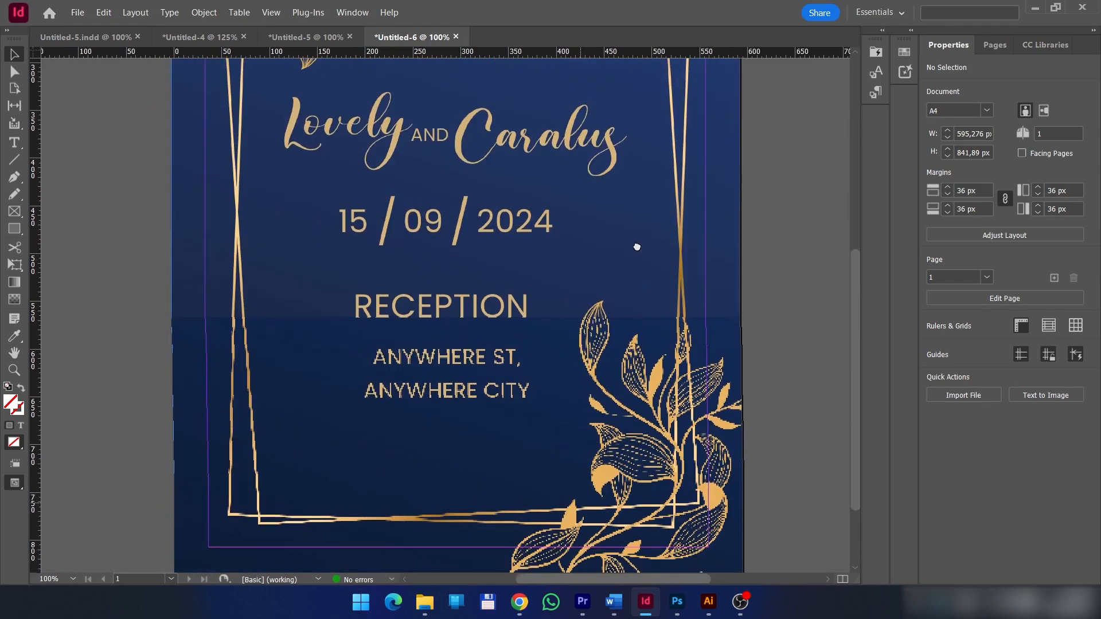
- Open the Data Merge feature for working with the documents
{"action": "scroll", "coordinate": [629, 327], "scroll_direction": "down", "scroll_amount": 2}
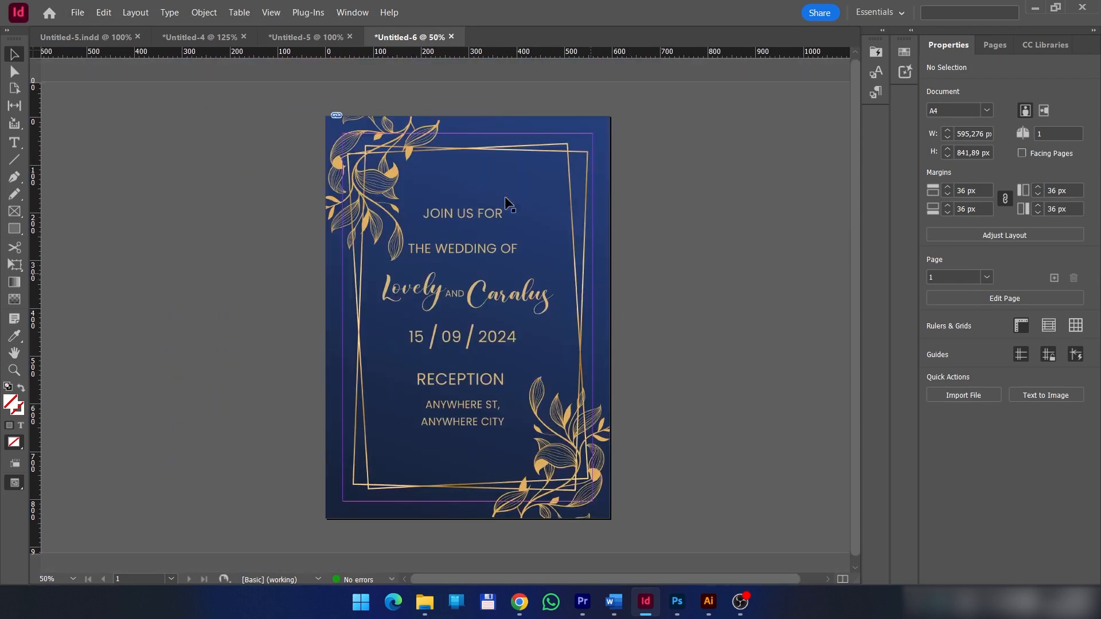
{"action": "left_click", "coordinate": [362, 12]}
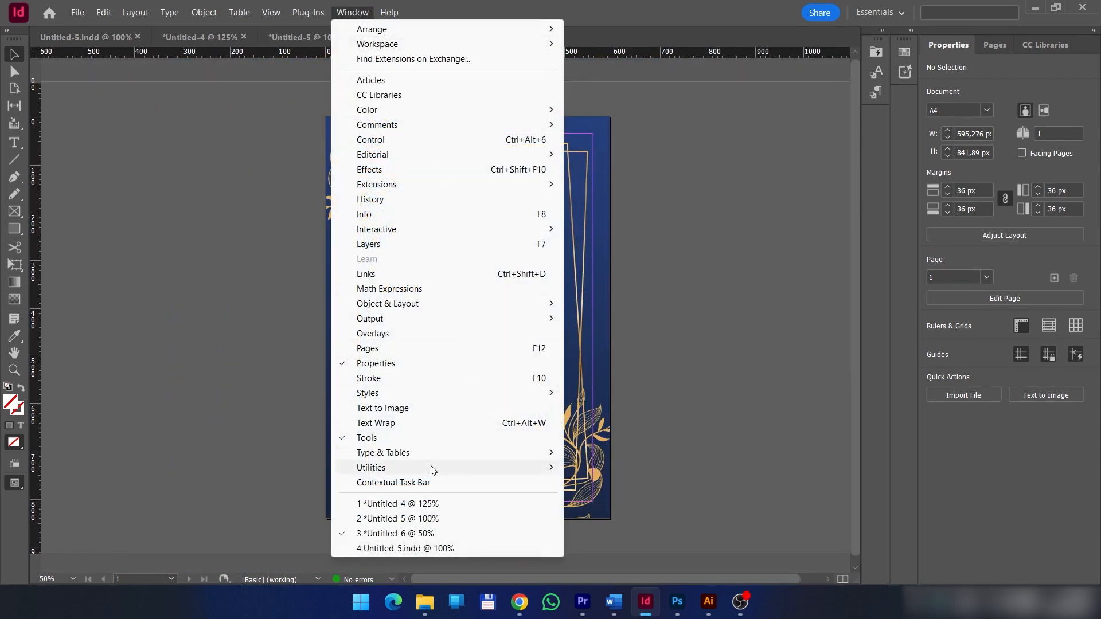
{"action": "mouse_move", "coordinate": [432, 469]}
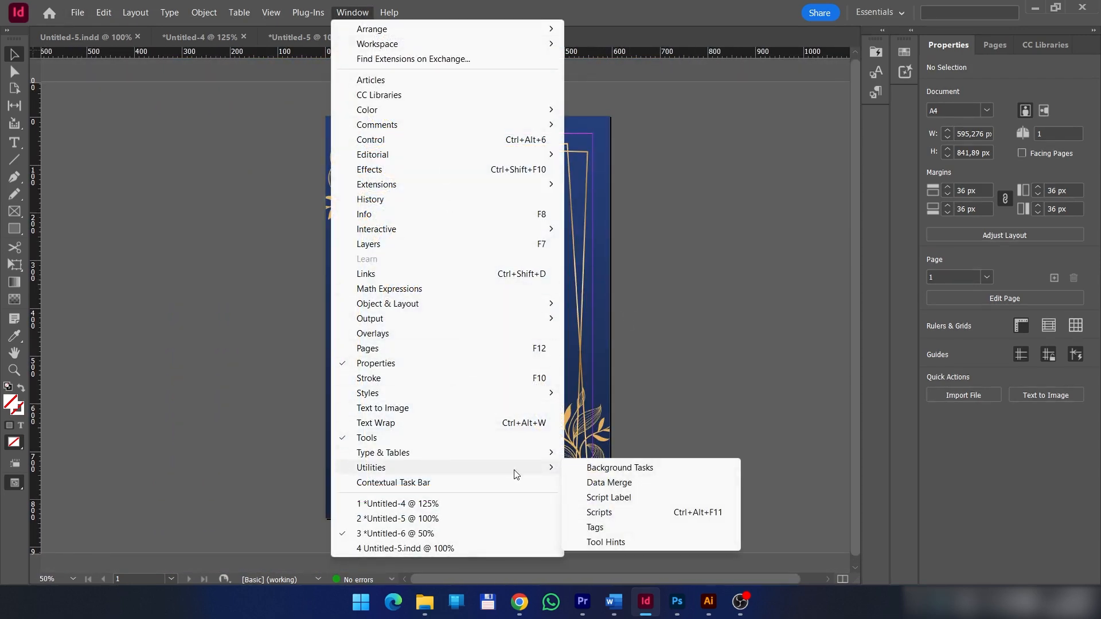
{"action": "left_click", "coordinate": [655, 488]}
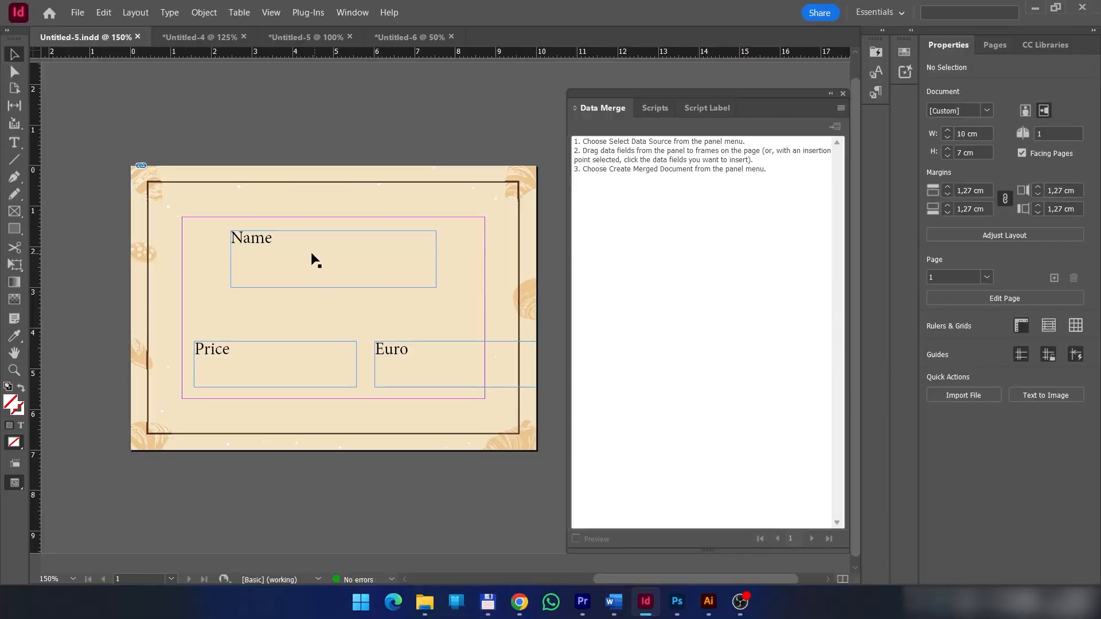
- Load Products Data.csv from the ADT DATA MERGE in InDesign folder as the data source for the price label
{"action": "left_click", "coordinate": [841, 109]}
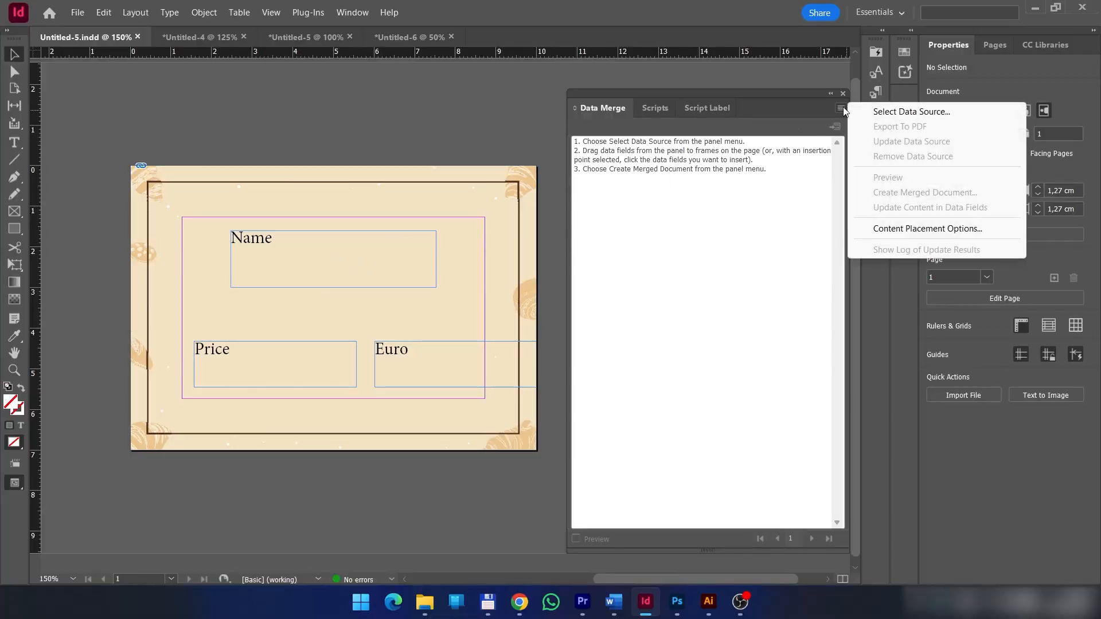
{"action": "left_click", "coordinate": [967, 114]}
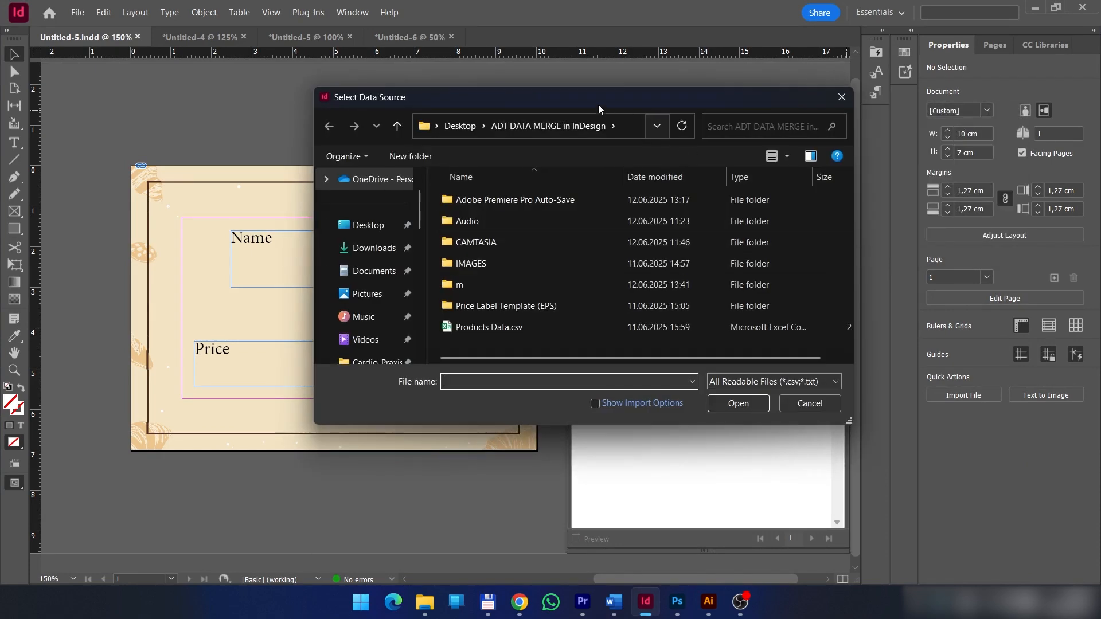
{"action": "double_click", "coordinate": [622, 325]}
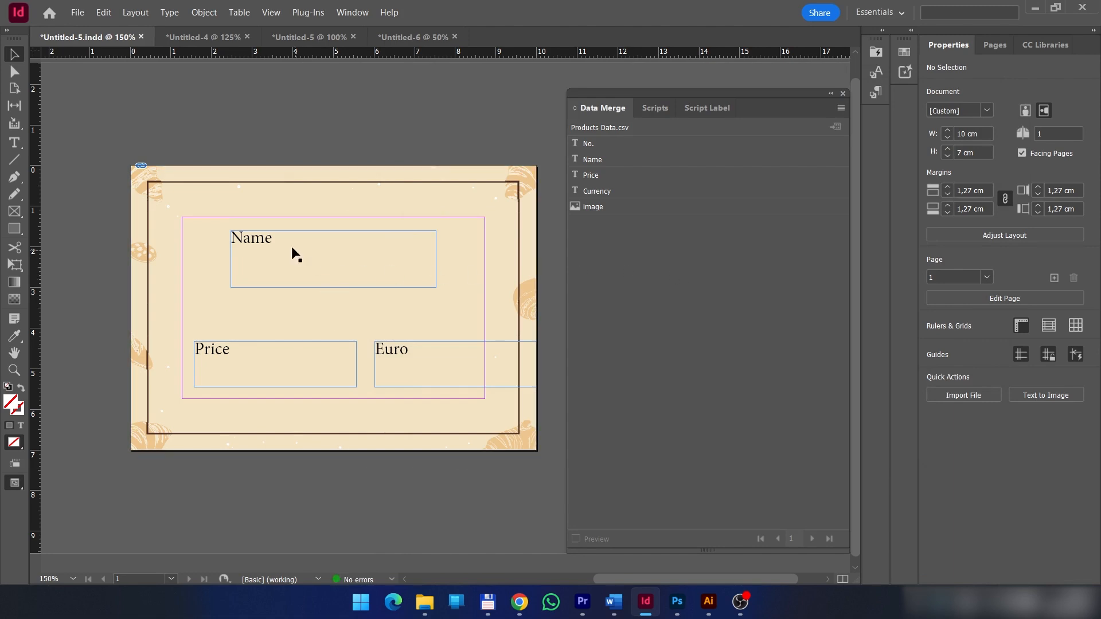
- Replace the Name, Price and Euro placeholder texts on the label with the Name, Price and Currency data fields
{"action": "key", "text": "t"}
{"action": "left_click", "coordinate": [260, 239]}
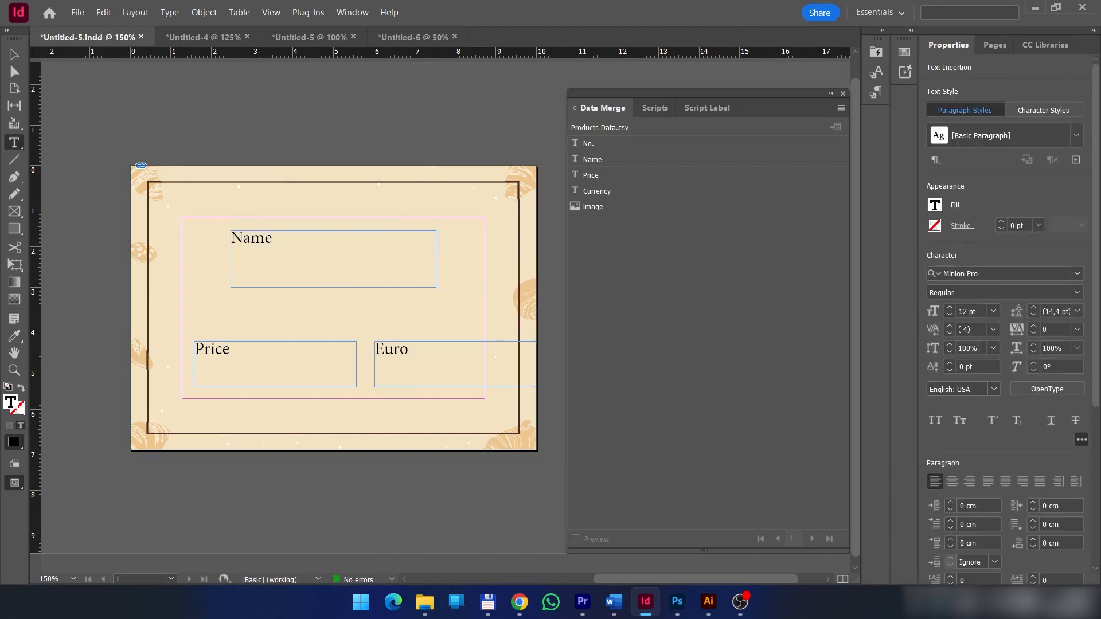
{"action": "double_click", "coordinate": [259, 238]}
{"action": "left_click", "coordinate": [611, 159]}
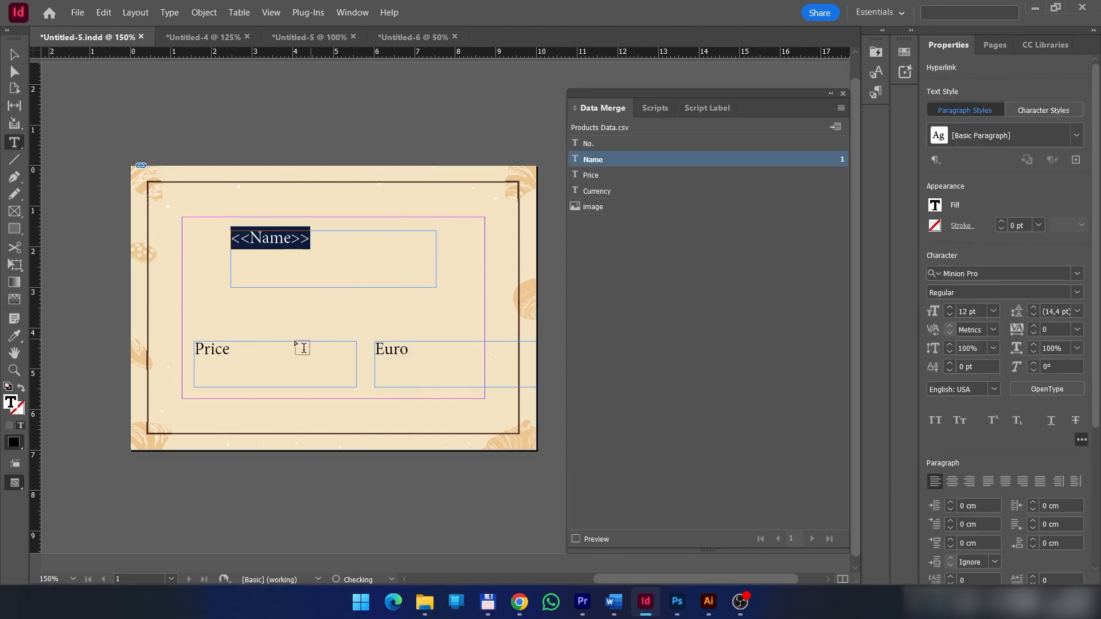
{"action": "left_click", "coordinate": [221, 349]}
{"action": "double_click", "coordinate": [220, 349]}
{"action": "left_click", "coordinate": [602, 175]}
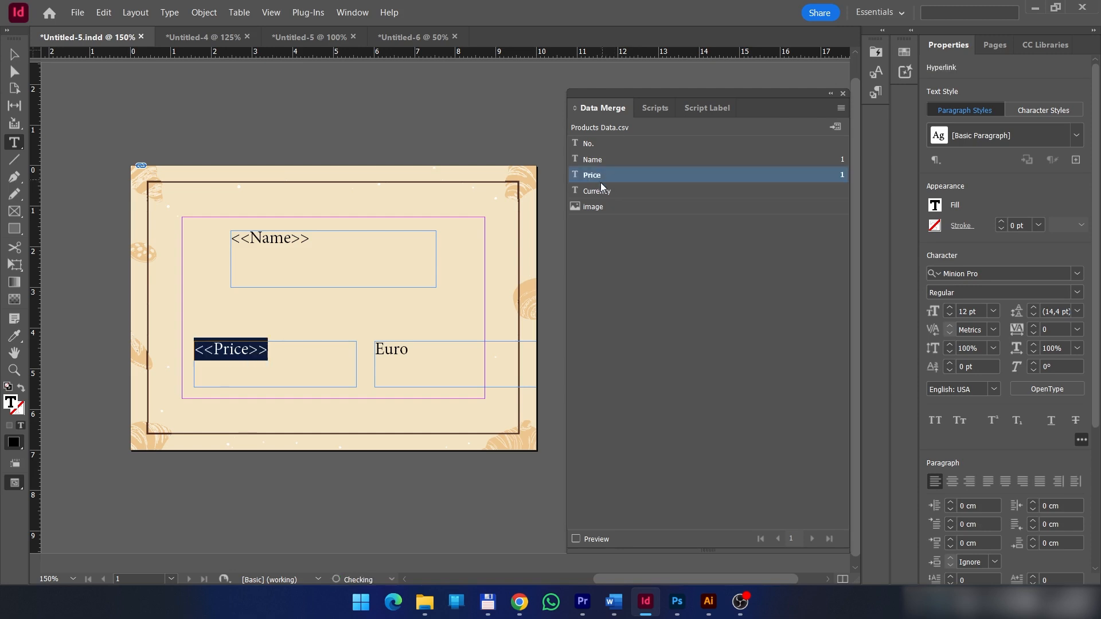
{"action": "double_click", "coordinate": [391, 350]}
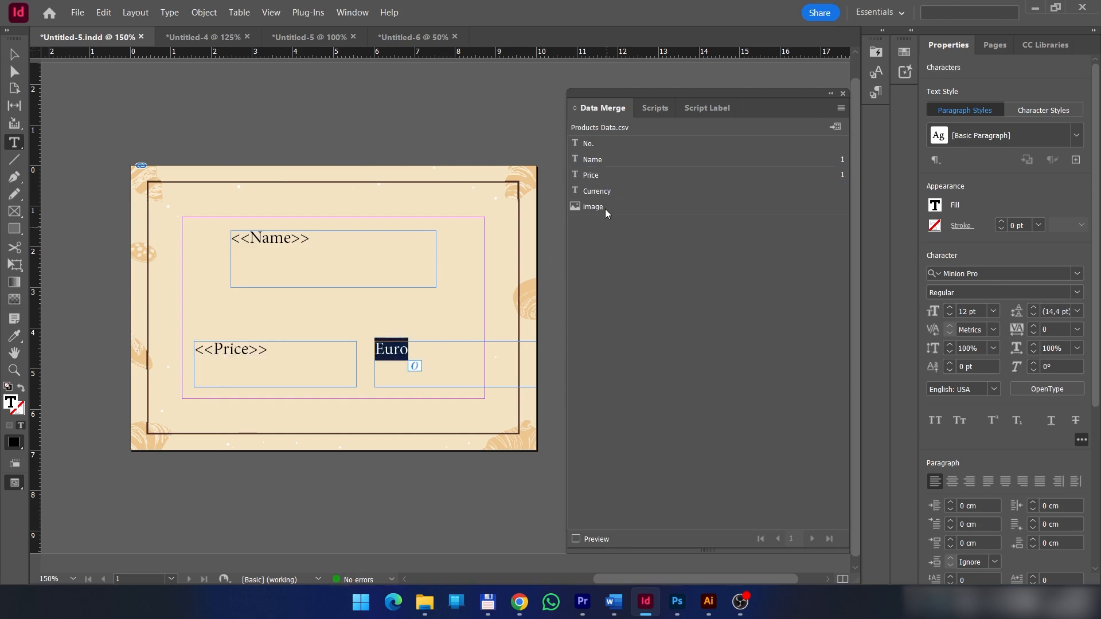
{"action": "left_click", "coordinate": [608, 191]}
{"action": "key", "text": "Escape"}
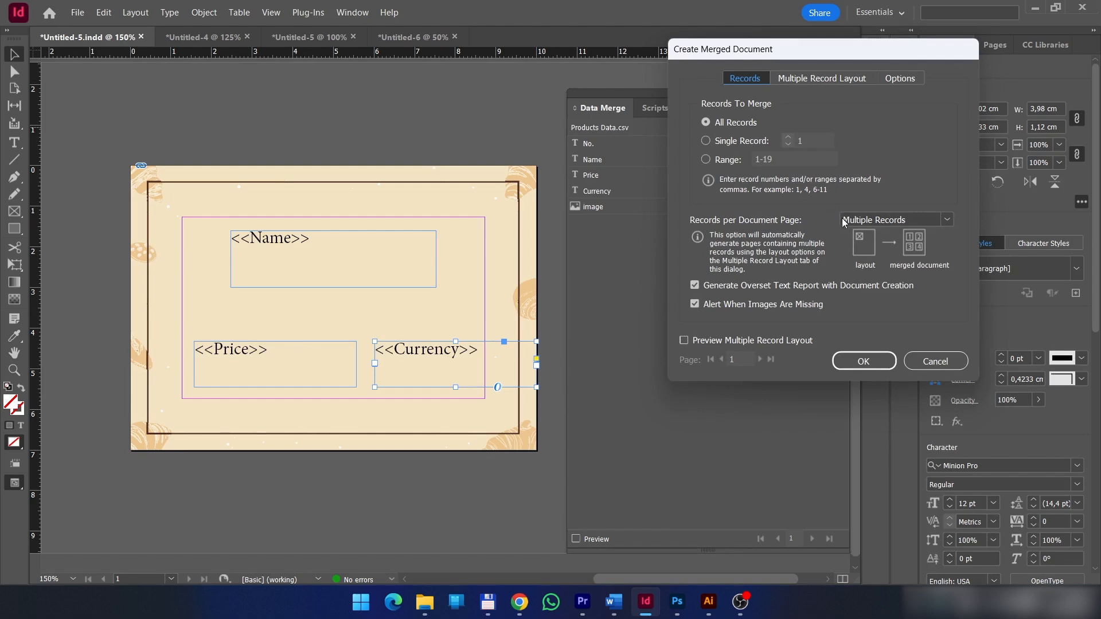
- Create the merged document from all records with a single record per document page
{"action": "left_click", "coordinate": [843, 223]}
{"action": "left_click", "coordinate": [866, 235]}
{"action": "left_click", "coordinate": [863, 360]}
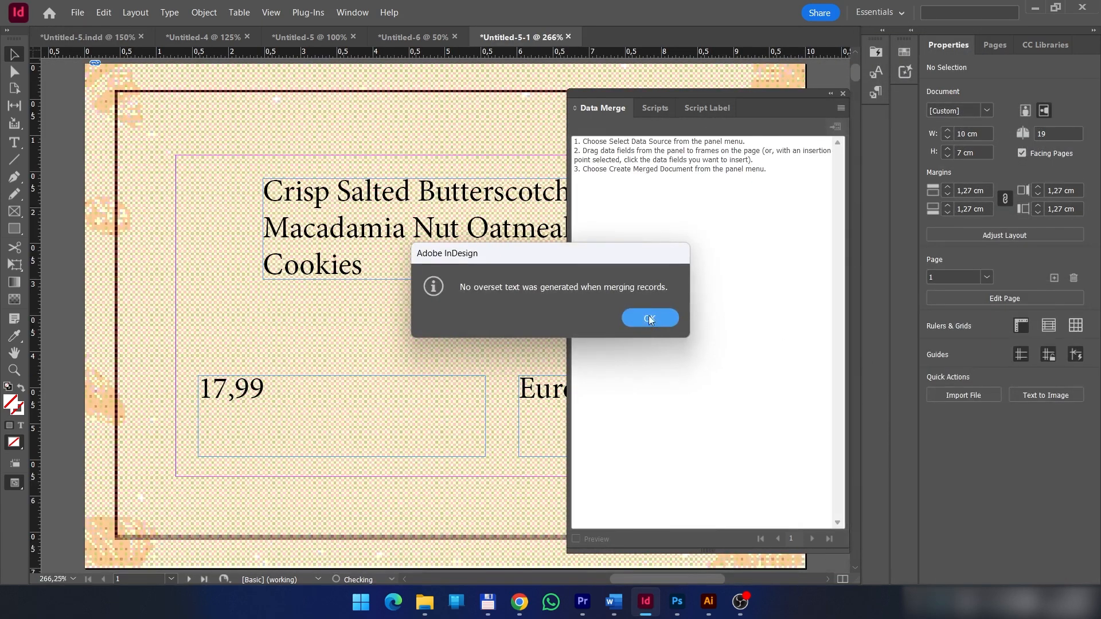
{"action": "left_click", "coordinate": [650, 319]}
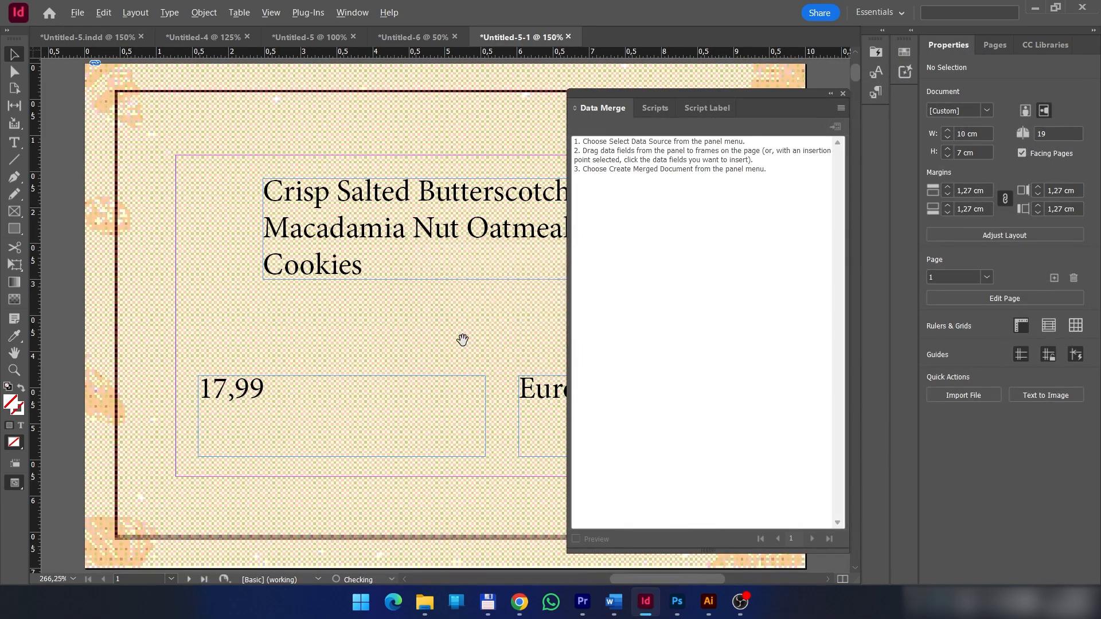
{"action": "scroll", "coordinate": [464, 333], "scroll_direction": "down", "scroll_amount": 6}
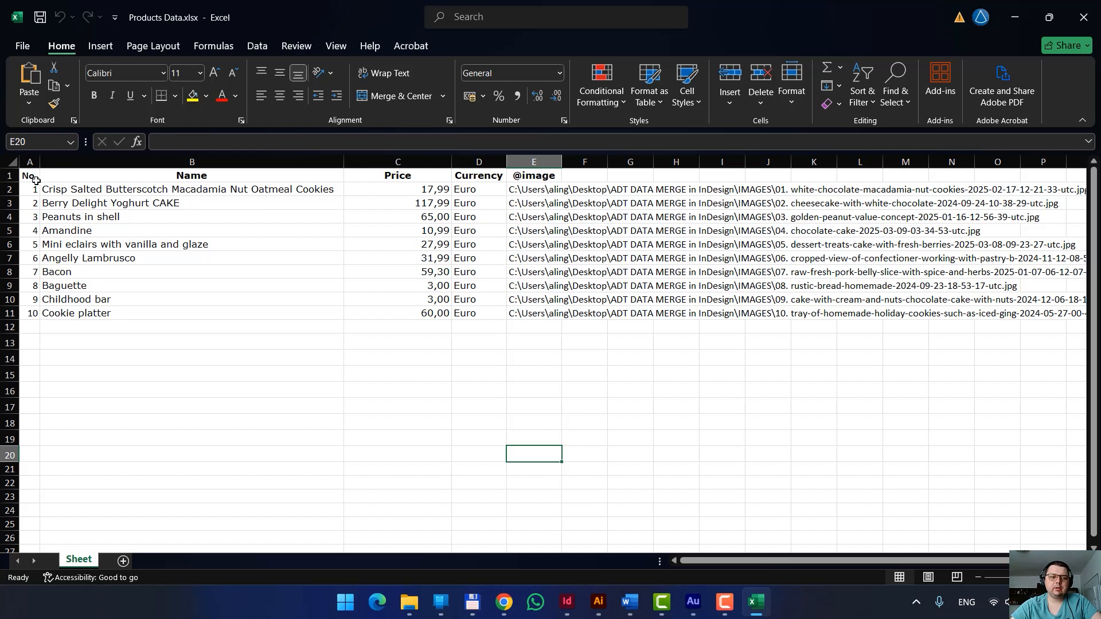
{"action": "left_click", "coordinate": [11, 175]}
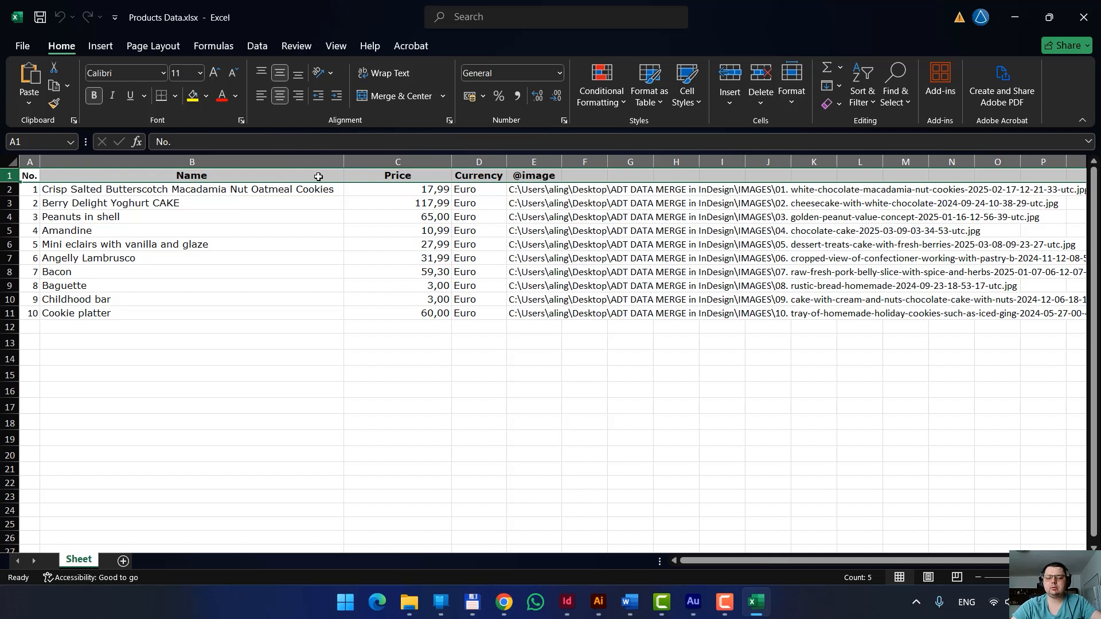
{"action": "left_click", "coordinate": [554, 176]}
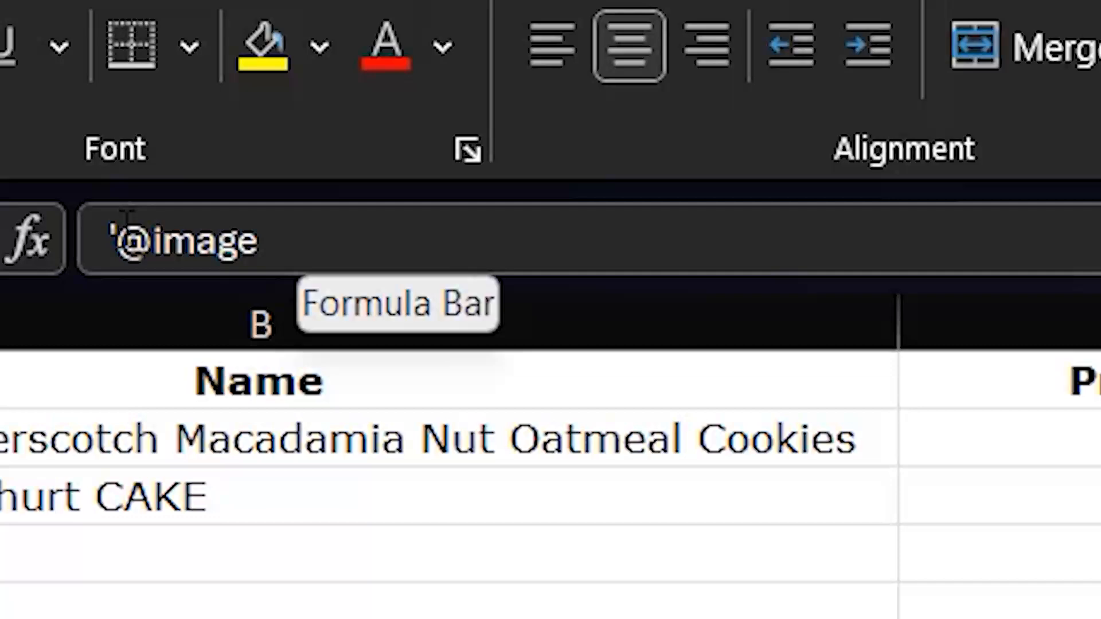
{"action": "left_click_drag", "start_coordinate": [159, 141], "coordinate": [153, 141]}
{"action": "key", "text": "Escape"}
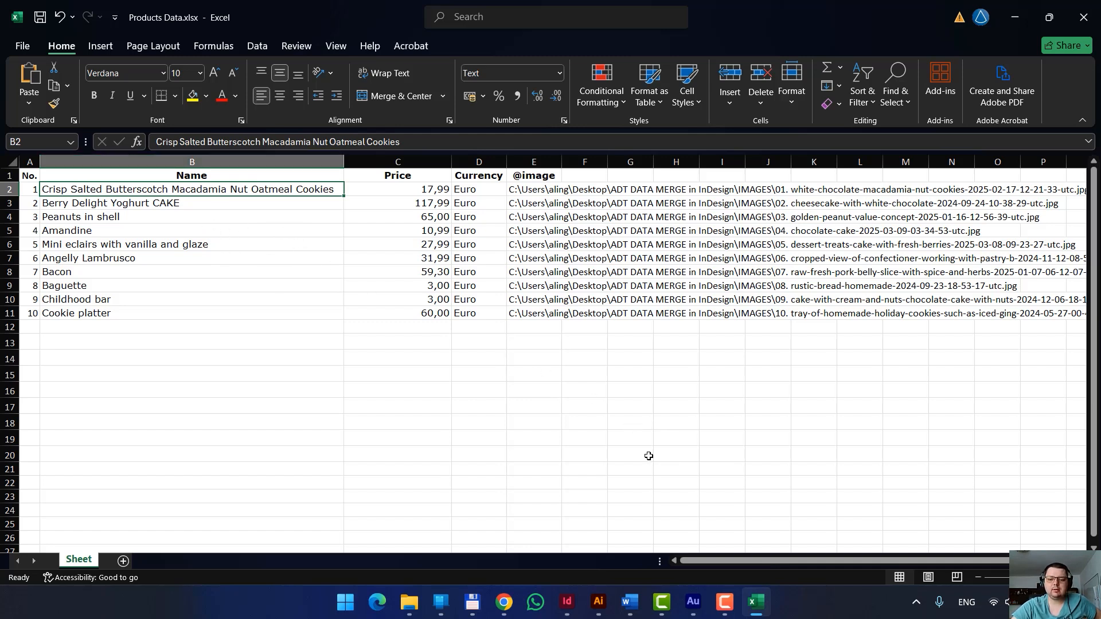
- Switch to InDesign to collapse the open Scripts and Data Merge group, and return to the Products Data workbook in Excel
{"action": "left_click", "coordinate": [567, 612]}
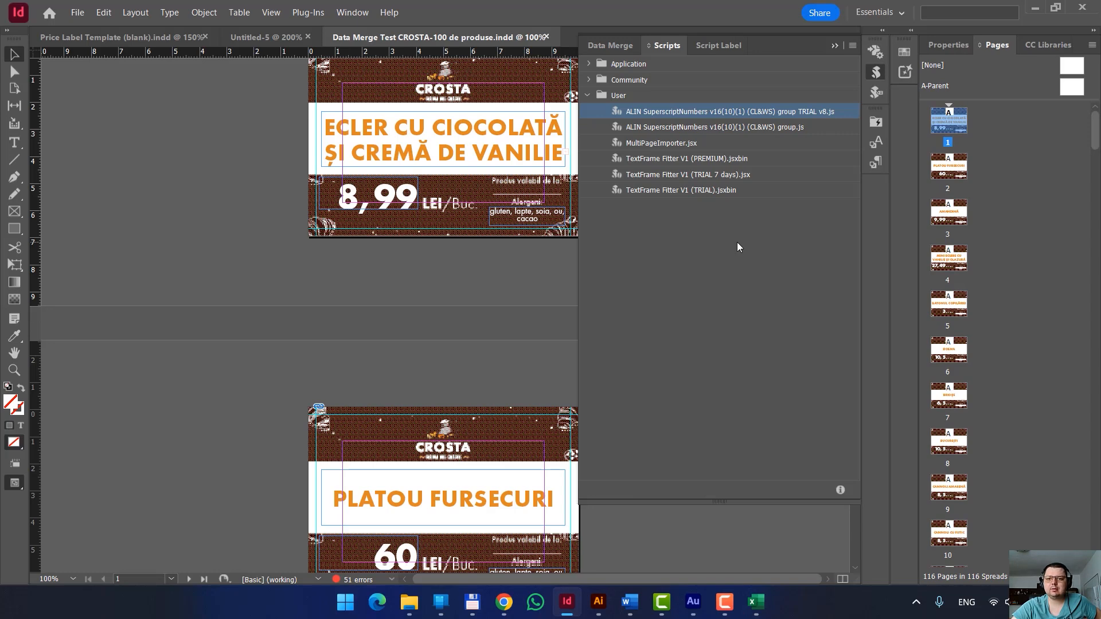
{"action": "double_click", "coordinate": [618, 47]}
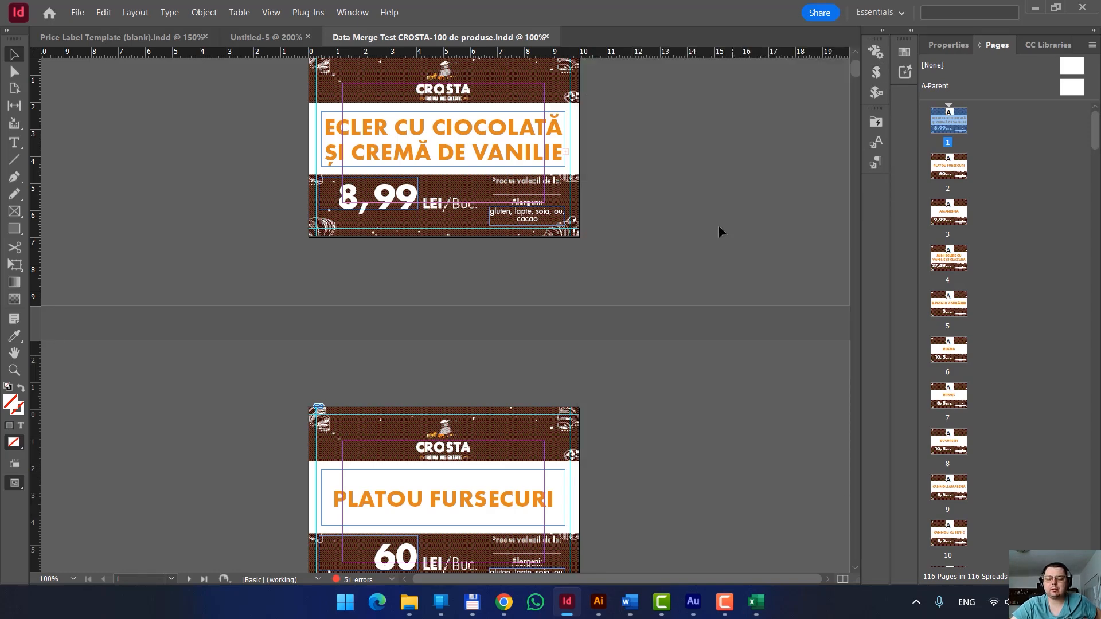
{"action": "key", "text": "alt+Tab"}
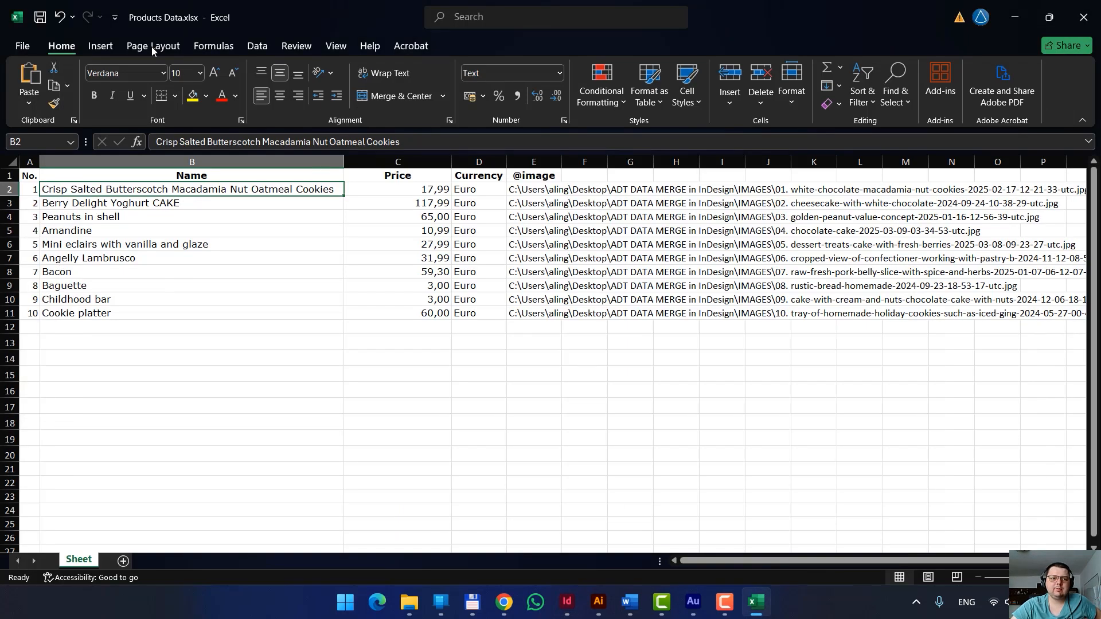
- Save the workbook as Products Data.csv in CSV (Comma delimited) format in the ADT DATA MERGE in InDesign folder
{"action": "left_click", "coordinate": [23, 46]}
{"action": "left_click", "coordinate": [52, 264]}
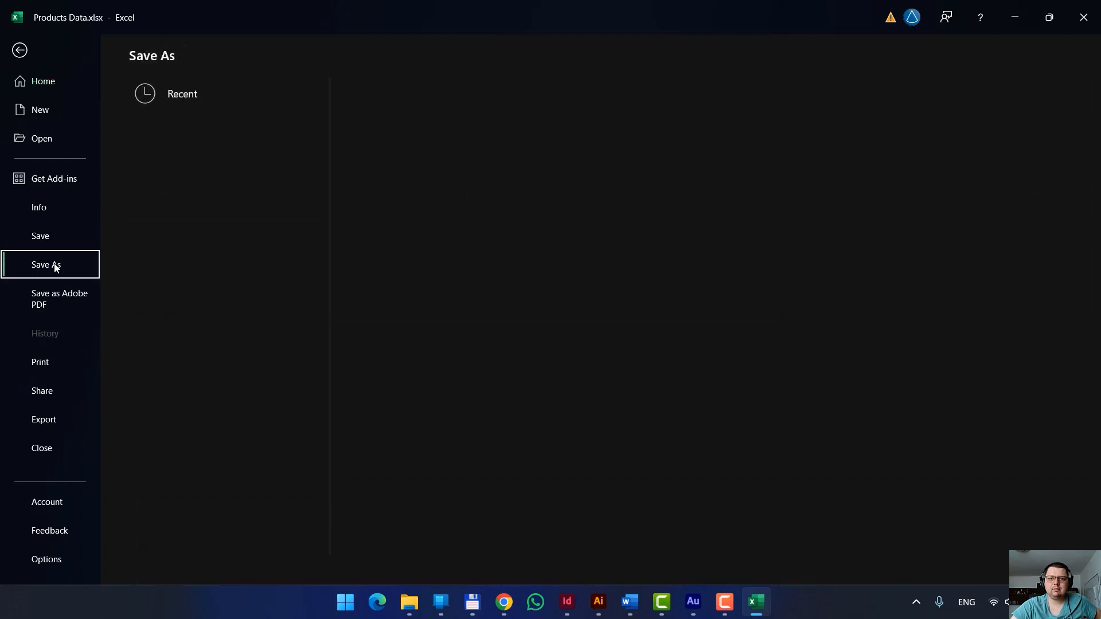
{"action": "left_click", "coordinate": [220, 227]}
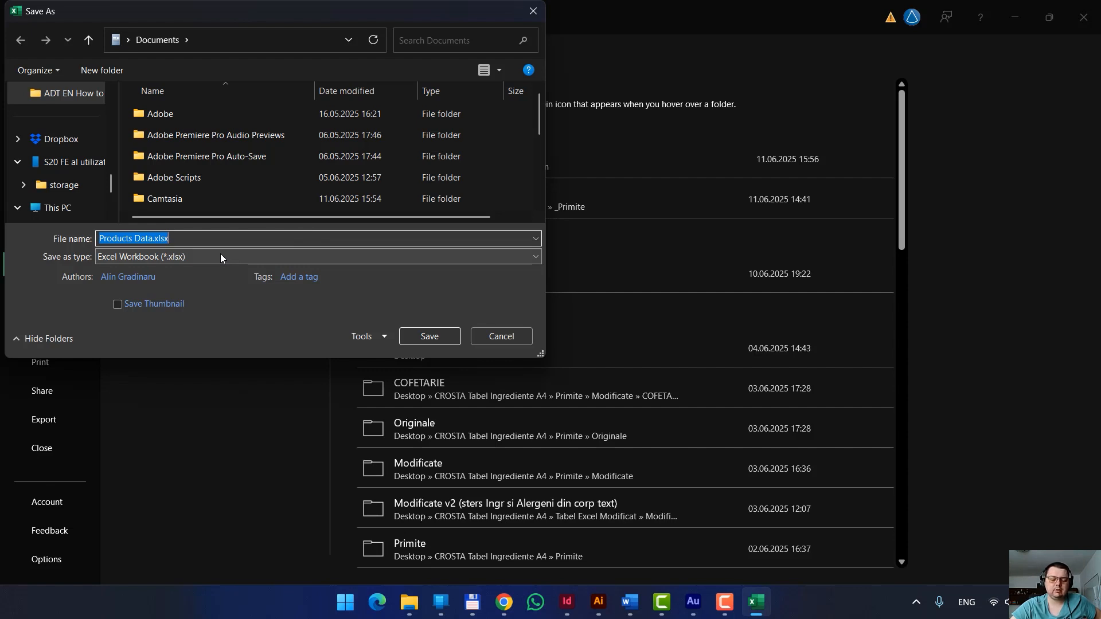
{"action": "left_click", "coordinate": [221, 256]}
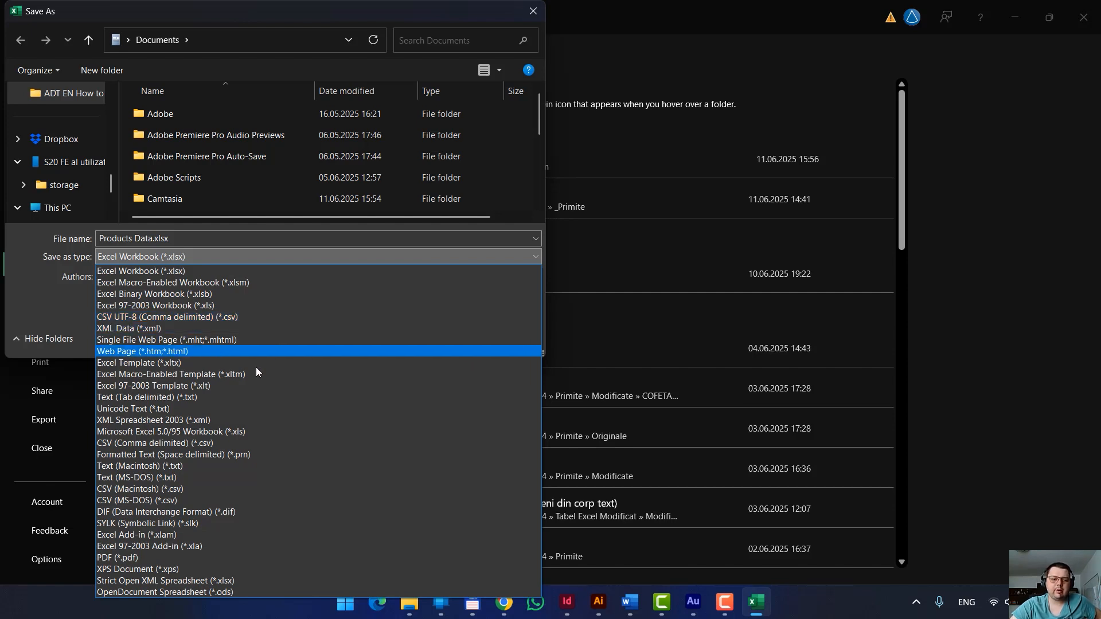
{"action": "left_click", "coordinate": [215, 442]}
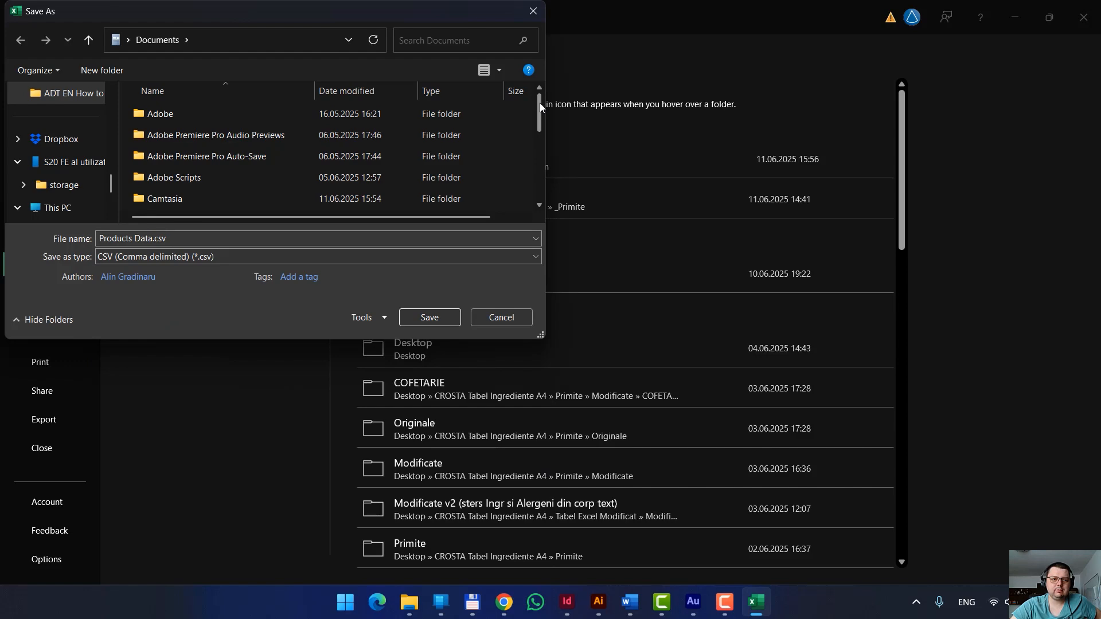
{"action": "scroll", "coordinate": [63, 155], "scroll_direction": "up", "scroll_amount": 5}
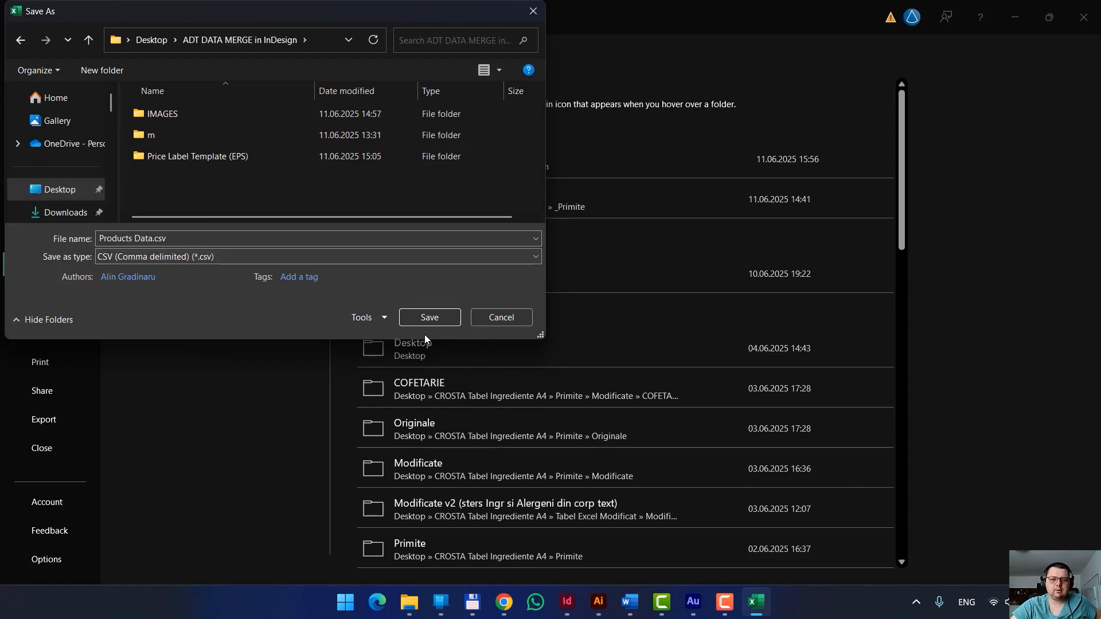
{"action": "left_click", "coordinate": [427, 319]}
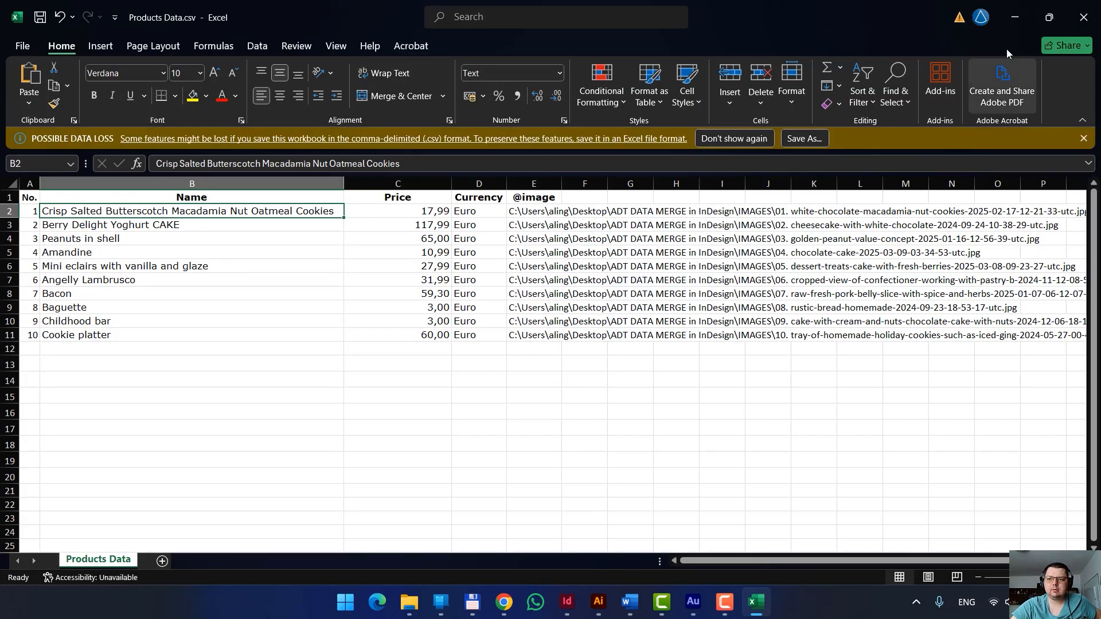
{"action": "left_click", "coordinate": [1013, 17]}
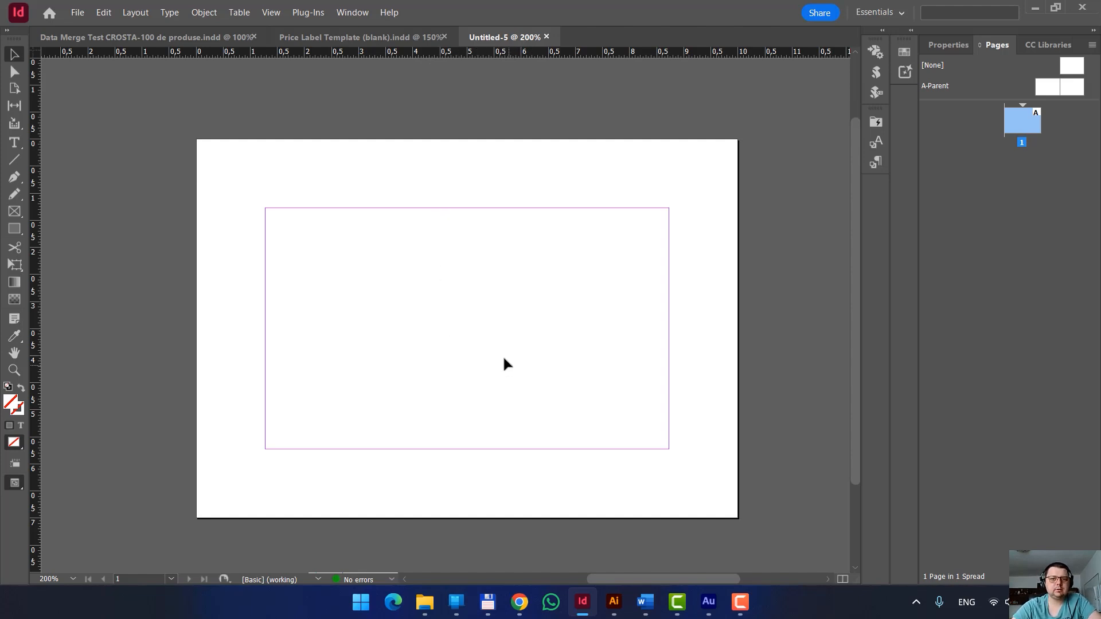
- Open the Price Label Template (EPS) folder in File Explorer beside the InDesign page, and view the label artwork in Illustrator
{"action": "mouse_move", "coordinate": [425, 601]}
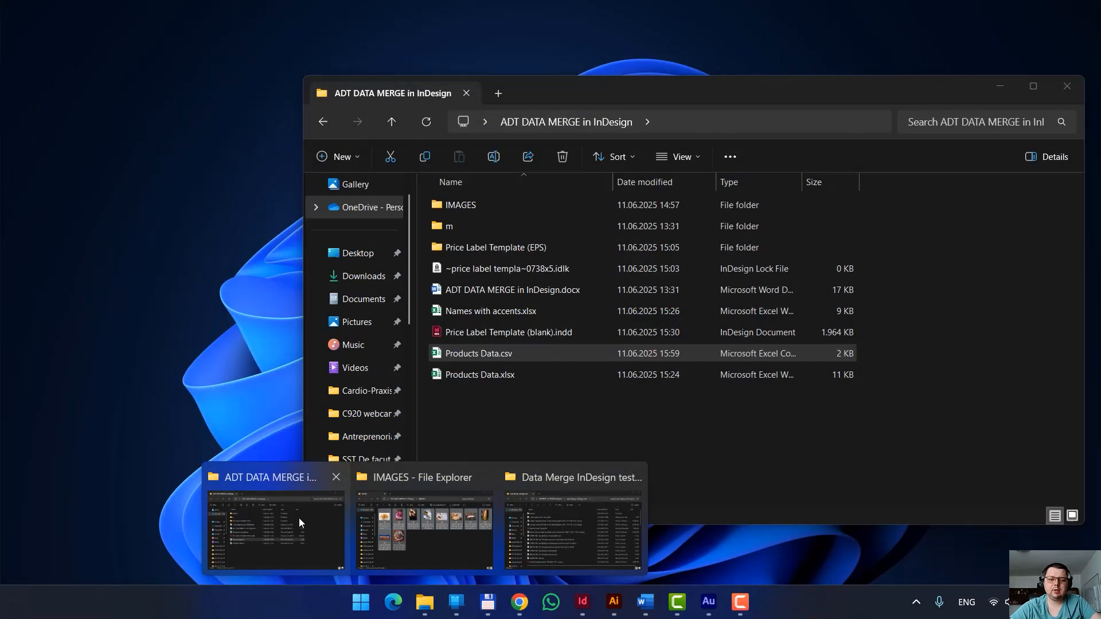
{"action": "left_click", "coordinate": [298, 518]}
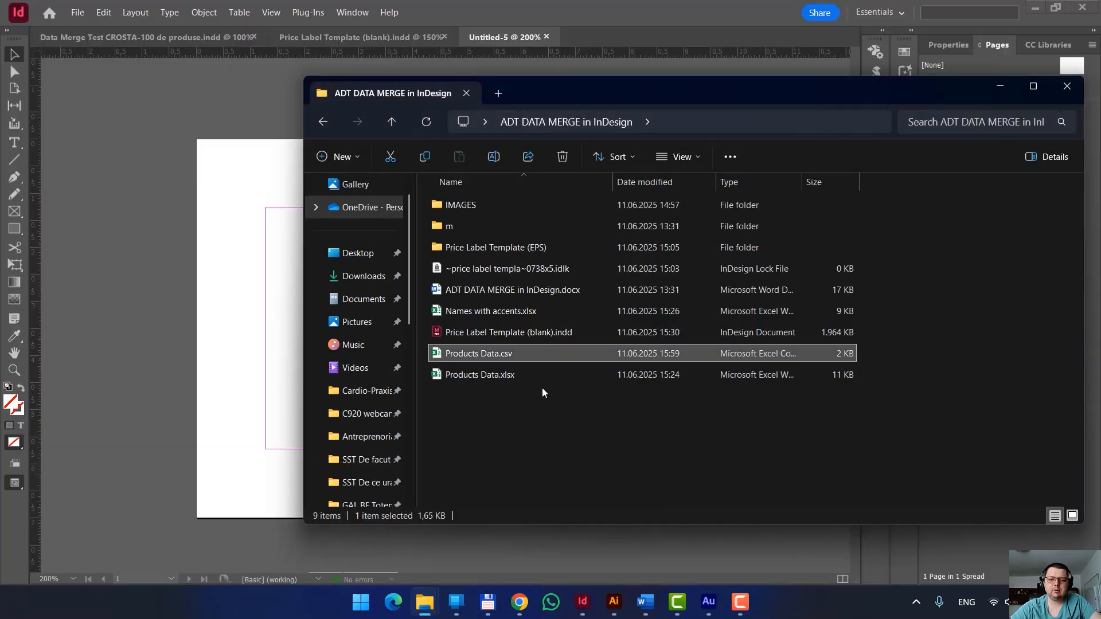
{"action": "double_click", "coordinate": [532, 245]}
{"action": "left_click_drag", "start_coordinate": [586, 95], "coordinate": [769, 145]}
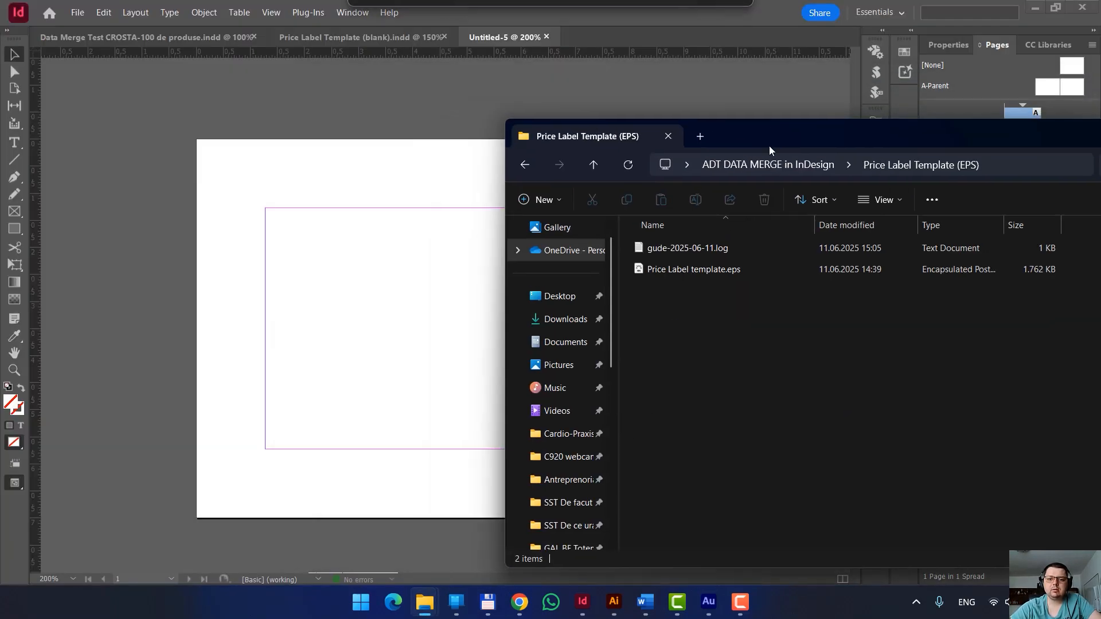
{"action": "left_click", "coordinate": [613, 602]}
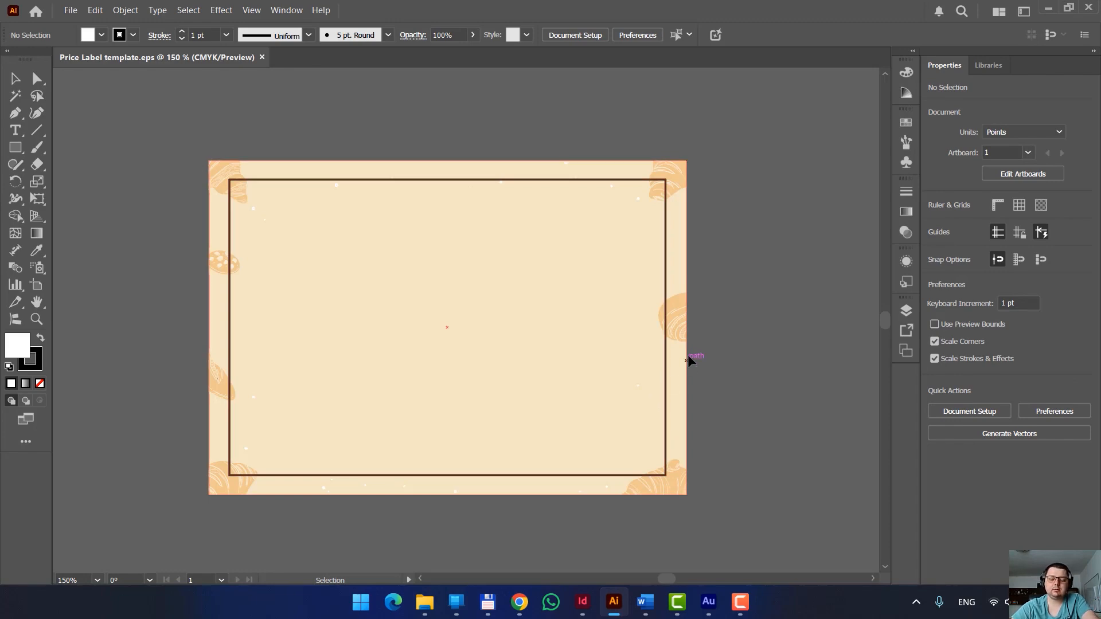
{"action": "left_click", "coordinate": [1048, 8]}
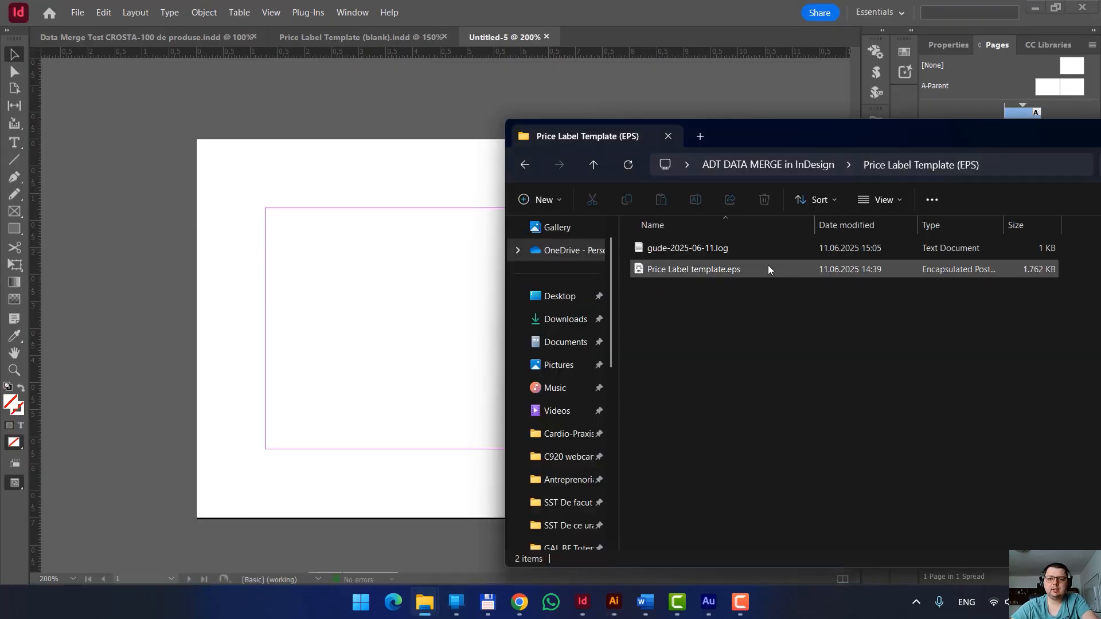
- Place Price Label template.eps on the blank Untitled-5 page in InDesign, aligned with the page edges
{"action": "left_click_drag", "start_coordinate": [739, 272], "coordinate": [224, 165]}
{"action": "left_click_drag", "start_coordinate": [368, 228], "coordinate": [340, 203]}
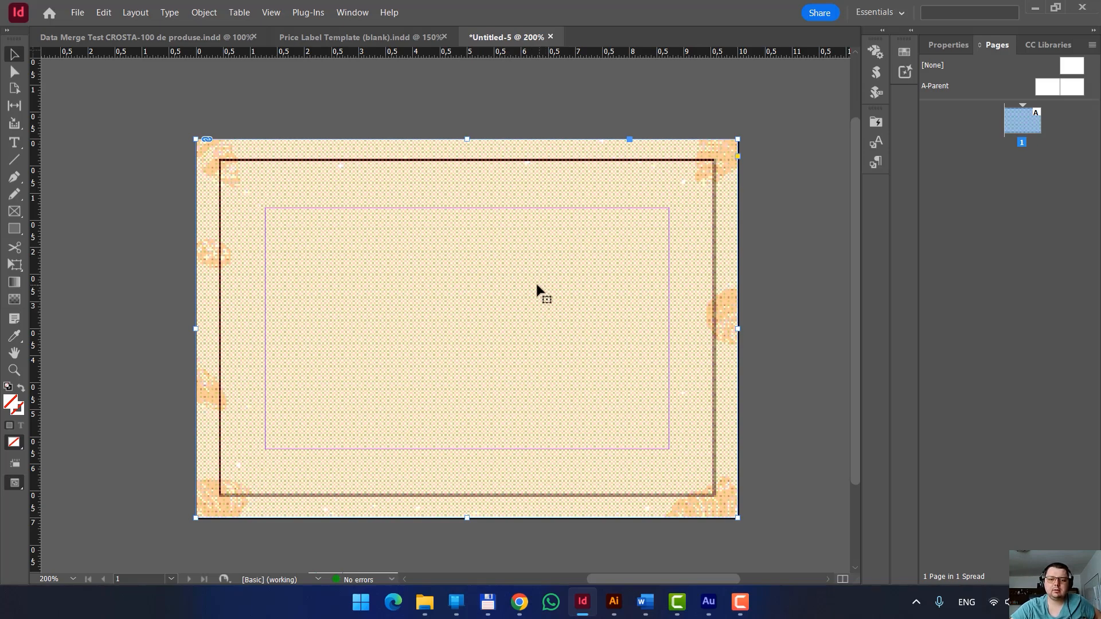
- Set the placed label artwork's display performance to High Quality Display
{"action": "right_click", "coordinate": [506, 257]}
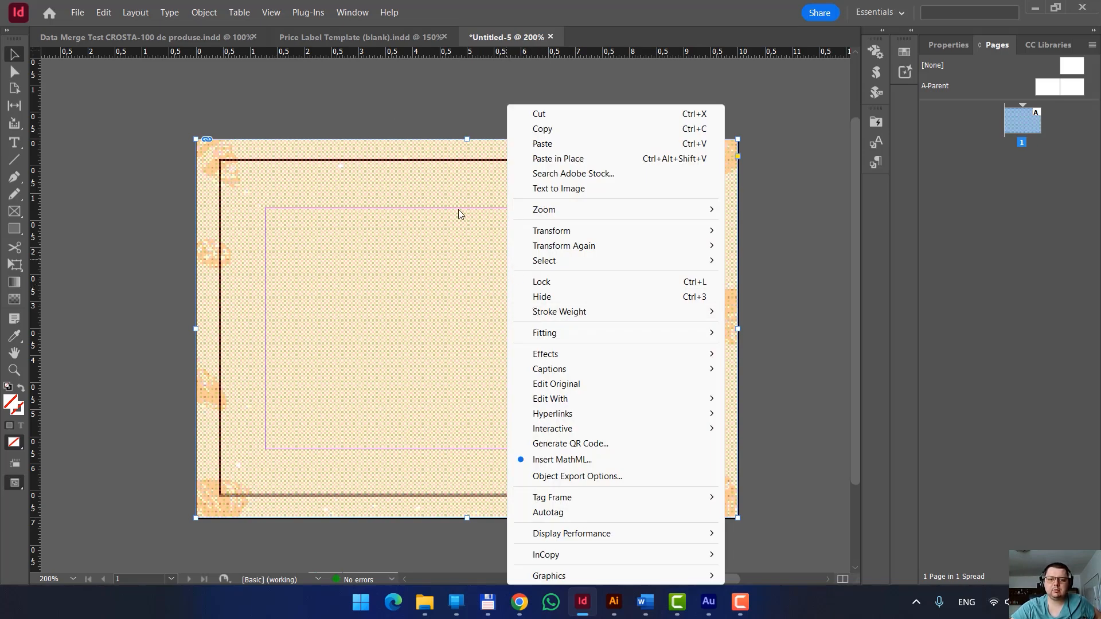
{"action": "mouse_move", "coordinate": [642, 533]}
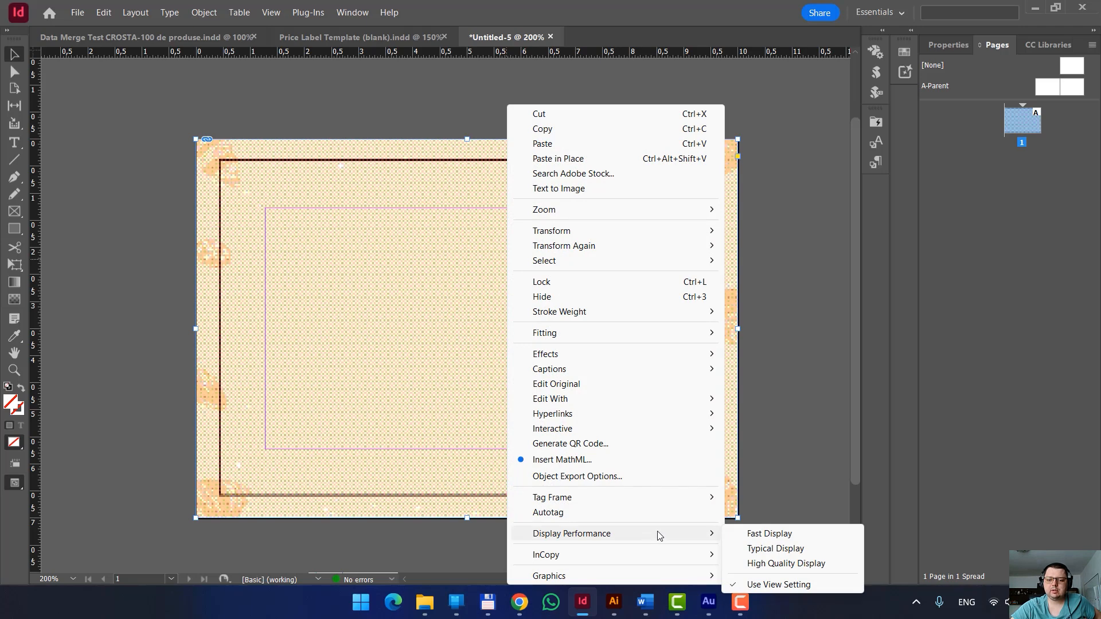
{"action": "left_click", "coordinate": [782, 563]}
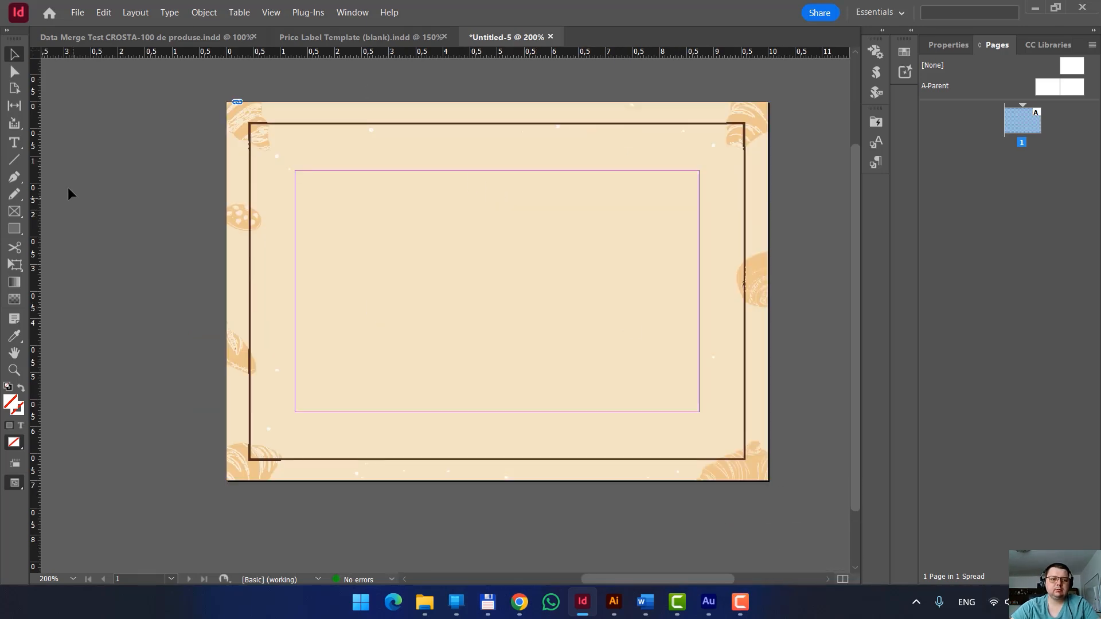
- Add a text frame about 5.05 by 1.4 cm reading "Name" in the upper part of the label, inside the margins
{"action": "left_click", "coordinate": [19, 145]}
{"action": "left_click_drag", "start_coordinate": [348, 199], "coordinate": [621, 275]}
{"action": "type", "text": "Name"}
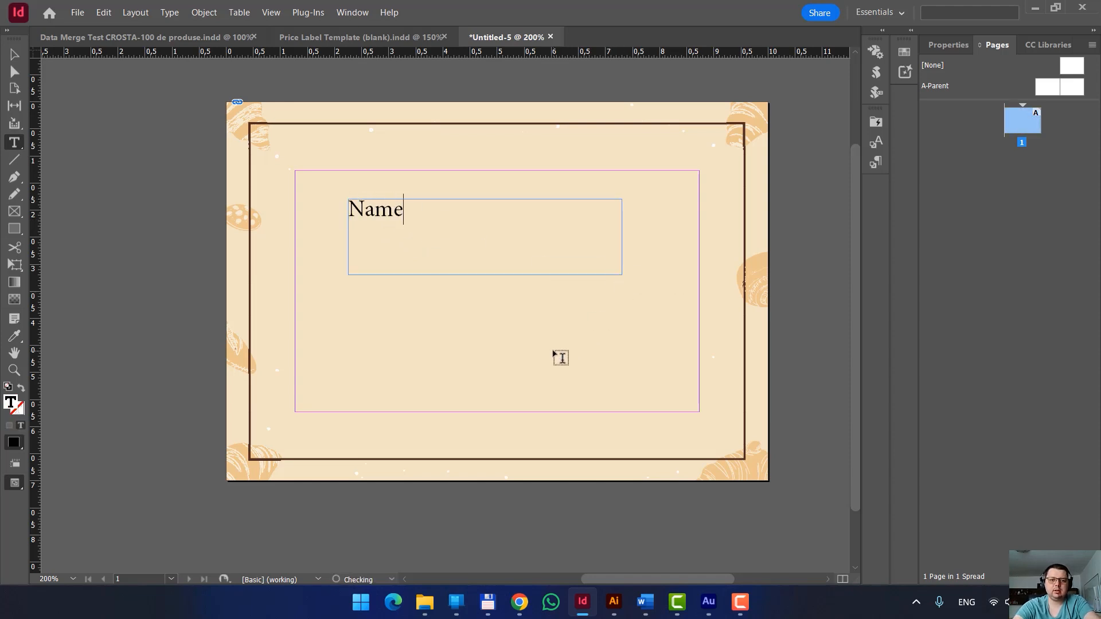
{"action": "key", "text": "Escape"}
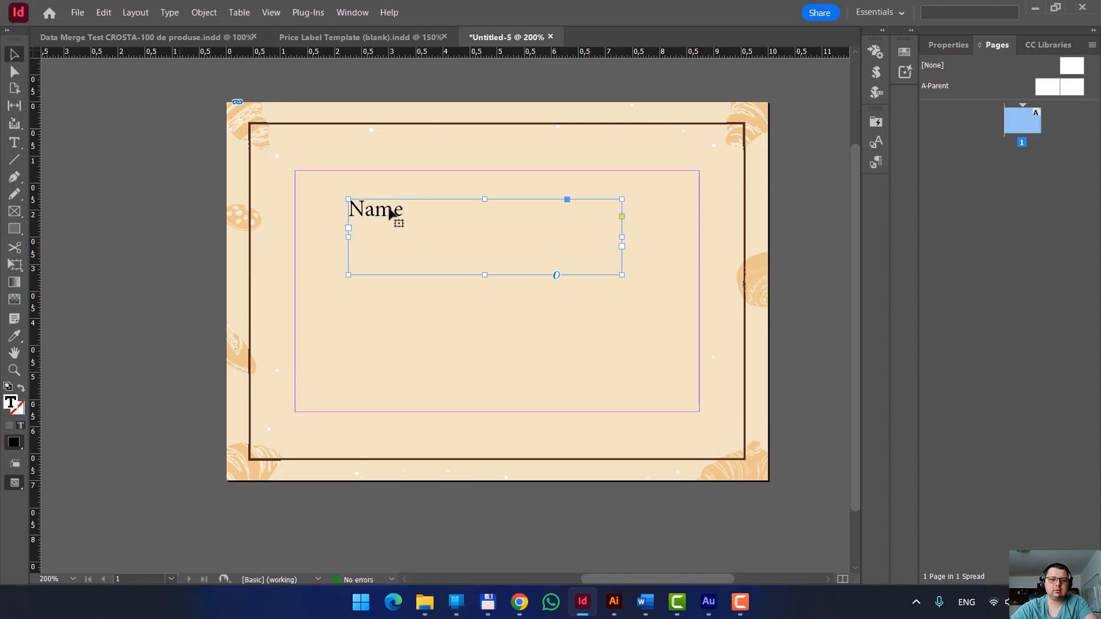
{"action": "left_click_drag", "start_coordinate": [426, 216], "coordinate": [436, 199]}
- Duplicate the Name frame into the lower part of the label and replace the copy's text with "Price"
{"action": "left_click_drag", "start_coordinate": [416, 201], "coordinate": [368, 350], "text": "alt"}
{"action": "double_click", "coordinate": [356, 351]}
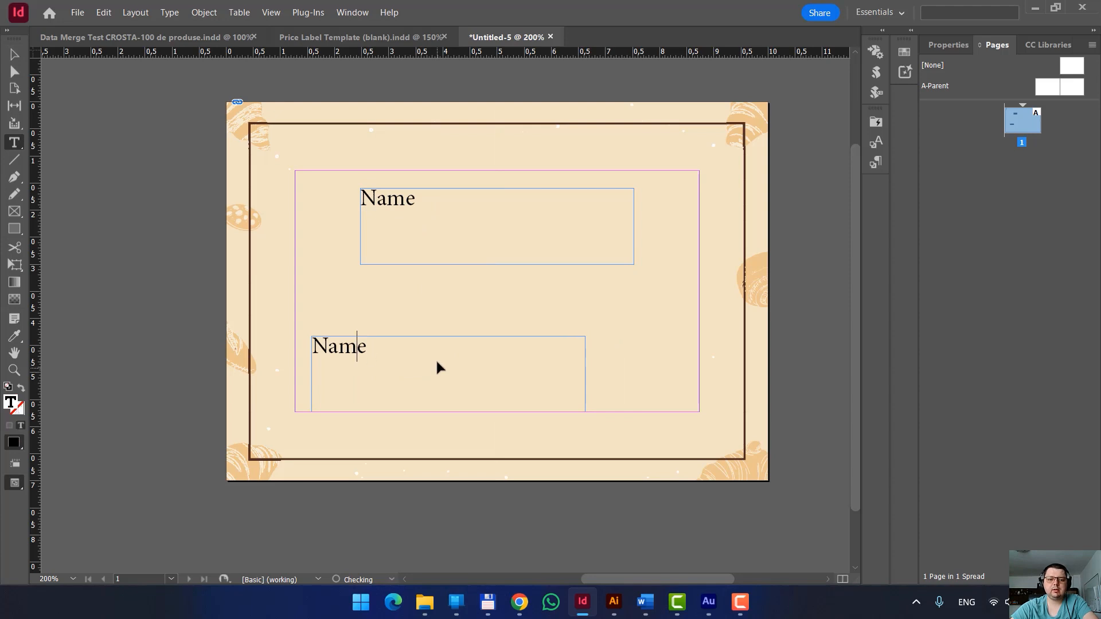
{"action": "key", "text": "ctrl+a"}
{"action": "type", "text": "P"}
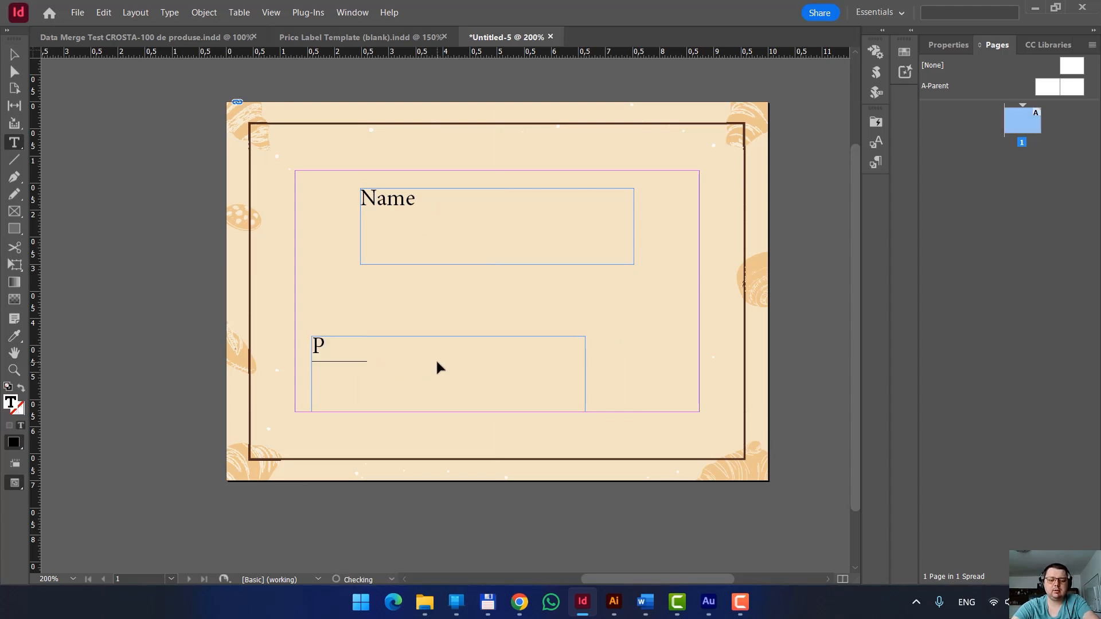
{"action": "type", "text": "rice"}
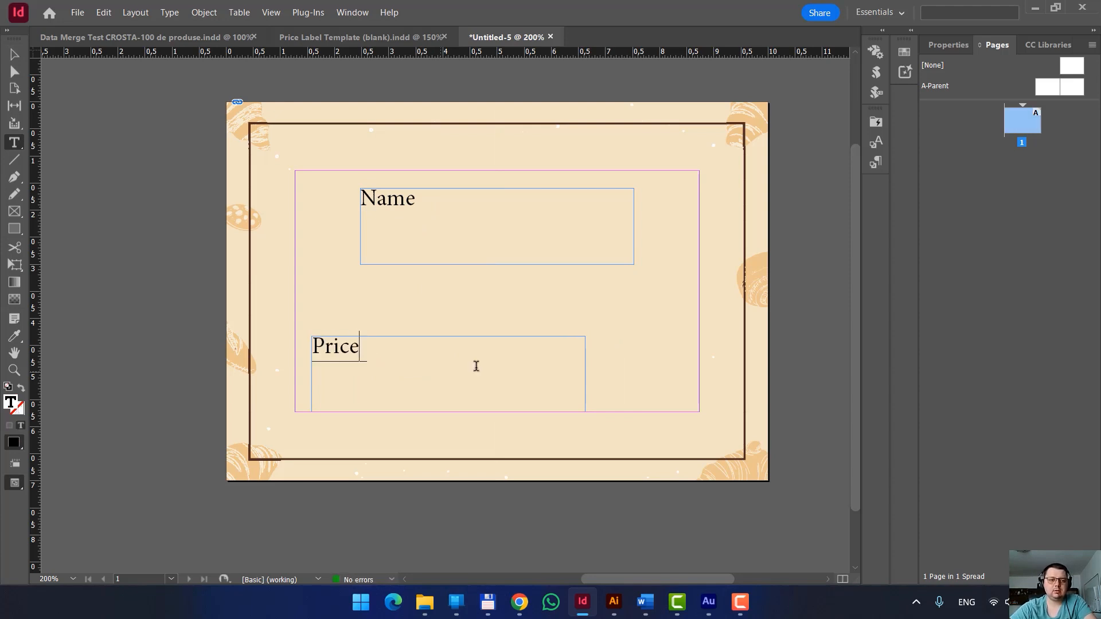
{"action": "left_click", "coordinate": [14, 54]}
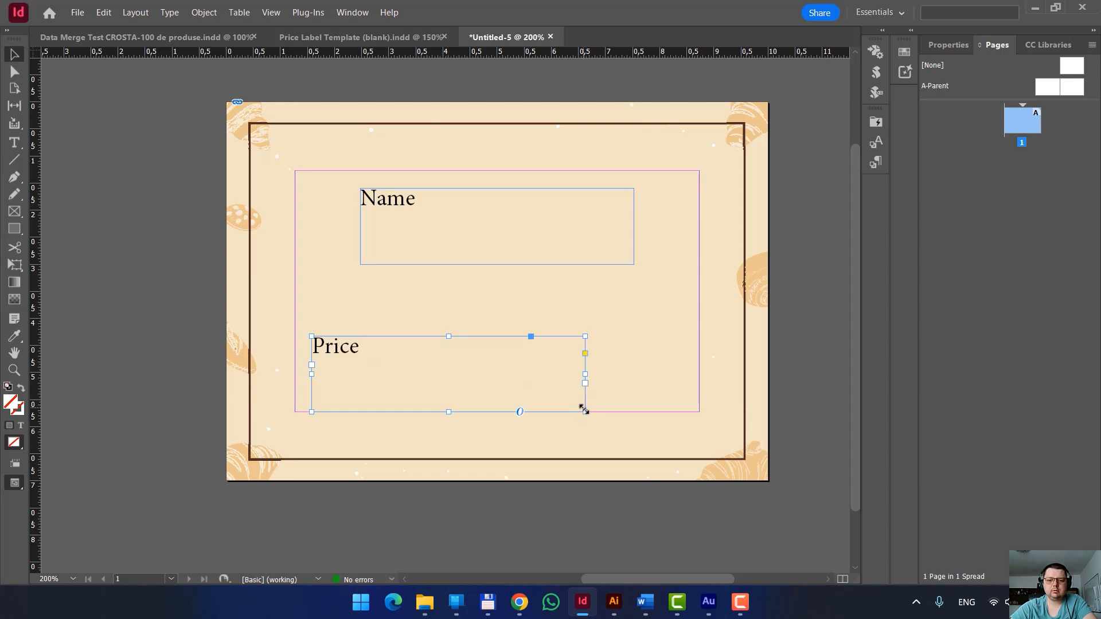
- Shrink the Price frame, duplicate it beside the original with the text "Euro", and show the Name frame's properties
{"action": "left_click_drag", "start_coordinate": [585, 411], "coordinate": [527, 397]}
{"action": "left_click_drag", "start_coordinate": [367, 358], "coordinate": [607, 377], "text": "alt"}
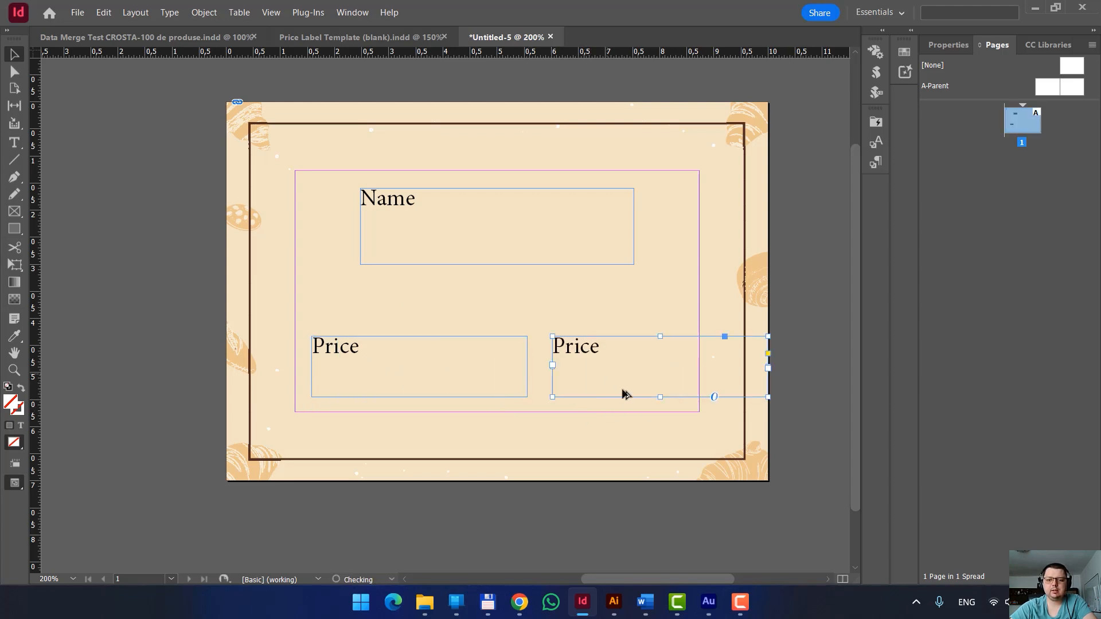
{"action": "triple_click", "coordinate": [631, 375]}
{"action": "type", "text": "Euro"}
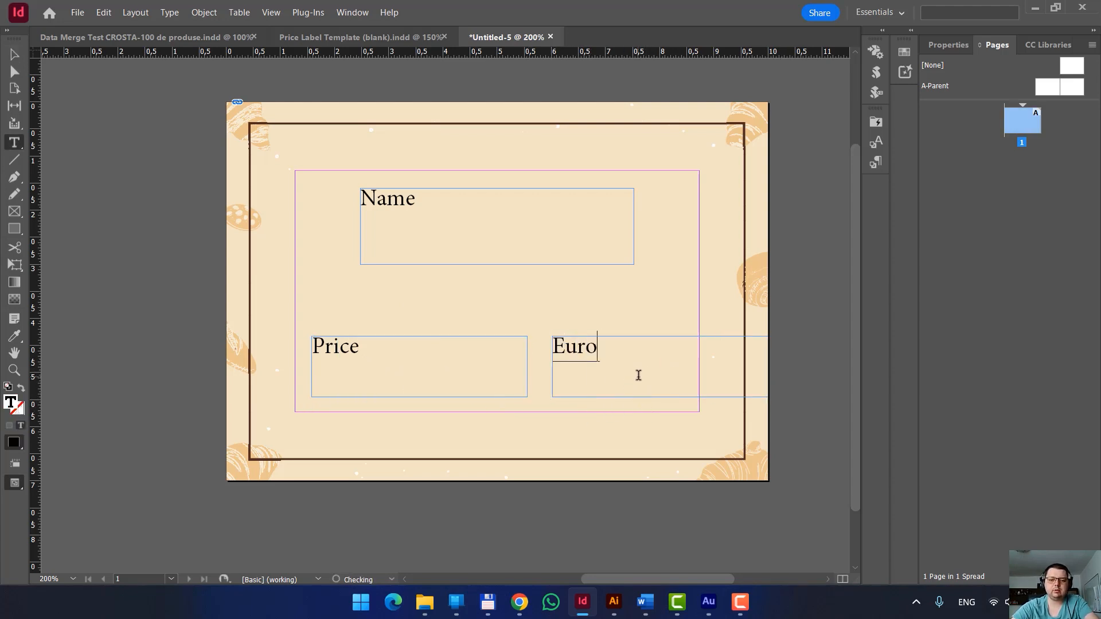
{"action": "left_click", "coordinate": [448, 222], "text": "ctrl"}
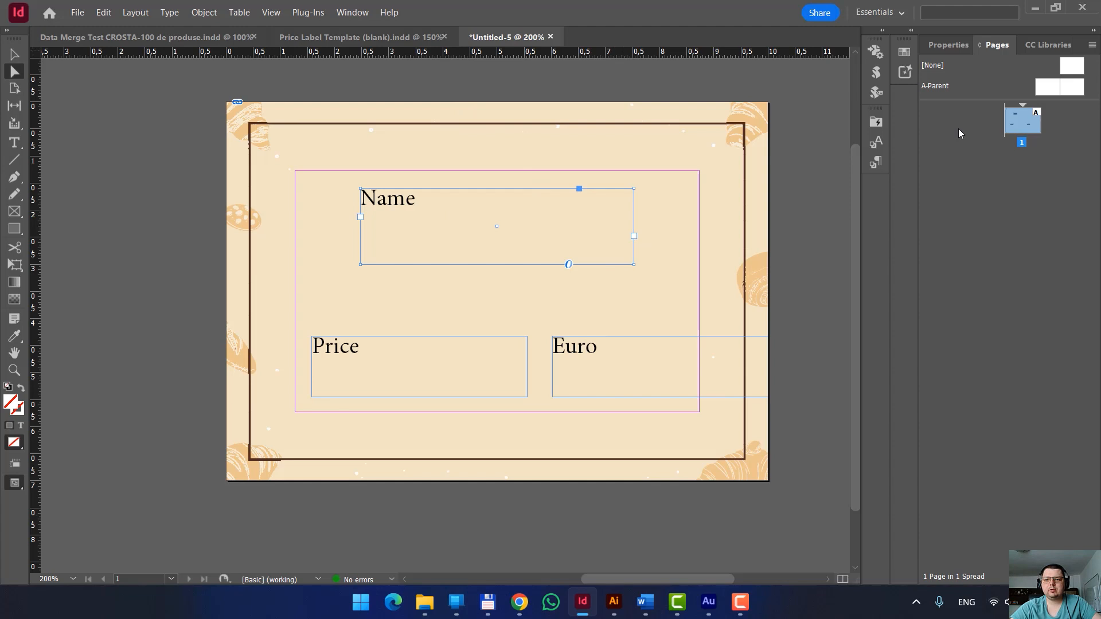
{"action": "left_click", "coordinate": [946, 45]}
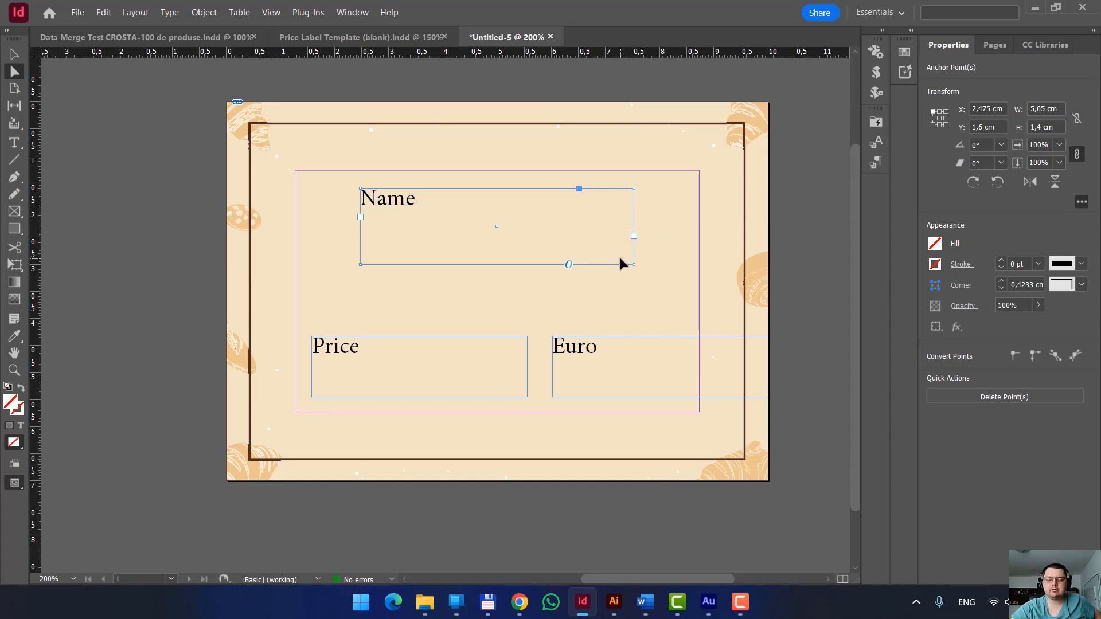
- Switch to the prepared Price Label Template (blank).indd document and compare its layout with Untitled-5
{"action": "key", "text": "ctrl+shift+Tab"}
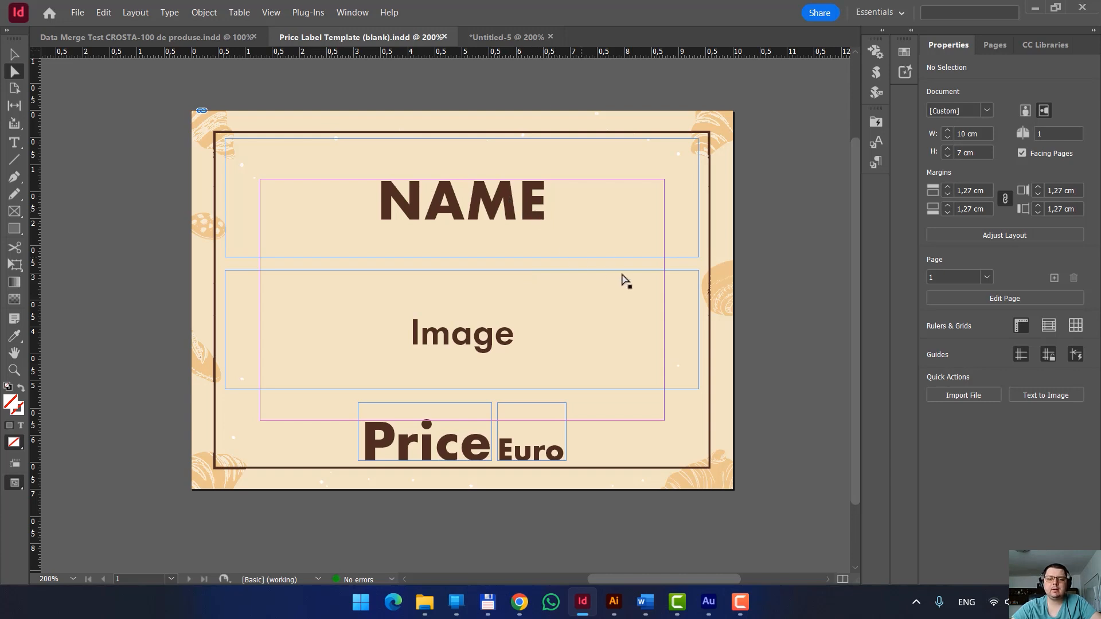
{"action": "left_click", "coordinate": [481, 208]}
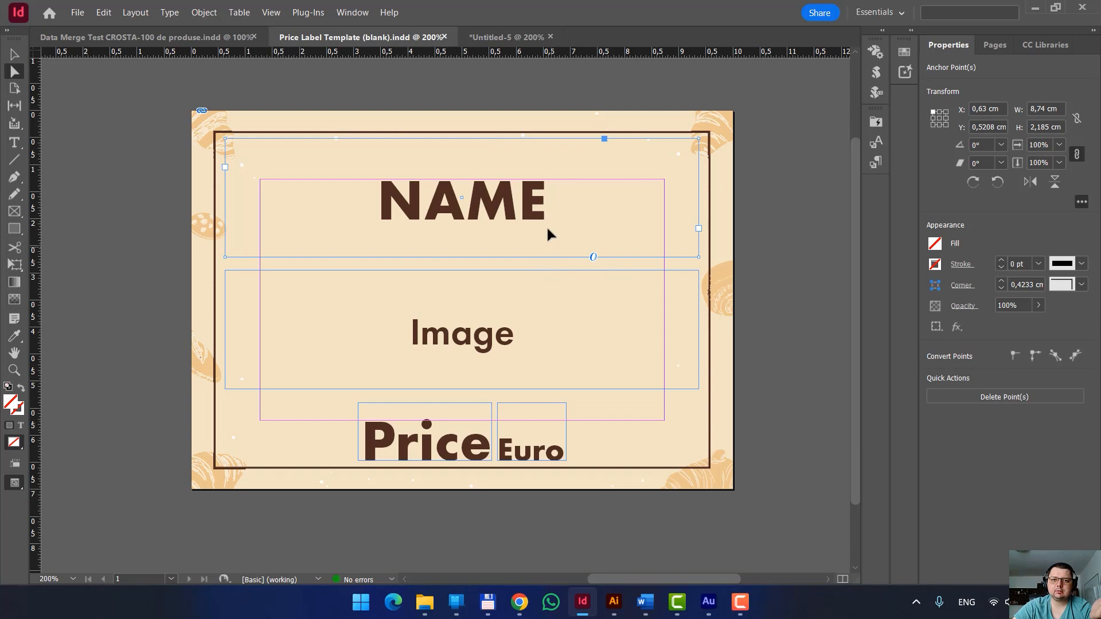
{"action": "left_click", "coordinate": [505, 37]}
{"action": "left_click", "coordinate": [383, 42]}
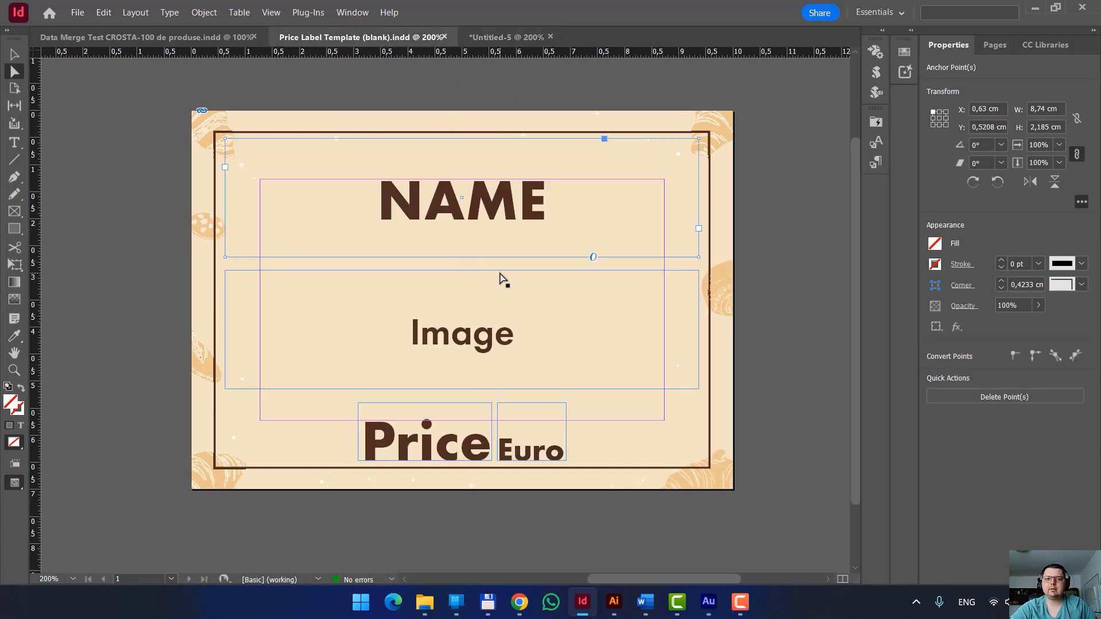
- Examine the NAME text's character formatting, its frame and the paragraph styles available in the template
{"action": "double_click", "coordinate": [547, 201]}
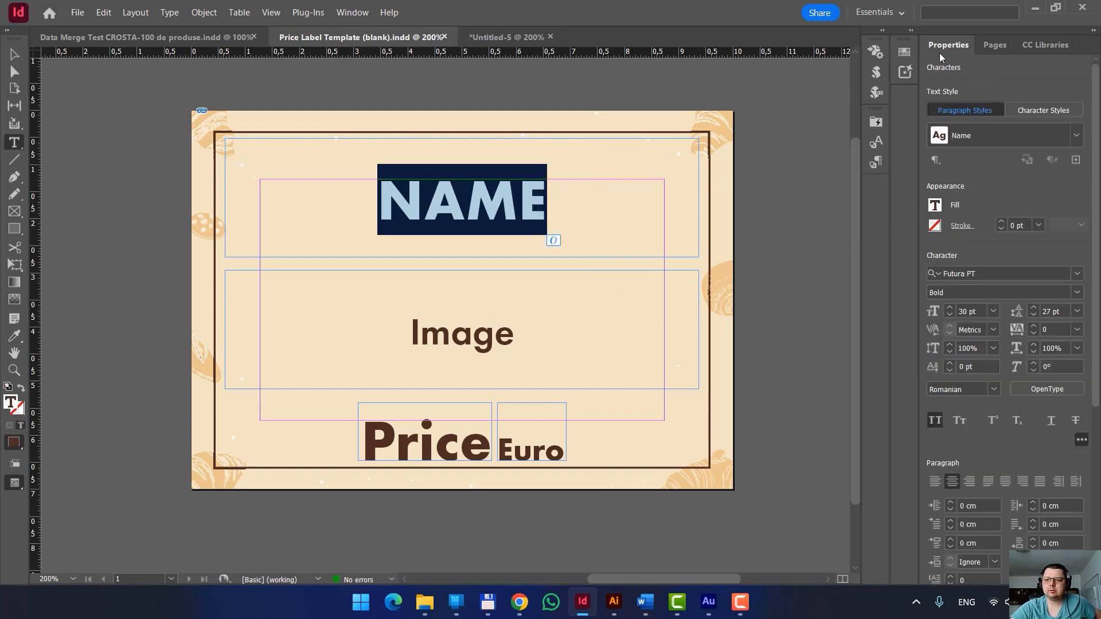
{"action": "left_click", "coordinate": [1076, 136]}
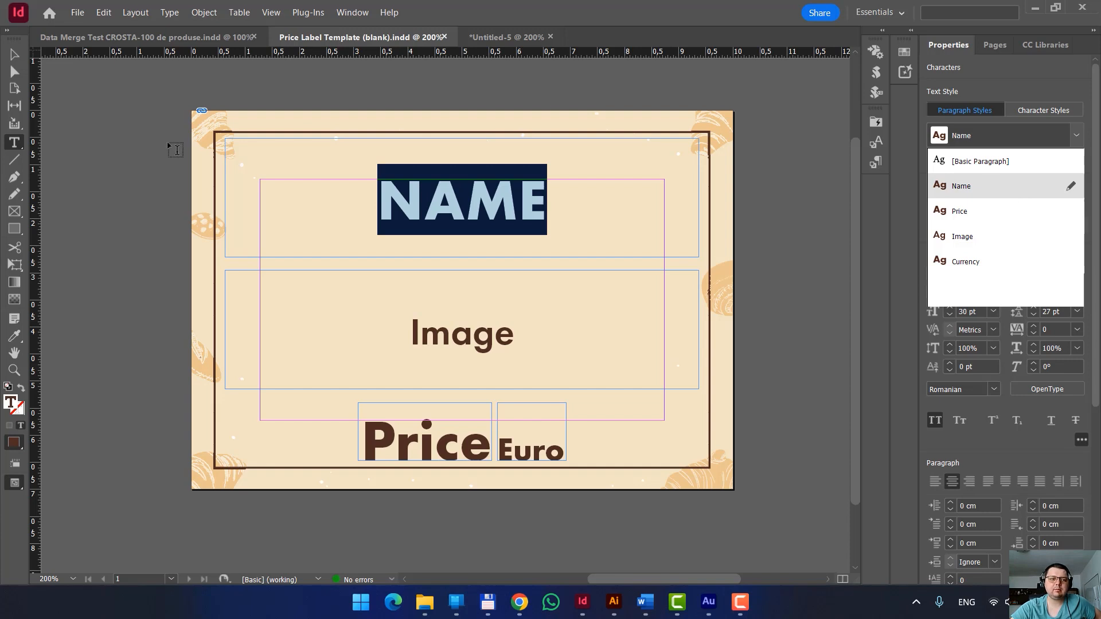
{"action": "left_click", "coordinate": [14, 55]}
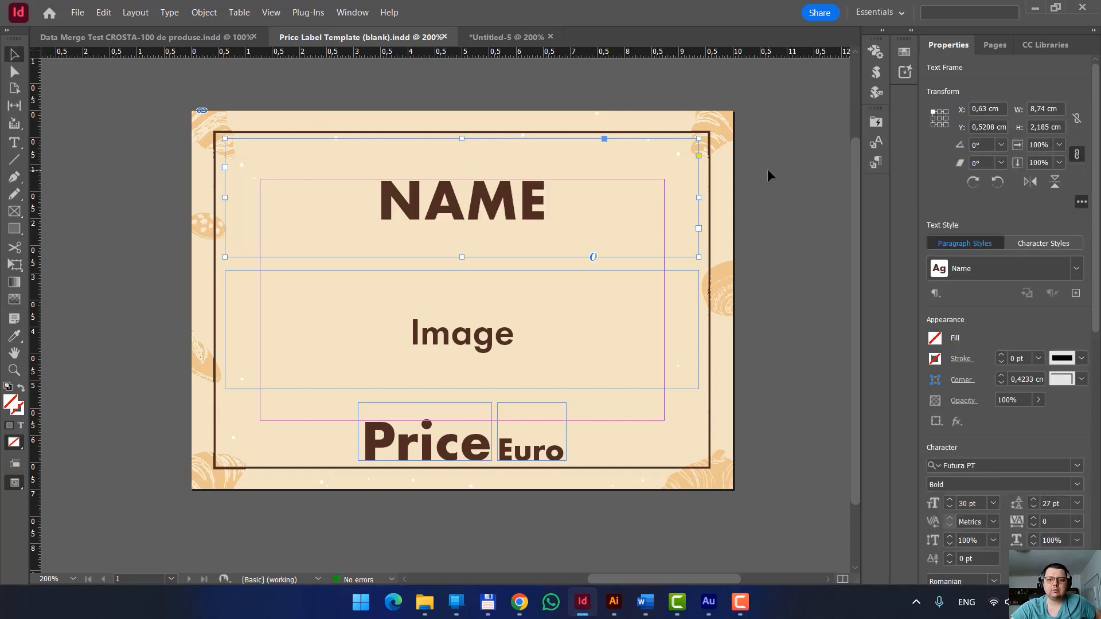
{"action": "left_click", "coordinate": [765, 228]}
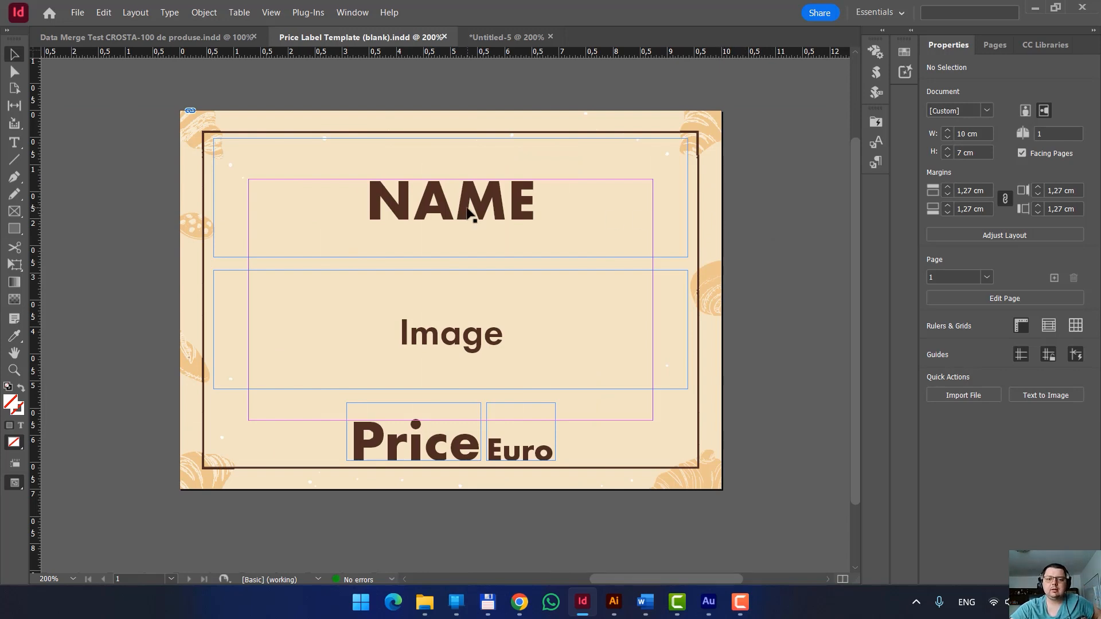
{"action": "key", "text": "t"}
{"action": "double_click", "coordinate": [524, 222]}
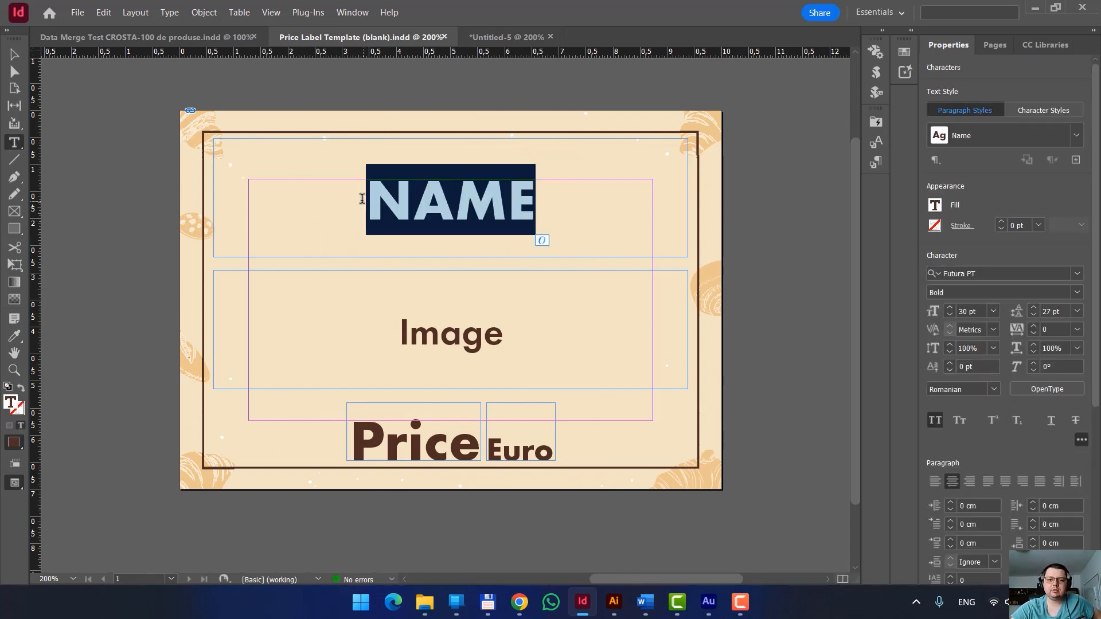
{"action": "left_click_drag", "start_coordinate": [361, 197], "coordinate": [454, 201]}
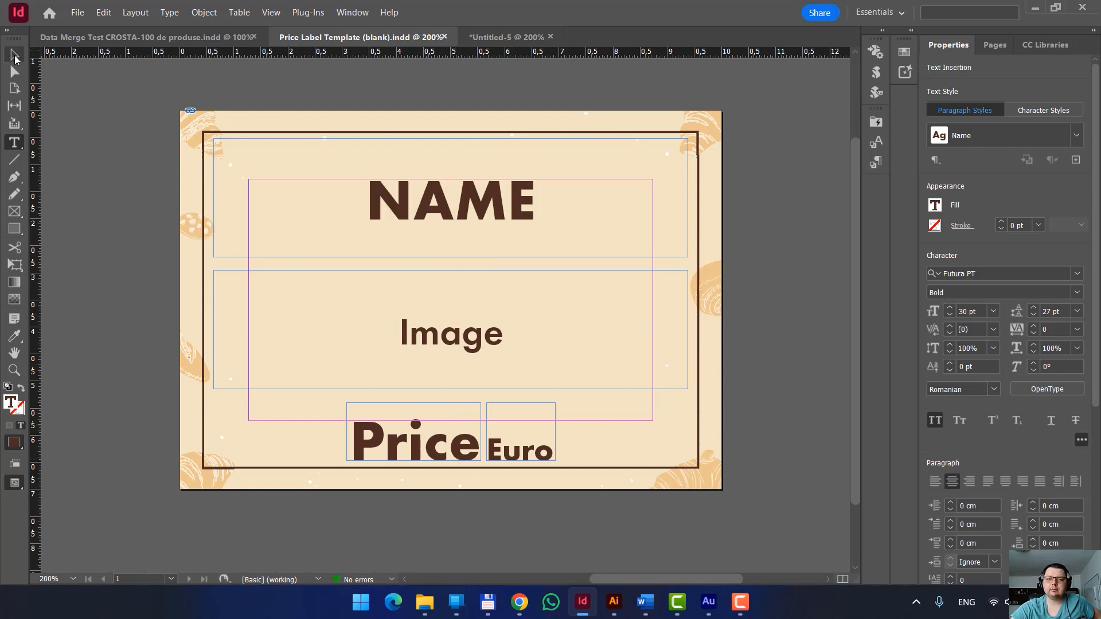
{"action": "left_click", "coordinate": [14, 56]}
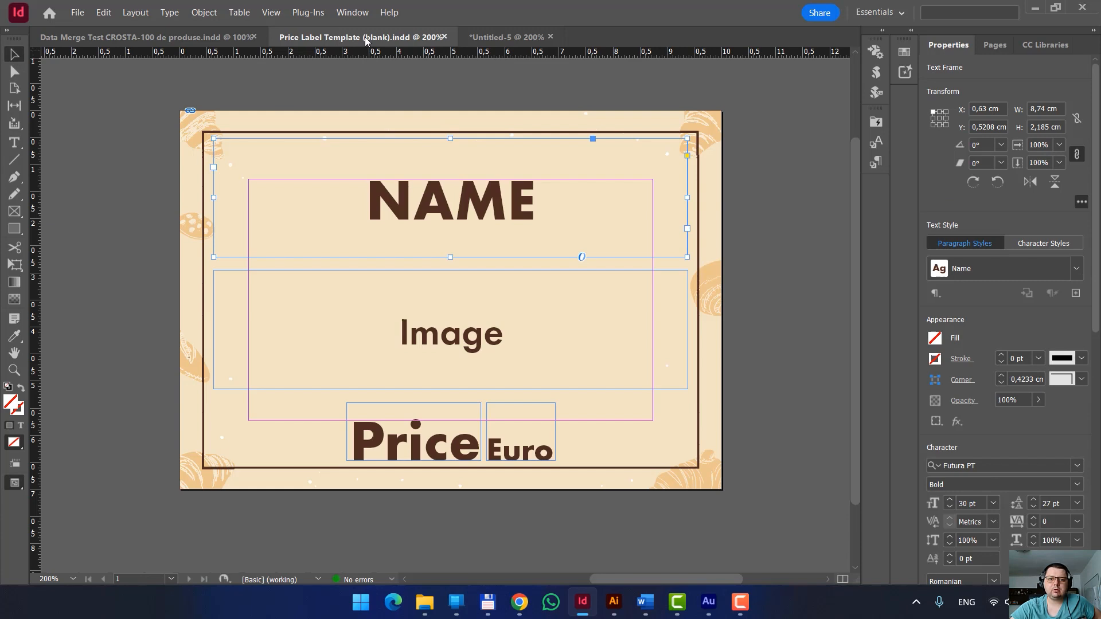
- Display the Data Merge utility for the price label template
{"action": "left_click", "coordinate": [351, 13]}
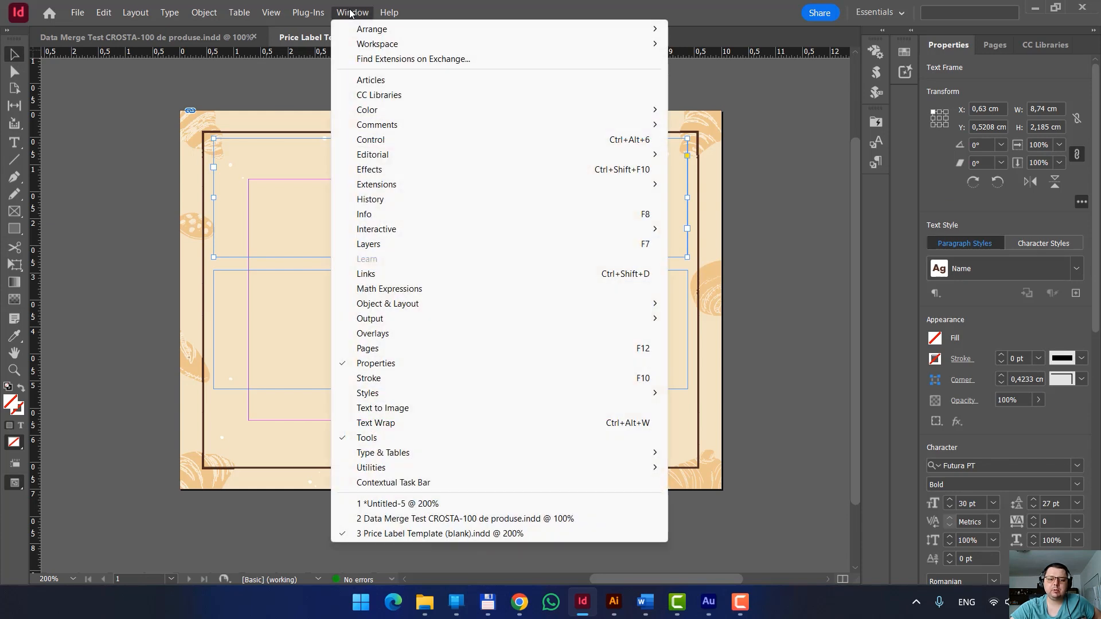
{"action": "mouse_move", "coordinate": [409, 470]}
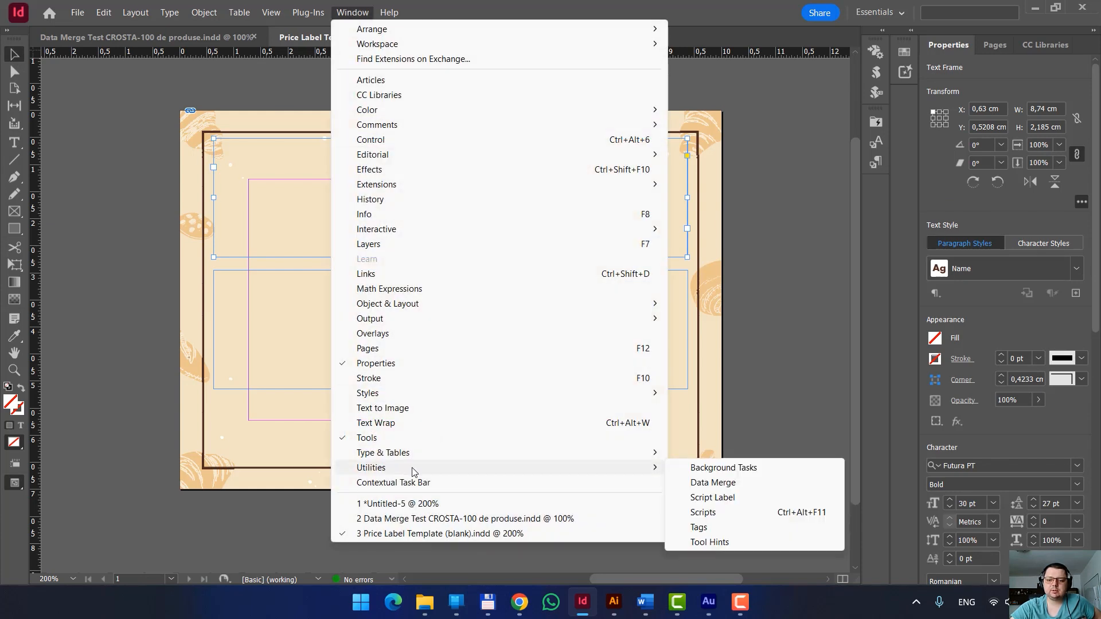
{"action": "left_click", "coordinate": [744, 487]}
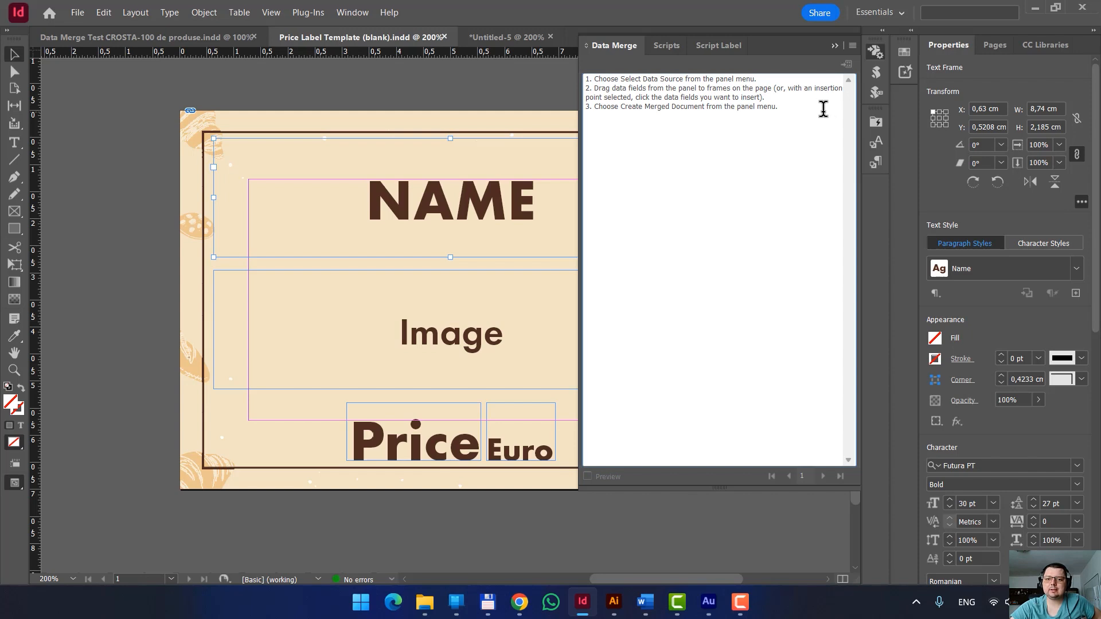
- Load Products Data.csv from the ADT DATA MERGE in InDesign folder on the Desktop as the merge data source
{"action": "left_click", "coordinate": [853, 48]}
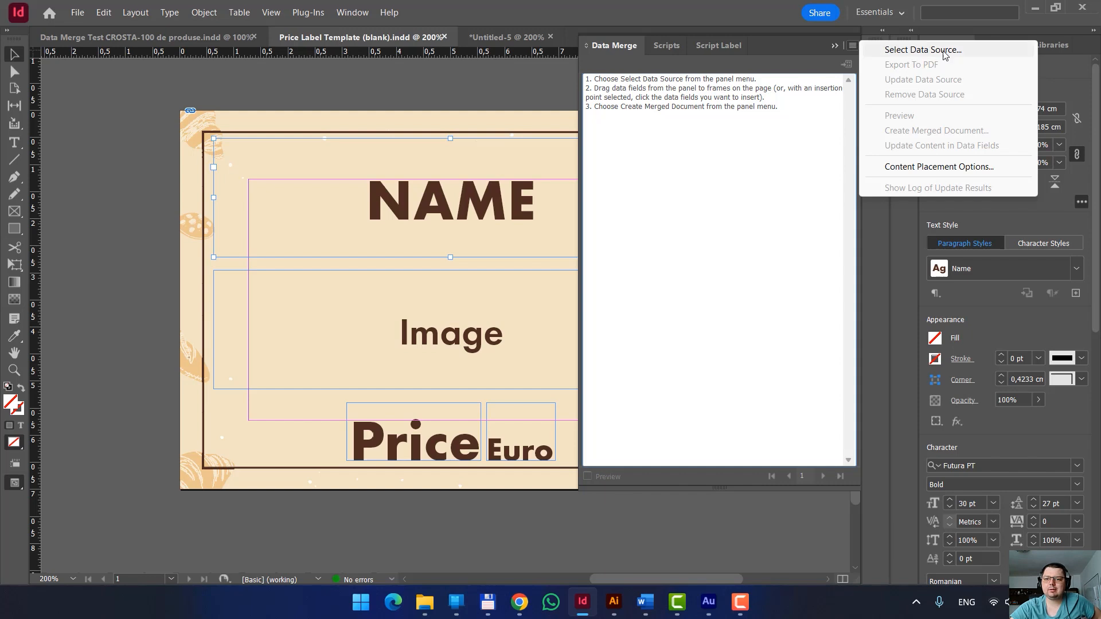
{"action": "left_click", "coordinate": [922, 50]}
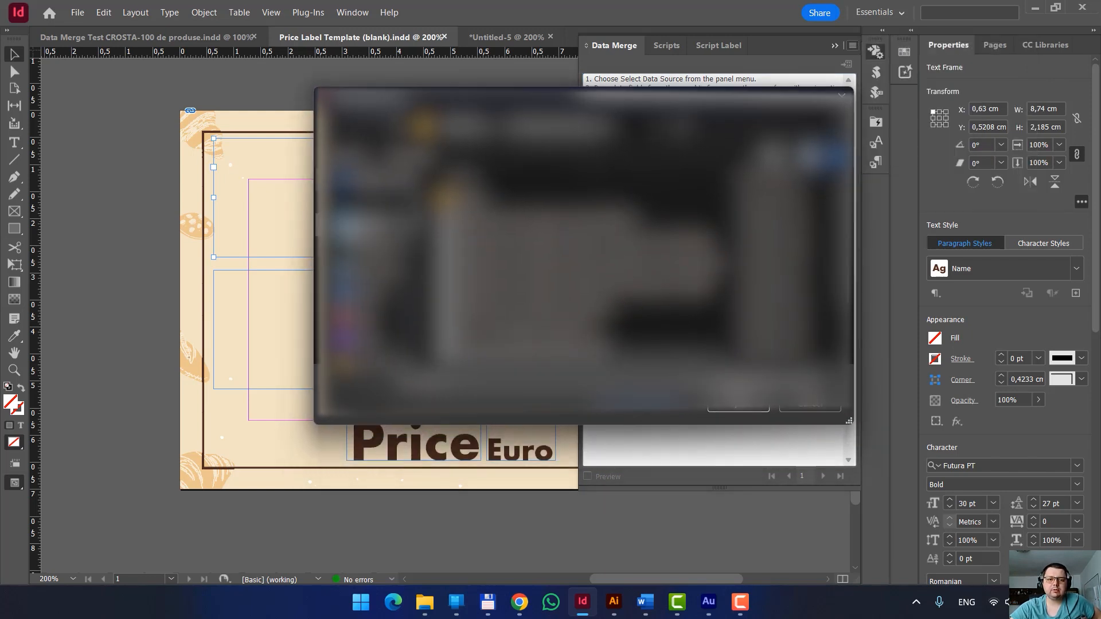
{"action": "left_click", "coordinate": [345, 226]}
{"action": "scroll", "coordinate": [590, 280], "scroll_direction": "down", "scroll_amount": 1}
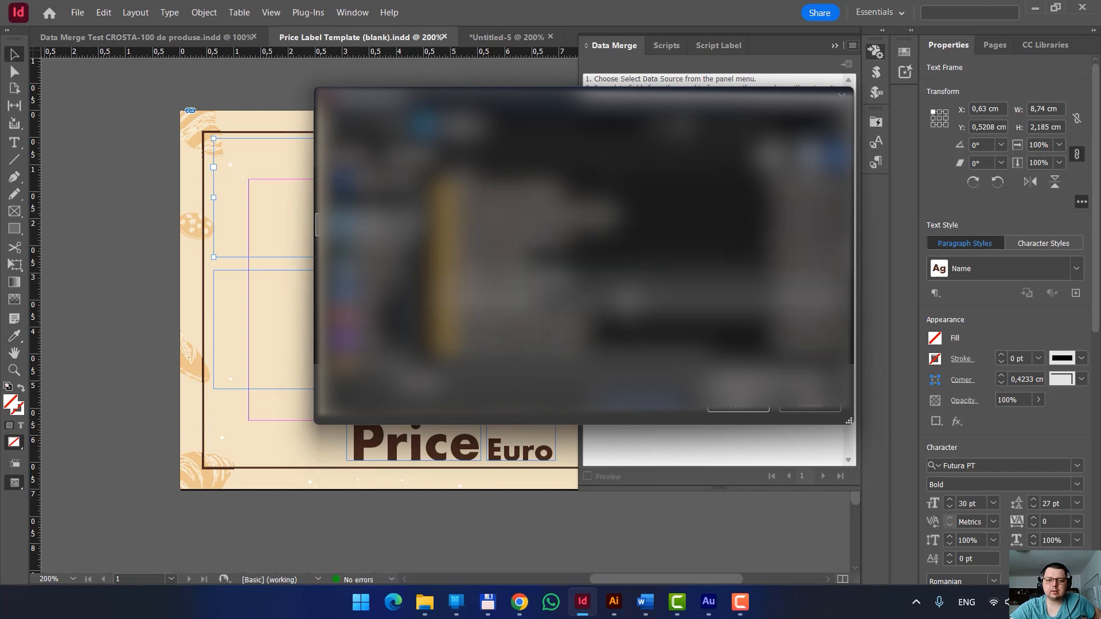
{"action": "scroll", "coordinate": [589, 304], "scroll_direction": "down", "scroll_amount": 2}
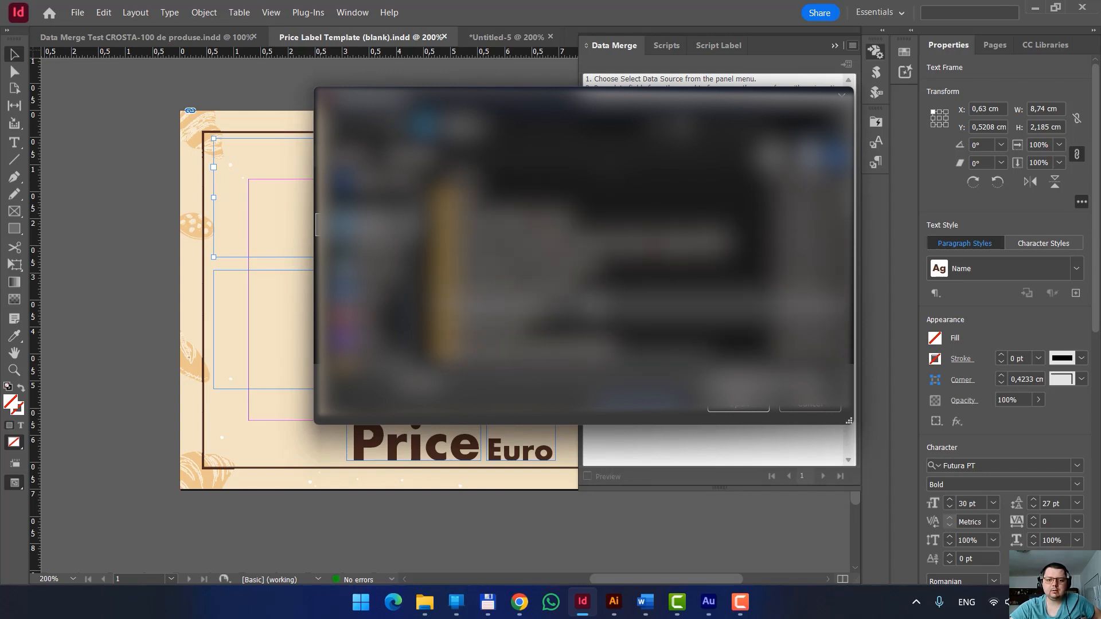
{"action": "double_click", "coordinate": [606, 291]}
{"action": "left_click", "coordinate": [493, 266]}
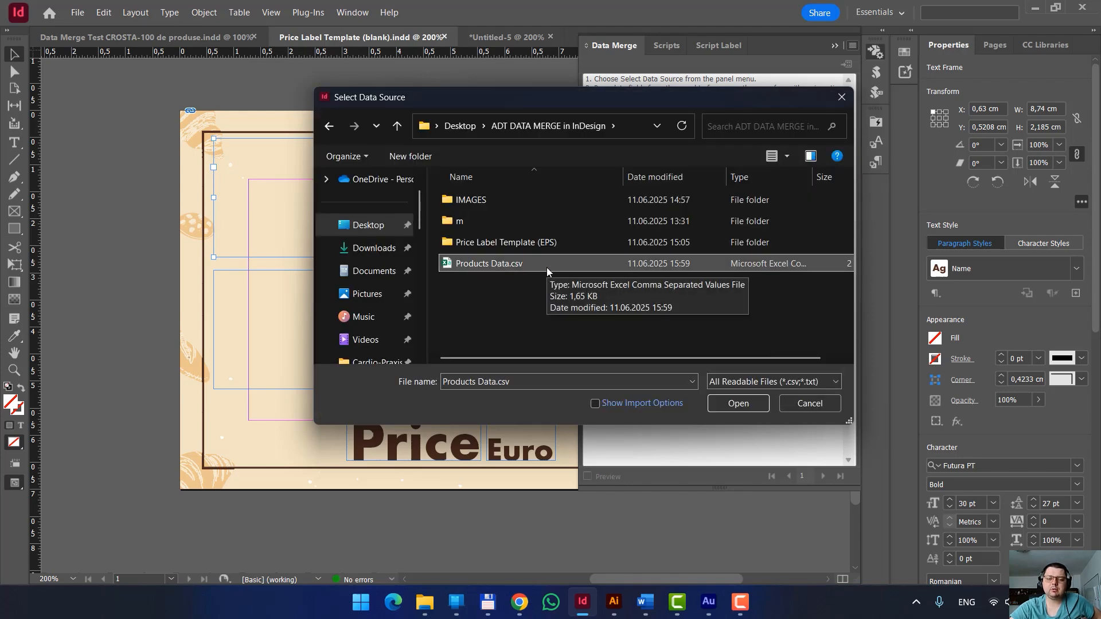
{"action": "left_click", "coordinate": [736, 404]}
- Replace the NAME text on the label with the Name data field and select the inserted placeholder
{"action": "scroll", "coordinate": [682, 143], "scroll_direction": "right", "scroll_amount": 3}
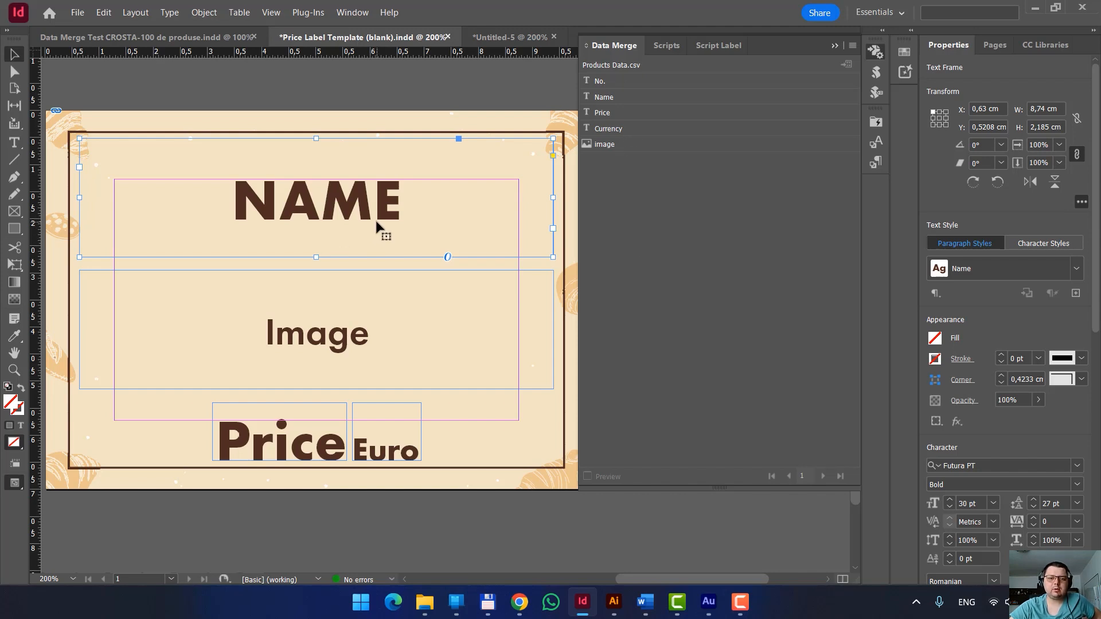
{"action": "double_click", "coordinate": [357, 209]}
{"action": "double_click", "coordinate": [357, 209]}
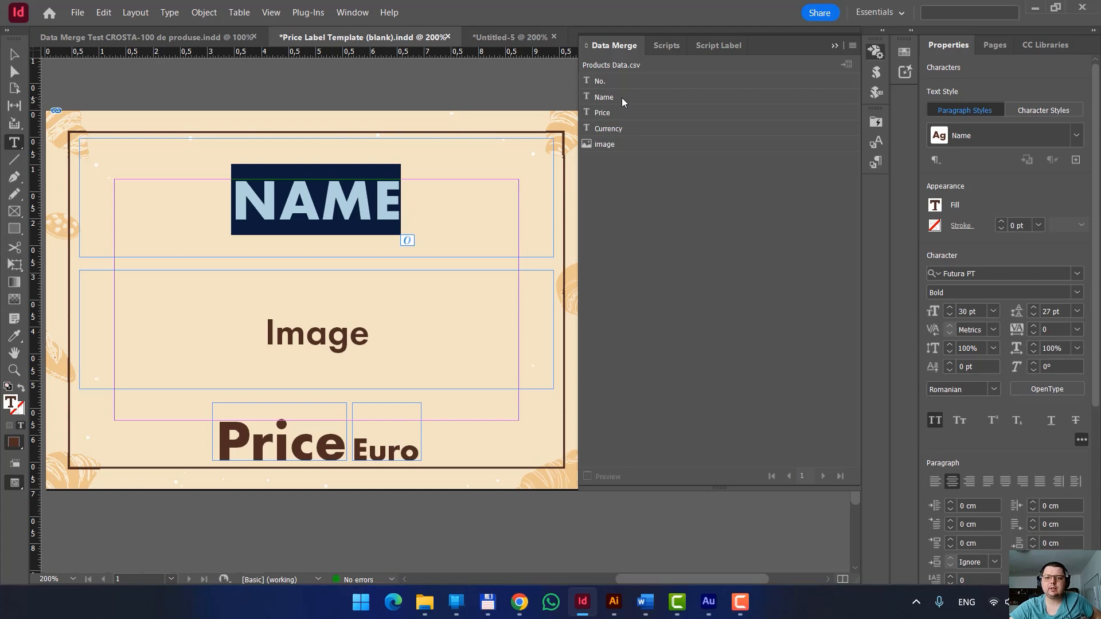
{"action": "left_click", "coordinate": [605, 97]}
{"action": "double_click", "coordinate": [231, 205]}
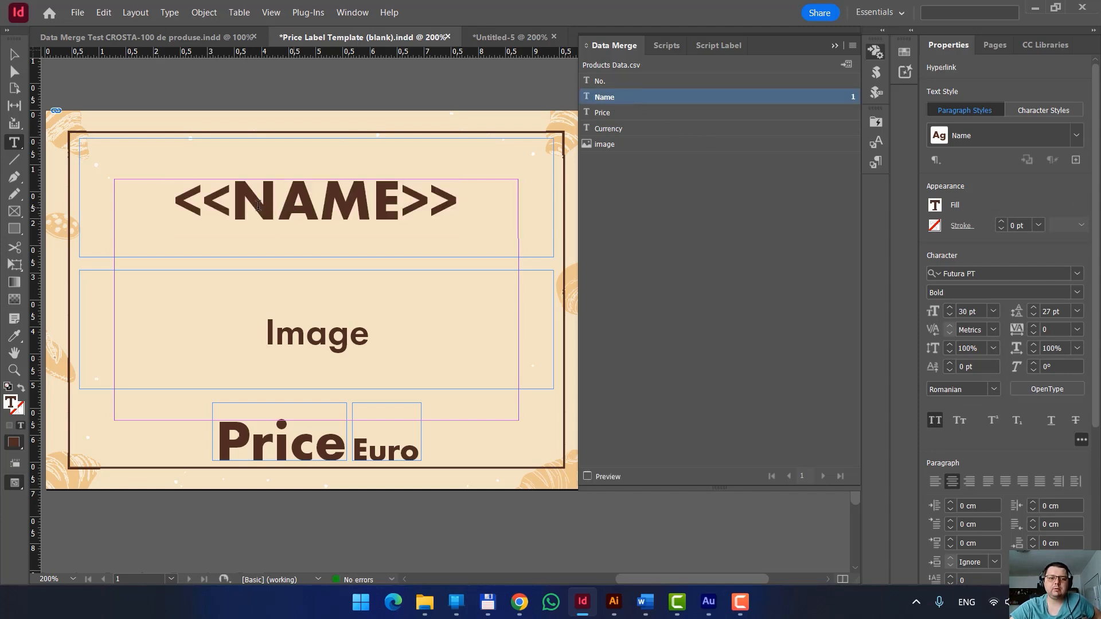
{"action": "left_click_drag", "start_coordinate": [230, 205], "coordinate": [401, 234]}
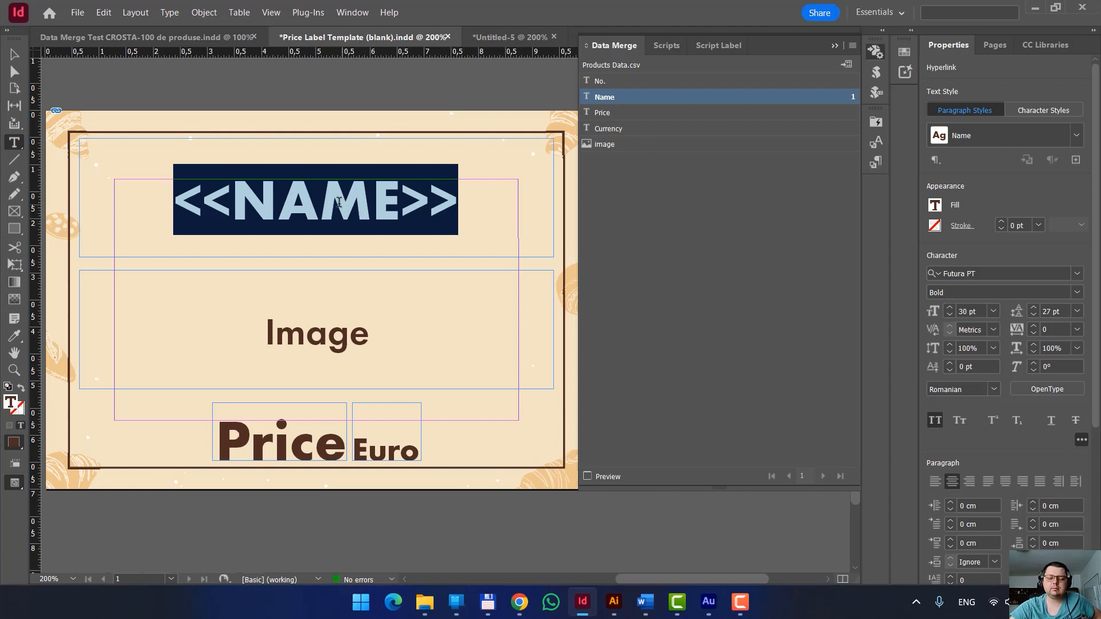
- Replace the Image text in the label's middle frame with the image data field
{"action": "scroll", "coordinate": [312, 196], "scroll_direction": "down", "scroll_amount": 2}
{"action": "scroll", "coordinate": [313, 196], "scroll_direction": "up", "scroll_amount": 2}
{"action": "key", "text": "Escape"}
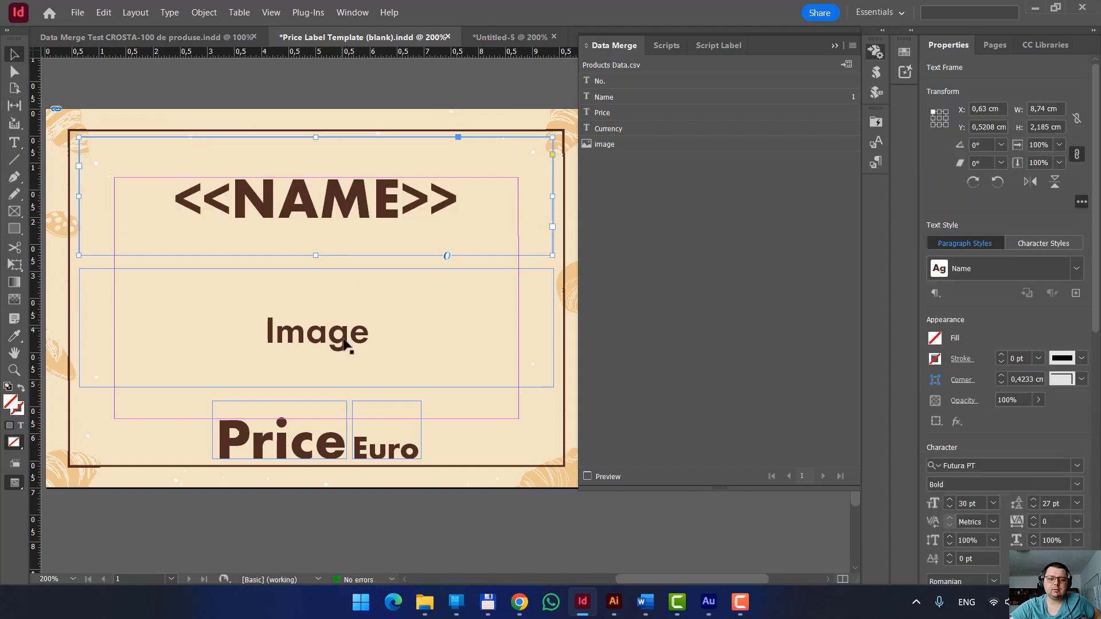
{"action": "left_click", "coordinate": [334, 339]}
{"action": "double_click", "coordinate": [332, 329]}
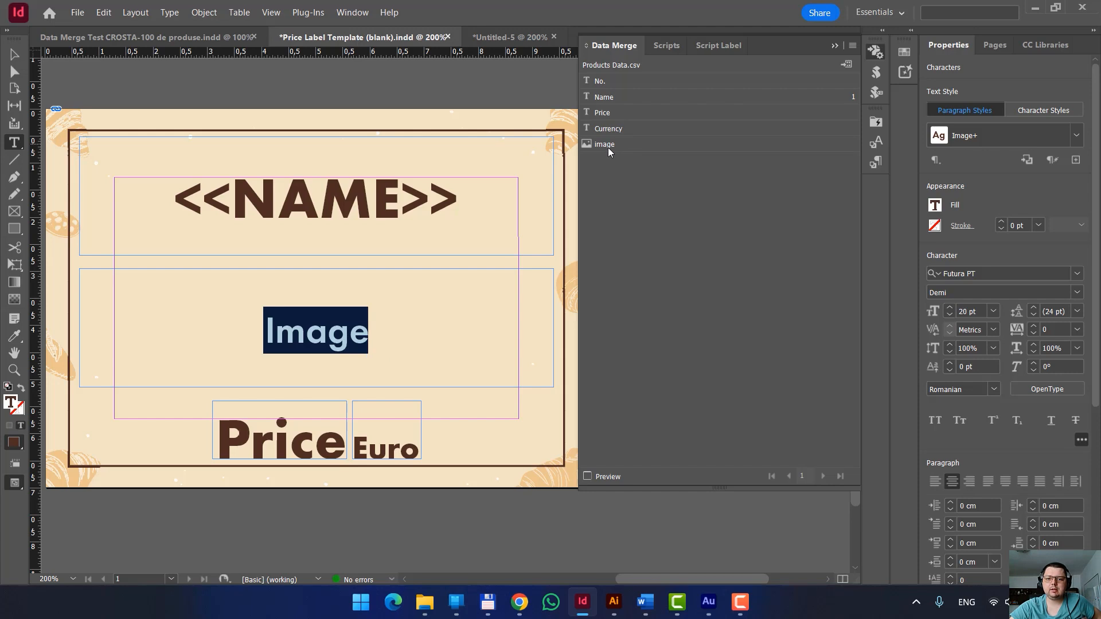
{"action": "left_click_drag", "start_coordinate": [607, 145], "coordinate": [319, 328]}
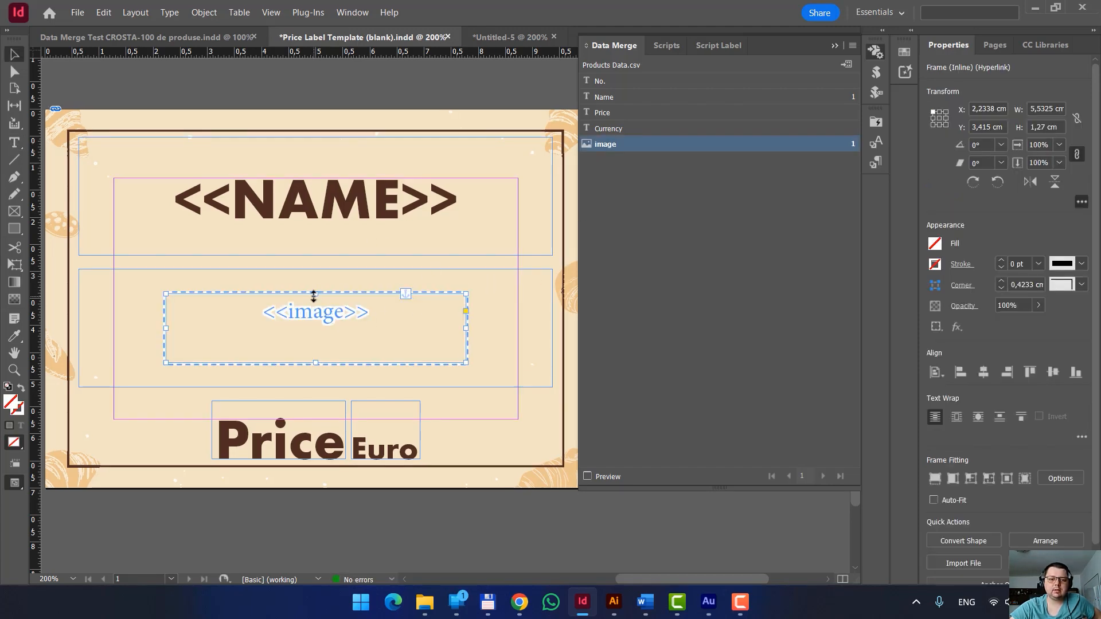
- Enlarge the inline image placeholder frame about its center to about 7.94 by 2.03 cm inside the middle frame
{"action": "left_click_drag", "start_coordinate": [313, 296], "coordinate": [314, 285]}
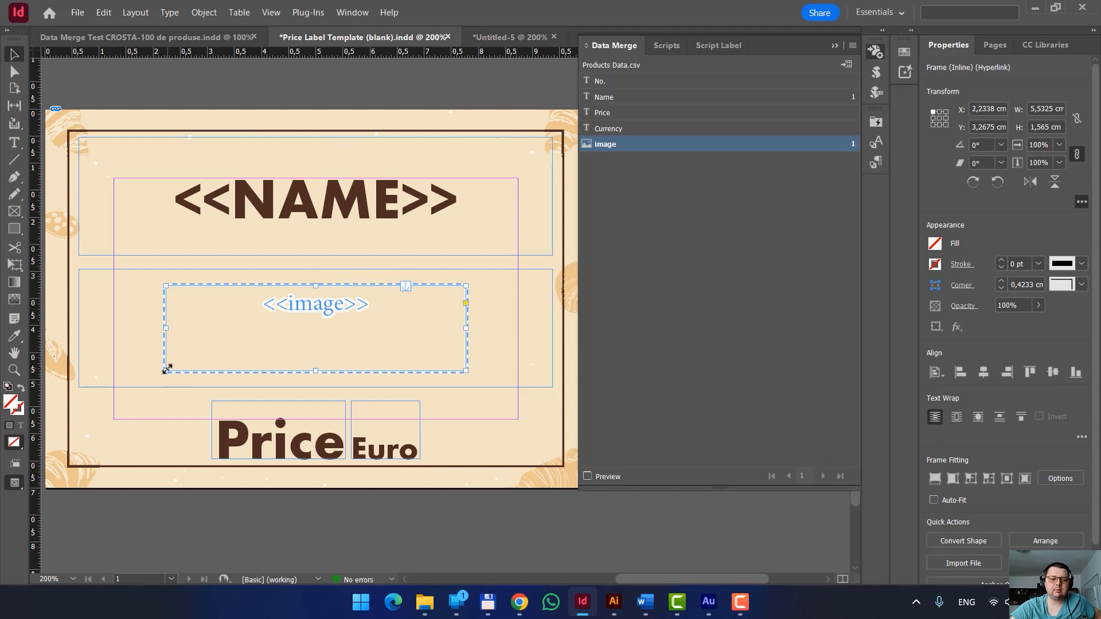
{"action": "left_click_drag", "start_coordinate": [167, 369], "coordinate": [122, 379]}
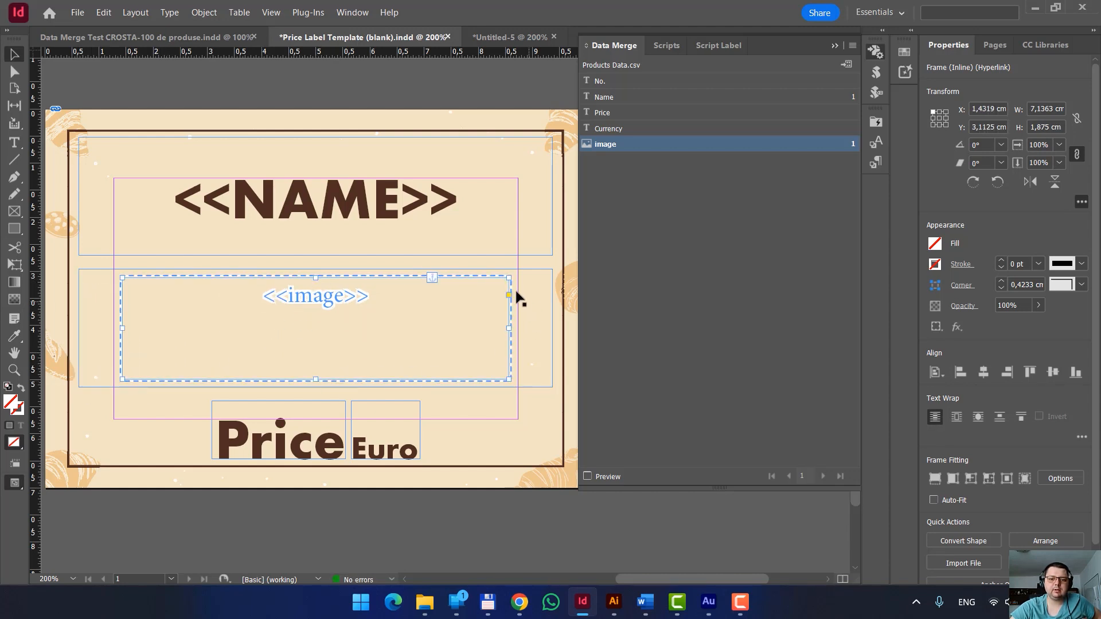
{"action": "left_click_drag", "start_coordinate": [509, 277], "coordinate": [552, 268]}
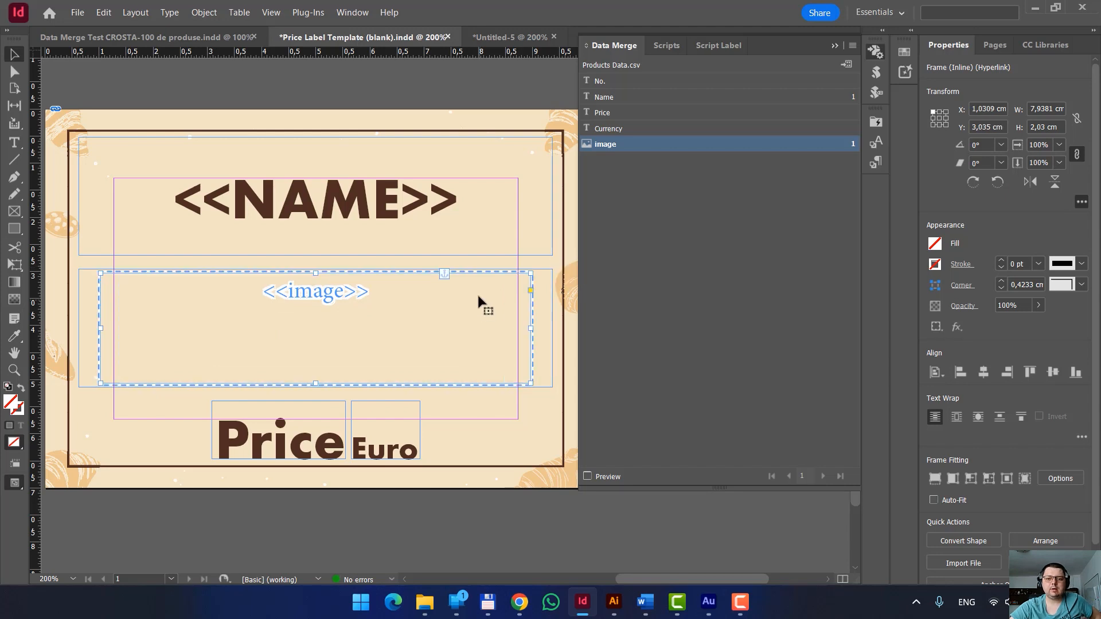
- Replace the Price text on the label with the Price data field and leave text editing
{"action": "left_click", "coordinate": [287, 440]}
{"action": "double_click", "coordinate": [287, 441]}
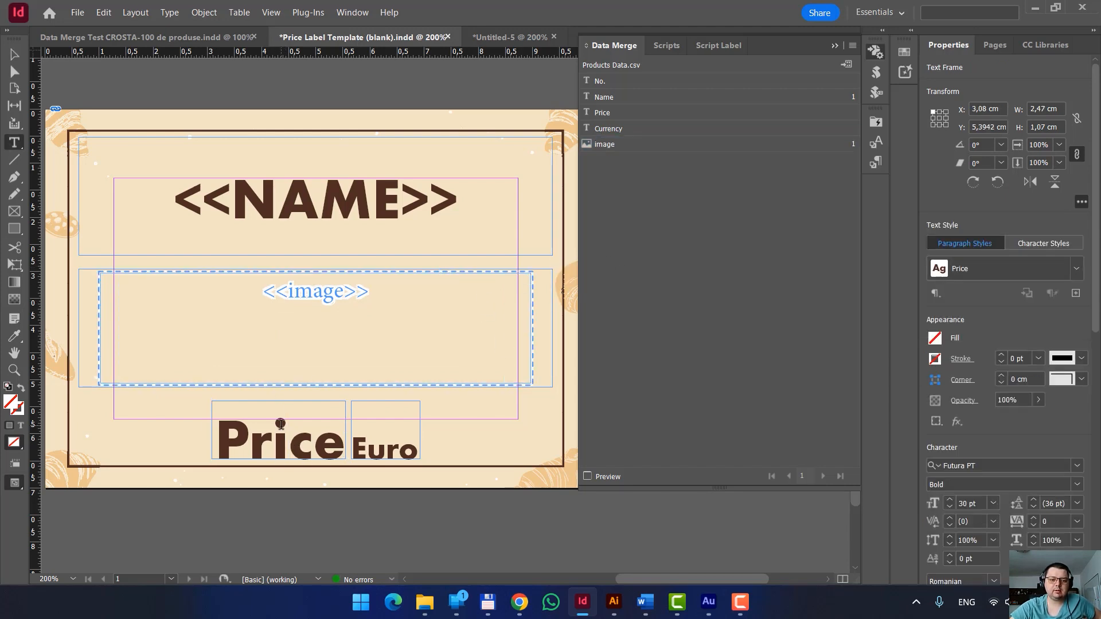
{"action": "double_click", "coordinate": [287, 430]}
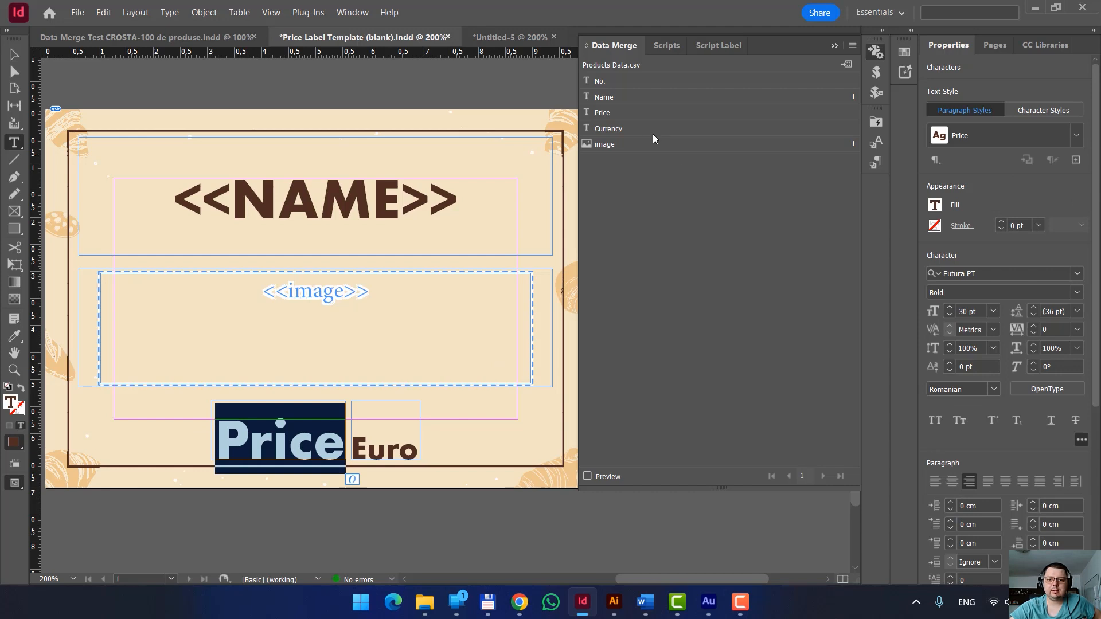
{"action": "left_click", "coordinate": [613, 117]}
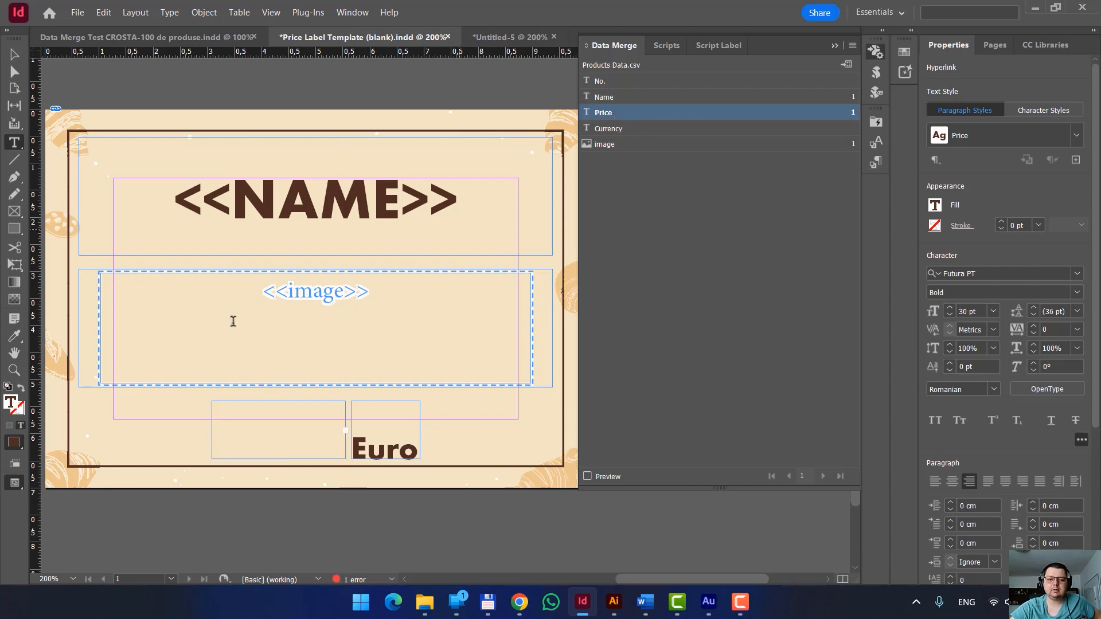
{"action": "key", "text": "Escape"}
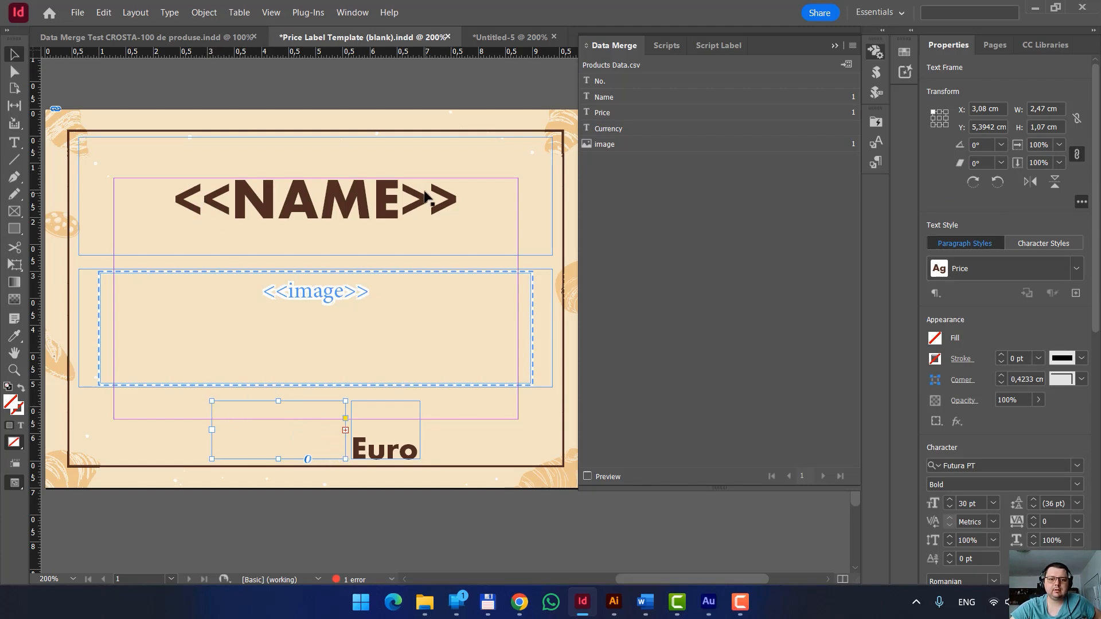
- Try enlarging the Price text frame to about 5.34 by 3.16 cm and undo the resize
{"action": "left_click_drag", "start_coordinate": [211, 401], "coordinate": [56, 287]}
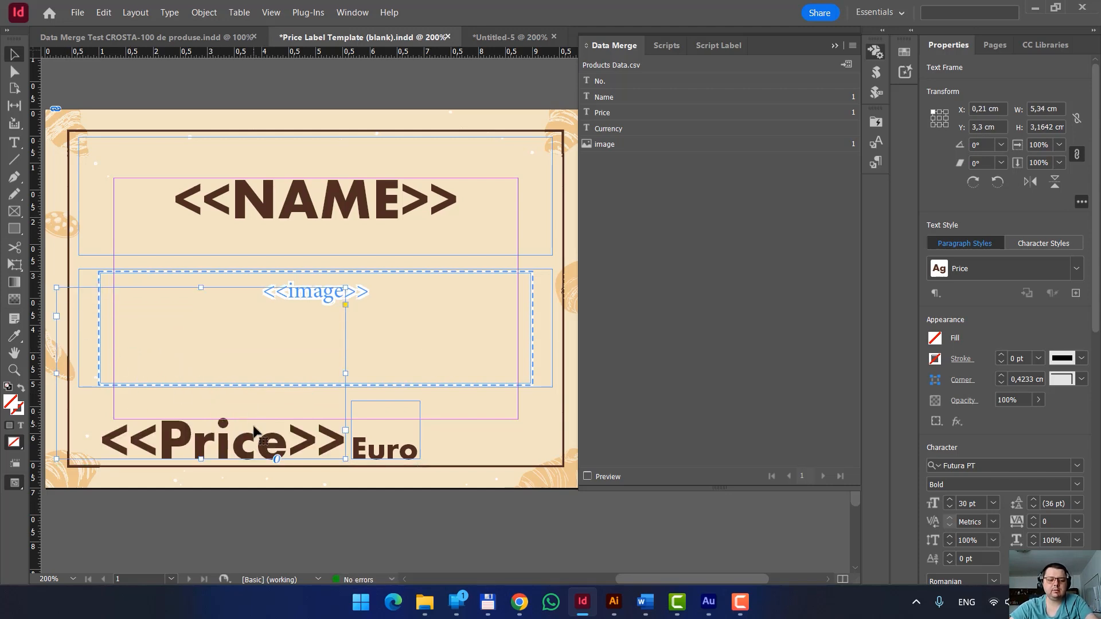
{"action": "key", "text": "ctrl+z"}
{"action": "key", "text": "ctrl+z"}
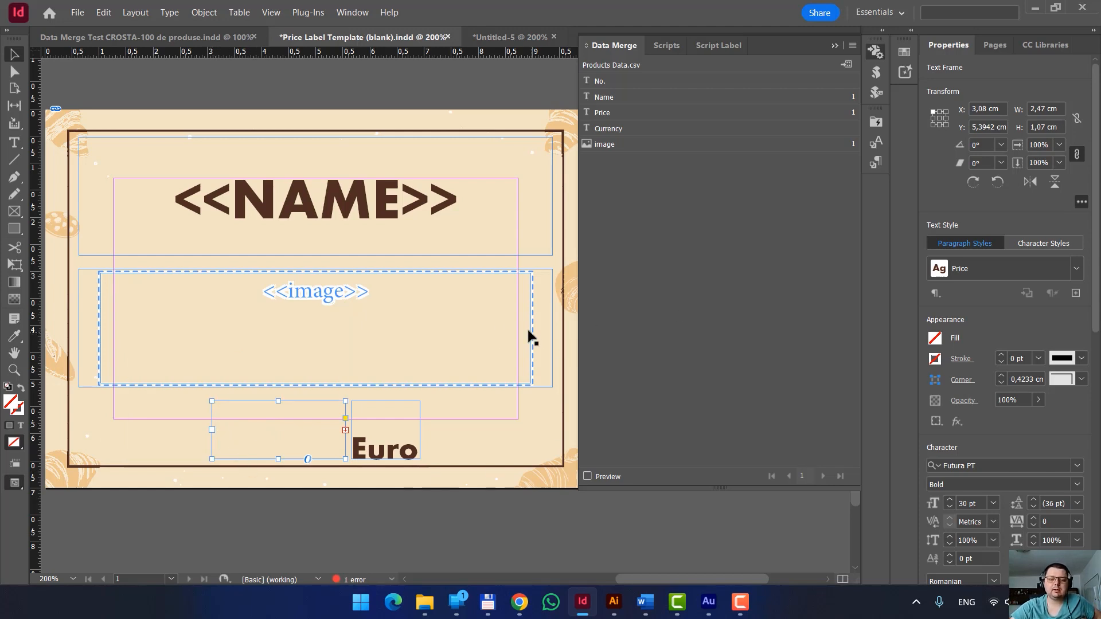
- Start creating the merged document, try Single Record and the range 1-8, and settle on merging All Records
{"action": "left_click", "coordinate": [846, 66]}
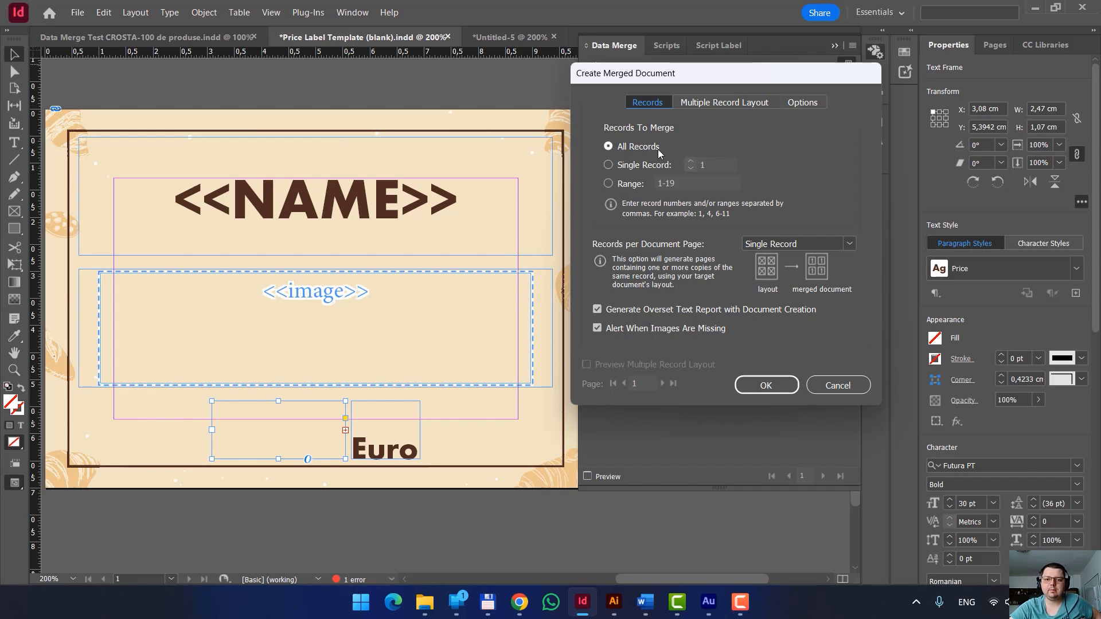
{"action": "left_click", "coordinate": [642, 167]}
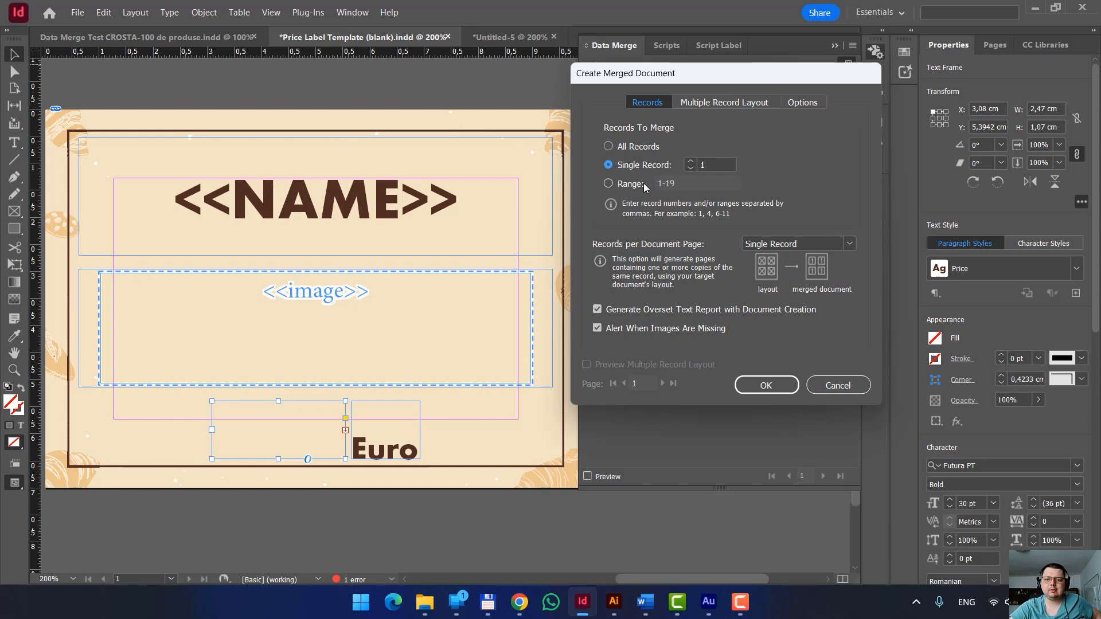
{"action": "left_click", "coordinate": [621, 184]}
{"action": "left_click_drag", "start_coordinate": [668, 183], "coordinate": [684, 184]}
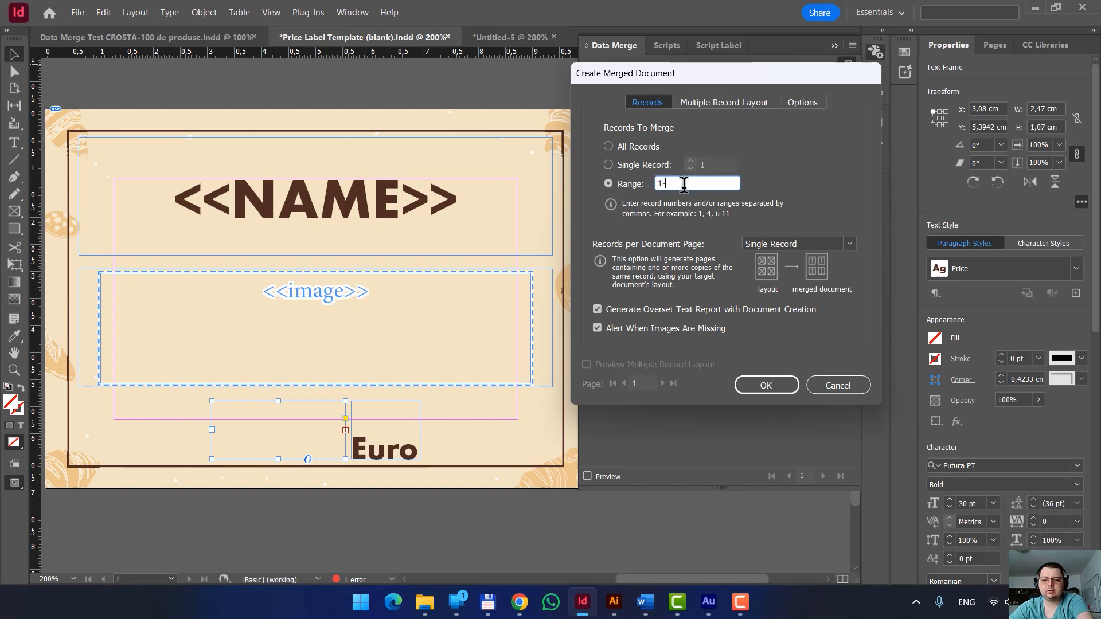
{"action": "type", "text": "8"}
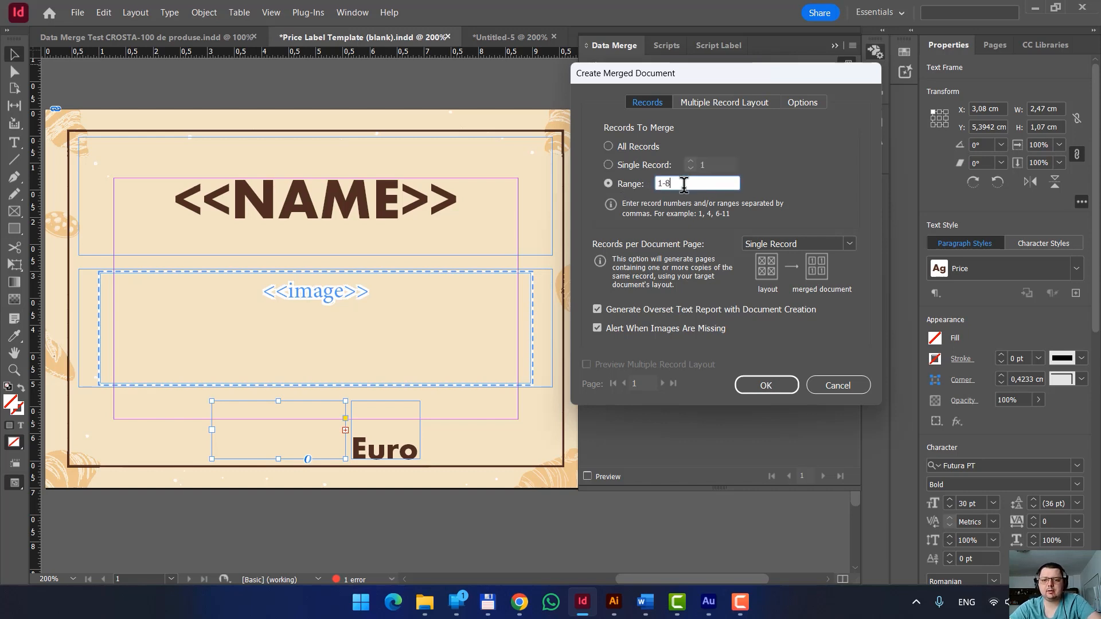
{"action": "left_click", "coordinate": [631, 145]}
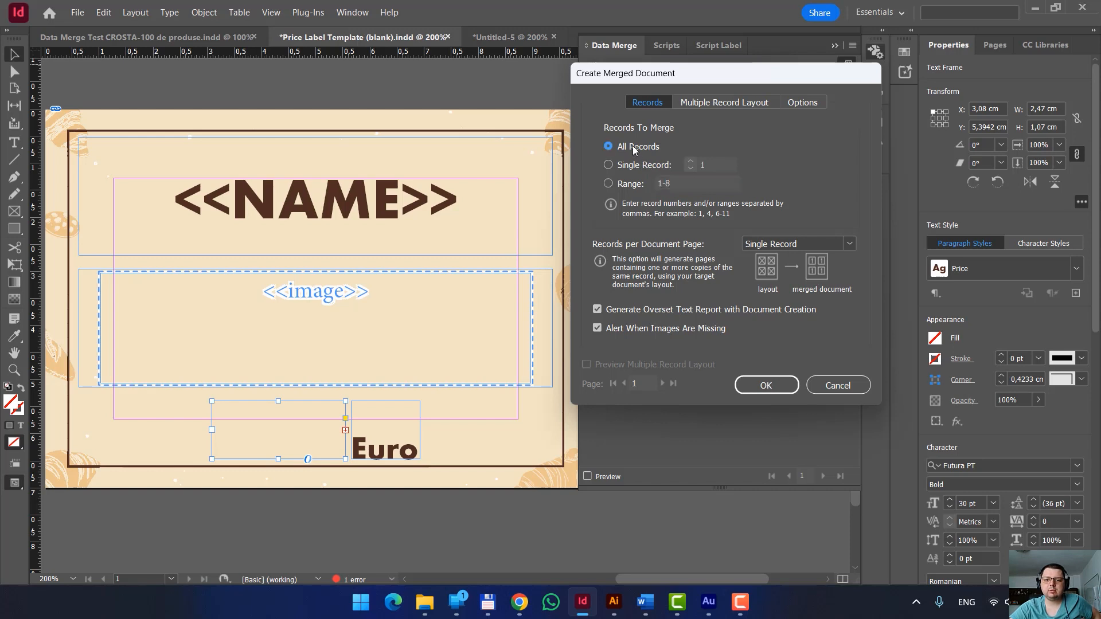
- Try Multiple Records for the records per document page and return the setting to Single Record
{"action": "left_click", "coordinate": [795, 246]}
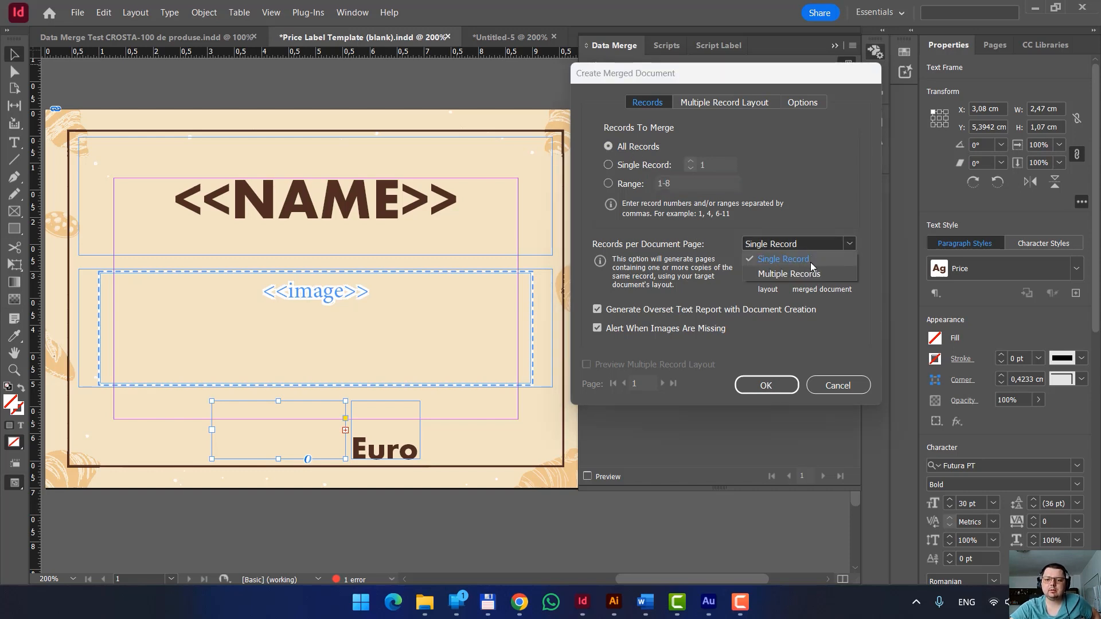
{"action": "left_click", "coordinate": [810, 263]}
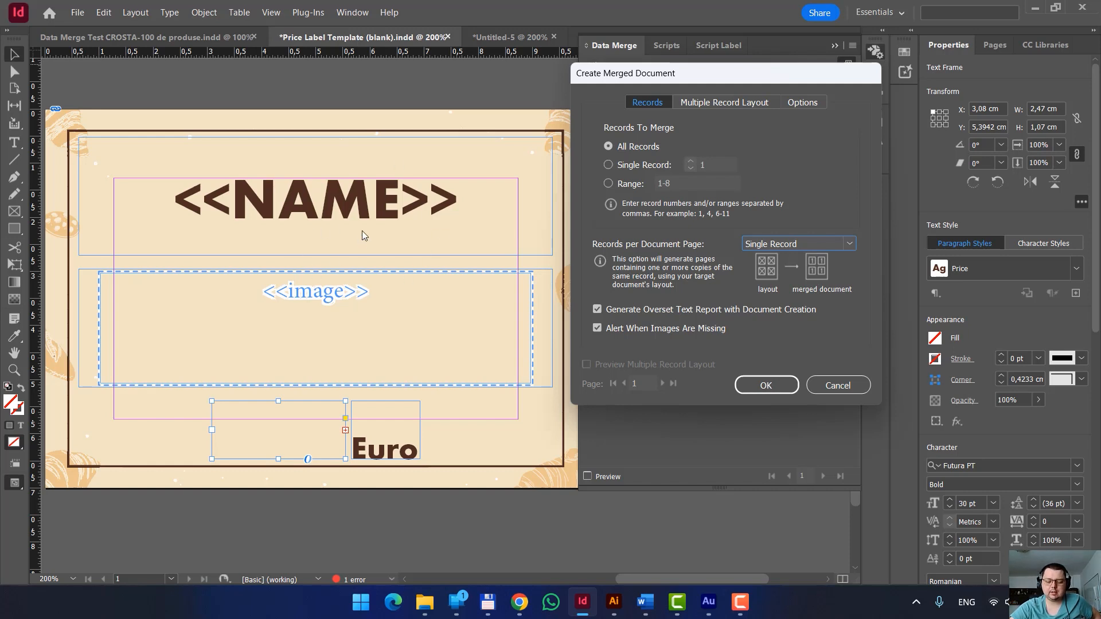
{"action": "left_click", "coordinate": [834, 245]}
{"action": "left_click", "coordinate": [824, 276]}
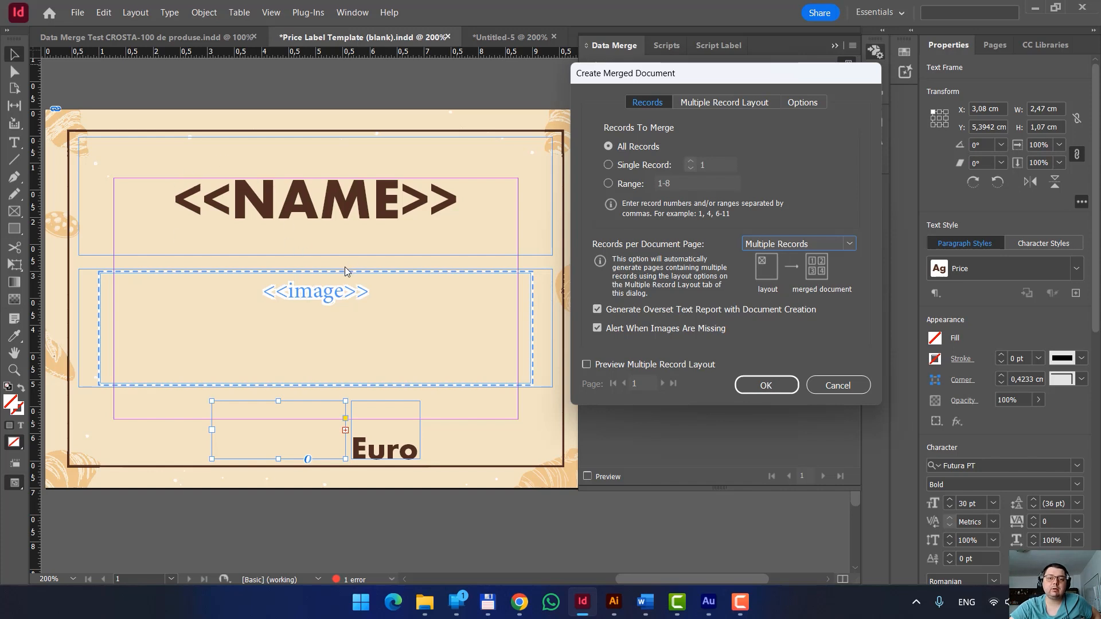
{"action": "left_click", "coordinate": [818, 245]}
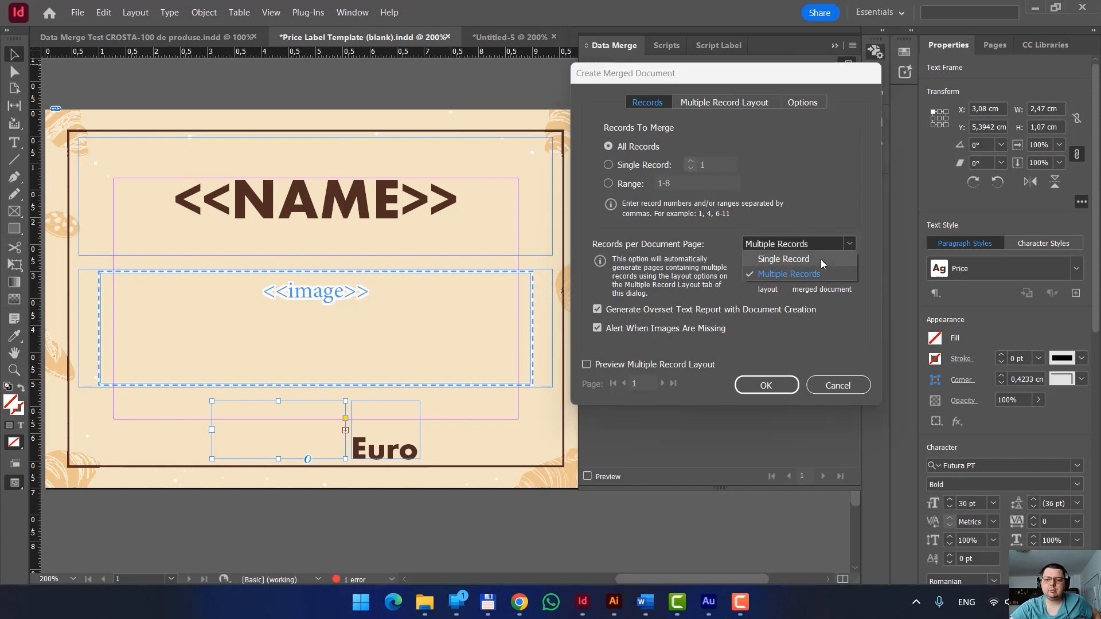
{"action": "left_click", "coordinate": [814, 260]}
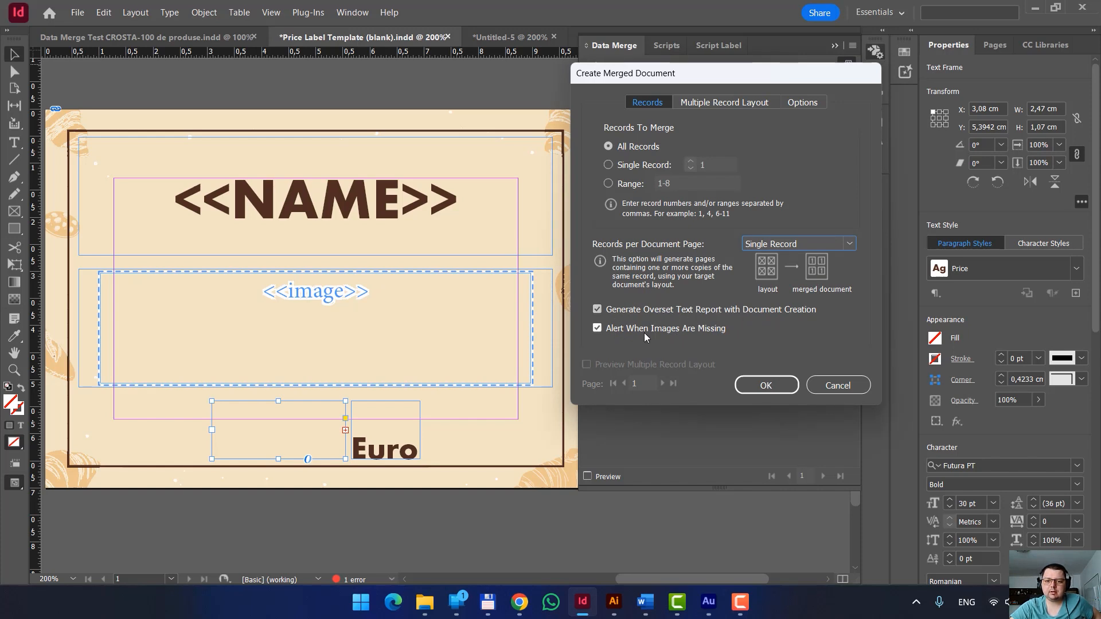
- Examine the multiple record layout settings and the image placement options, keeping the fitting at Fit Images Proportionally
{"action": "left_click", "coordinate": [710, 104]}
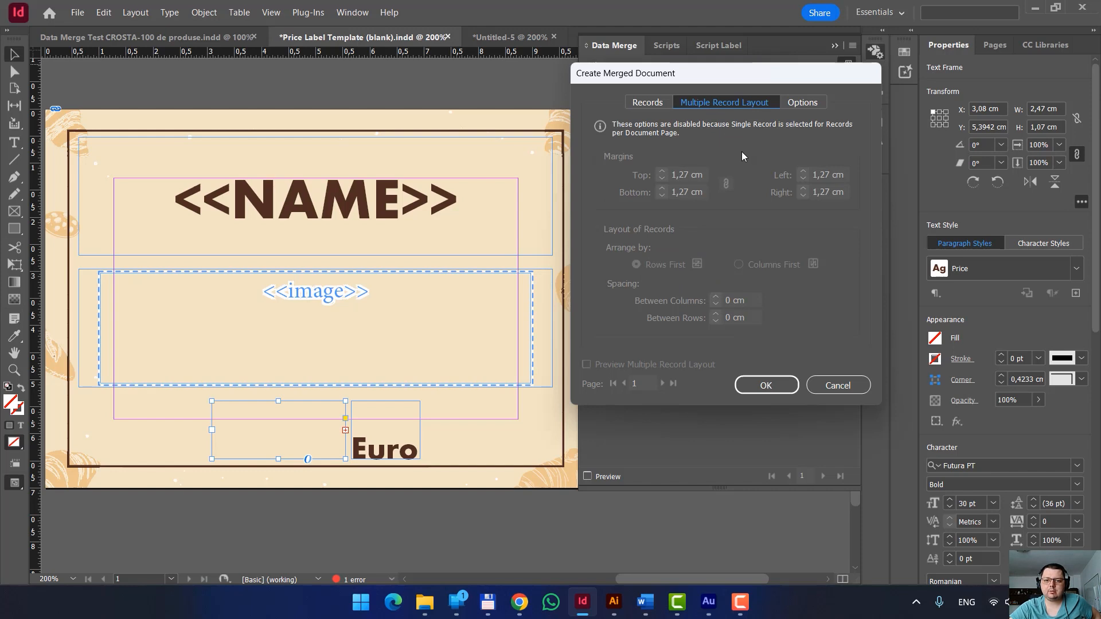
{"action": "left_click", "coordinate": [806, 103]}
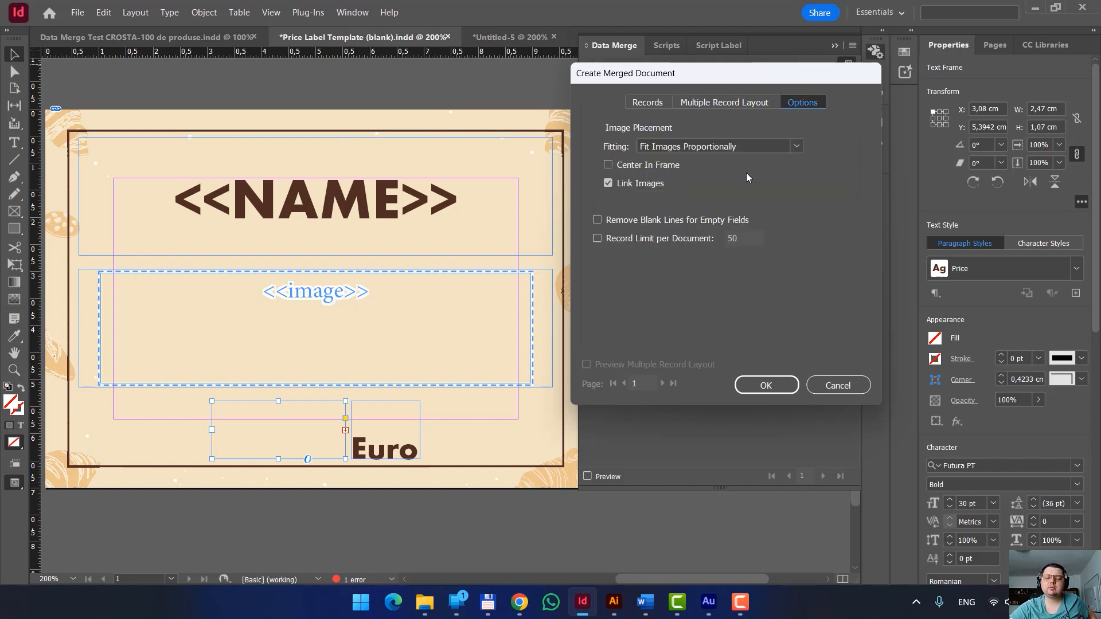
{"action": "left_click", "coordinate": [789, 146]}
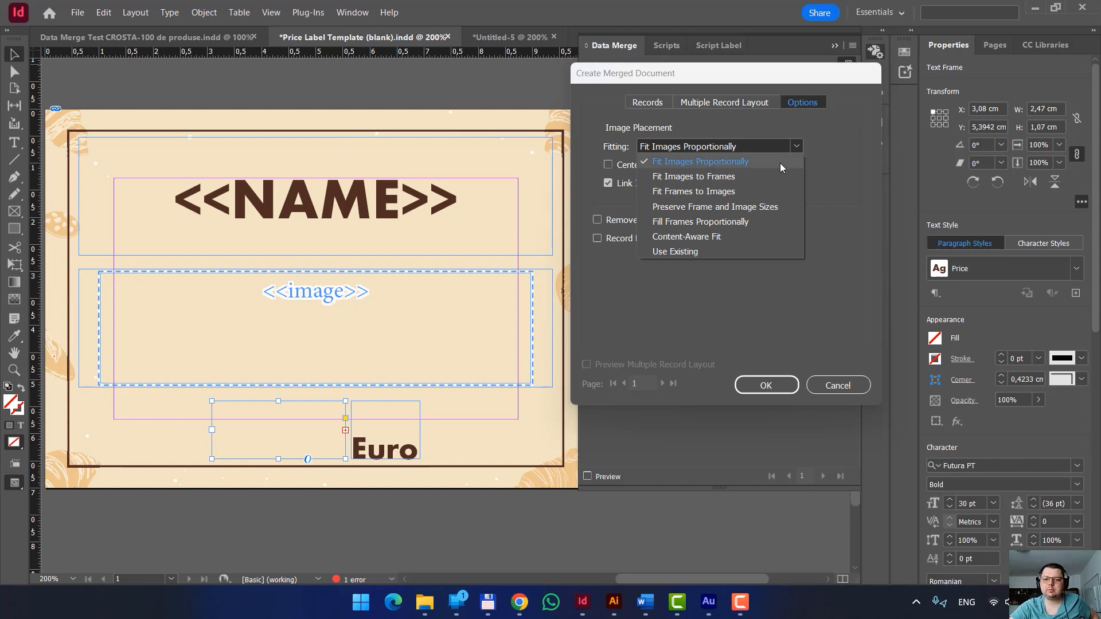
{"action": "left_click", "coordinate": [780, 162]}
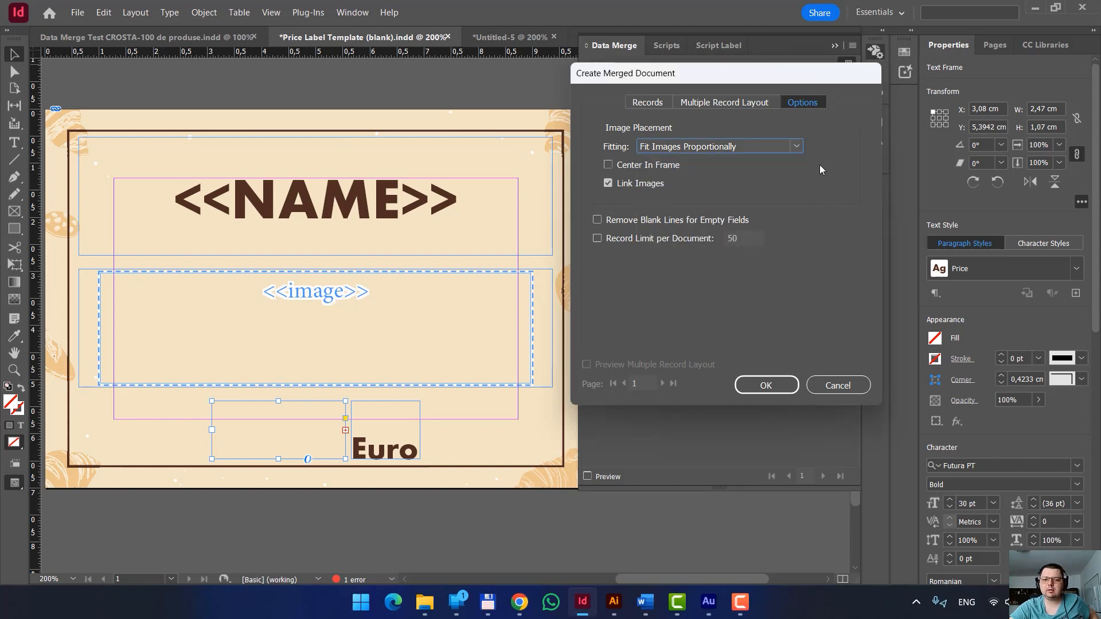
- Generate the merged document, dismiss the overset text report and collapse the Data Merge utility
{"action": "left_click", "coordinate": [647, 102]}
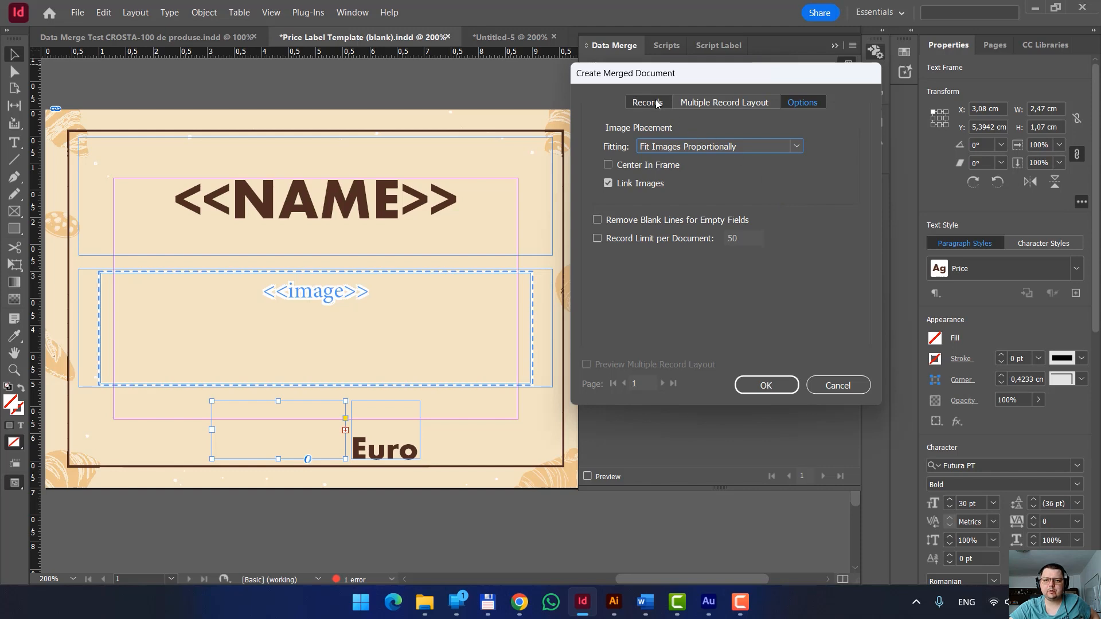
{"action": "left_click", "coordinate": [765, 387]}
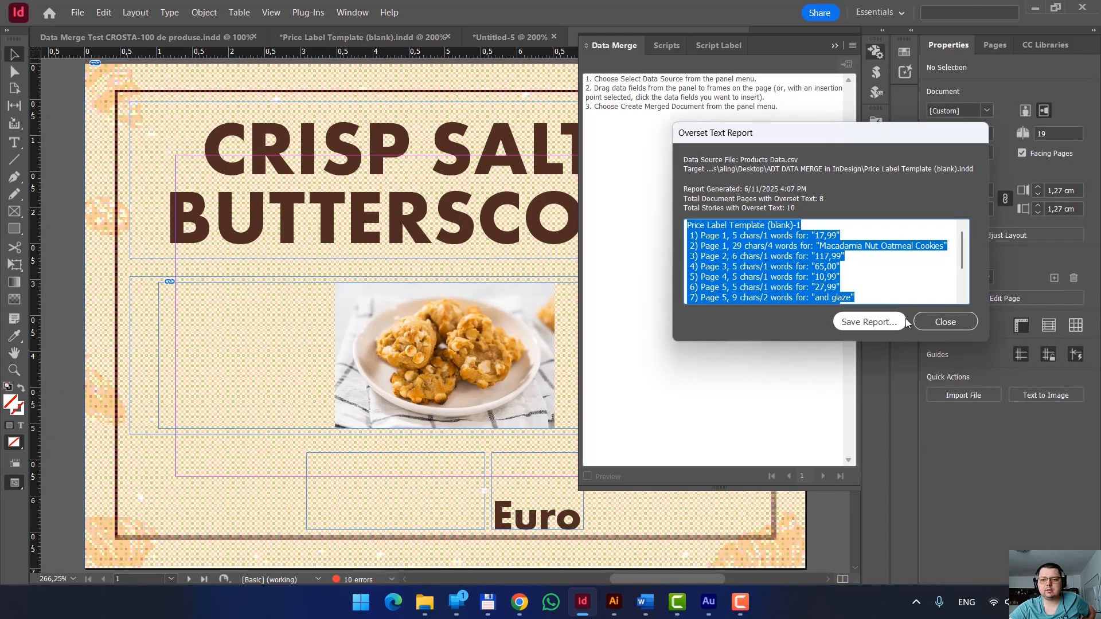
{"action": "left_click", "coordinate": [951, 319]}
{"action": "left_click", "coordinate": [834, 45]}
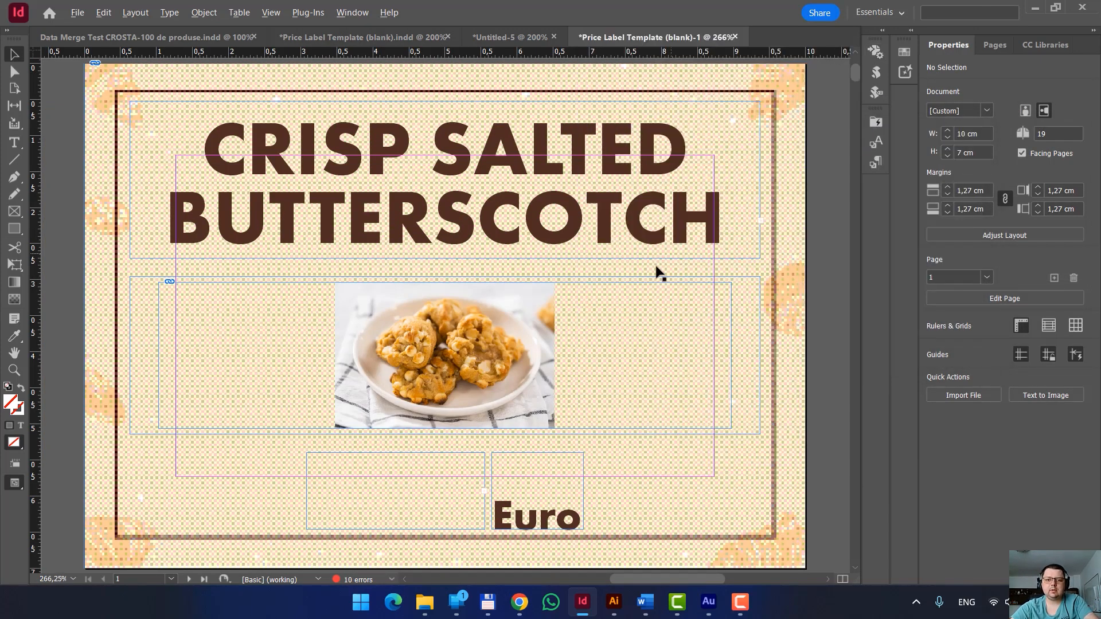
- Raise the display performance of the merged label document so its artwork renders in higher quality
{"action": "scroll", "coordinate": [654, 273], "scroll_direction": "down", "scroll_amount": 2}
{"action": "left_click_drag", "start_coordinate": [675, 338], "coordinate": [606, 312]}
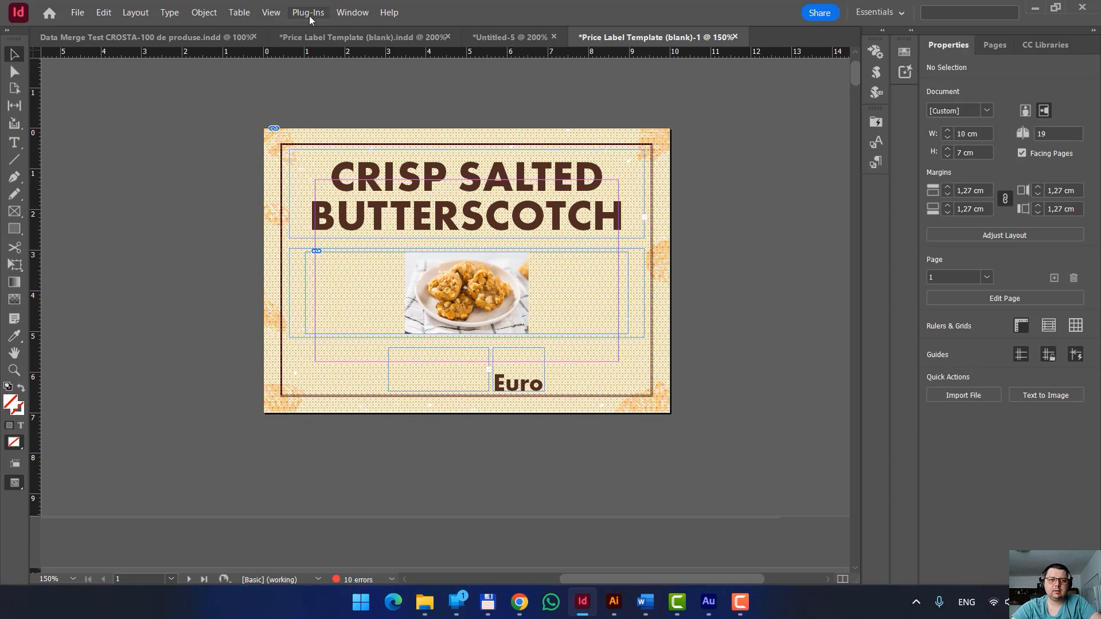
{"action": "right_click", "coordinate": [563, 250]}
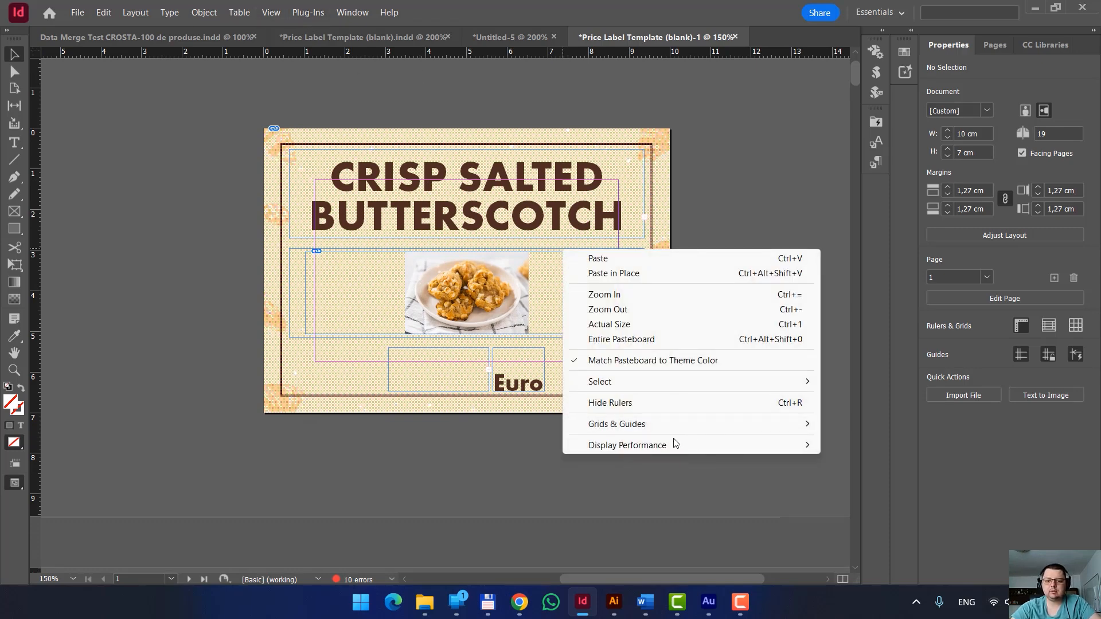
{"action": "mouse_move", "coordinate": [673, 444]}
{"action": "left_click", "coordinate": [849, 475]}
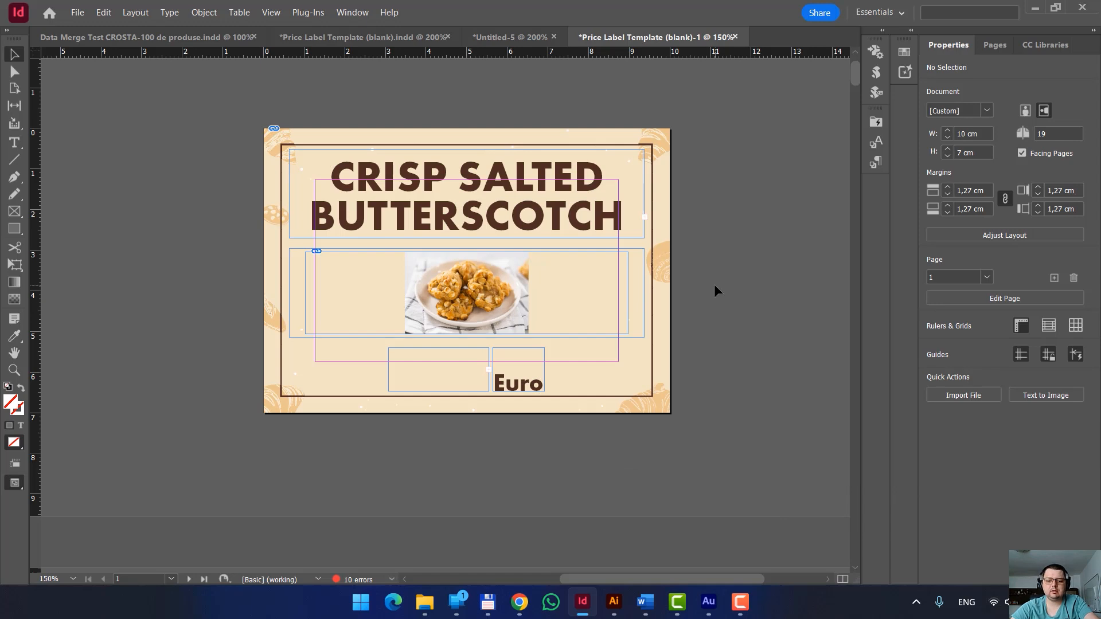
{"action": "scroll", "coordinate": [713, 283], "scroll_direction": "up", "scroll_amount": 1}
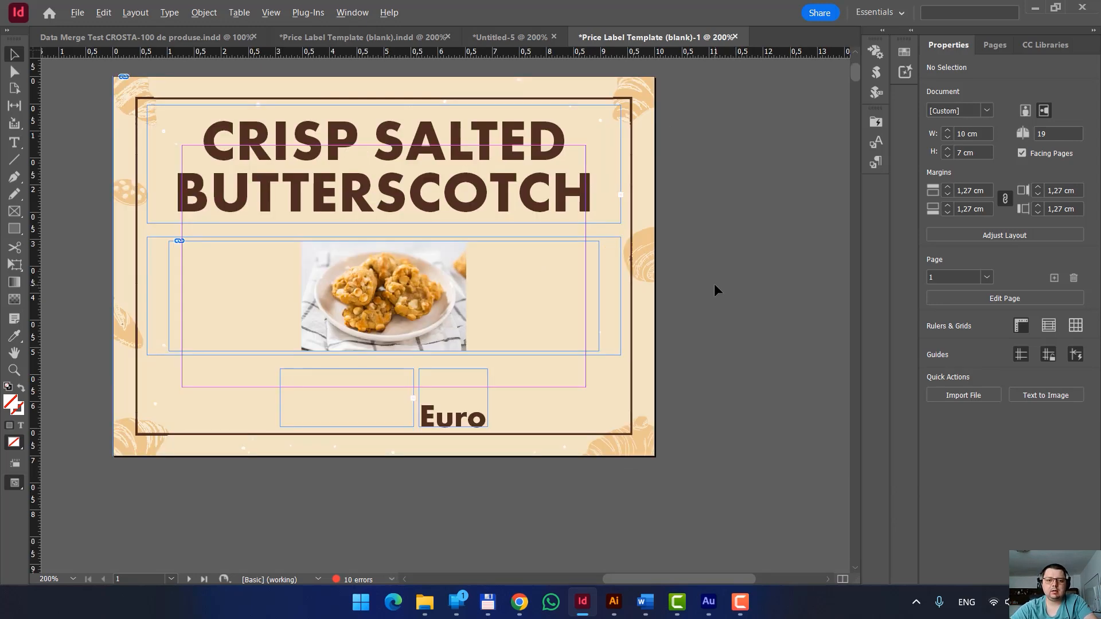
- Ungroup the price and Euro text frames on the Crisp Salted Butterscotch label
{"action": "left_click_drag", "start_coordinate": [713, 283], "coordinate": [783, 276]}
{"action": "left_click", "coordinate": [390, 395]}
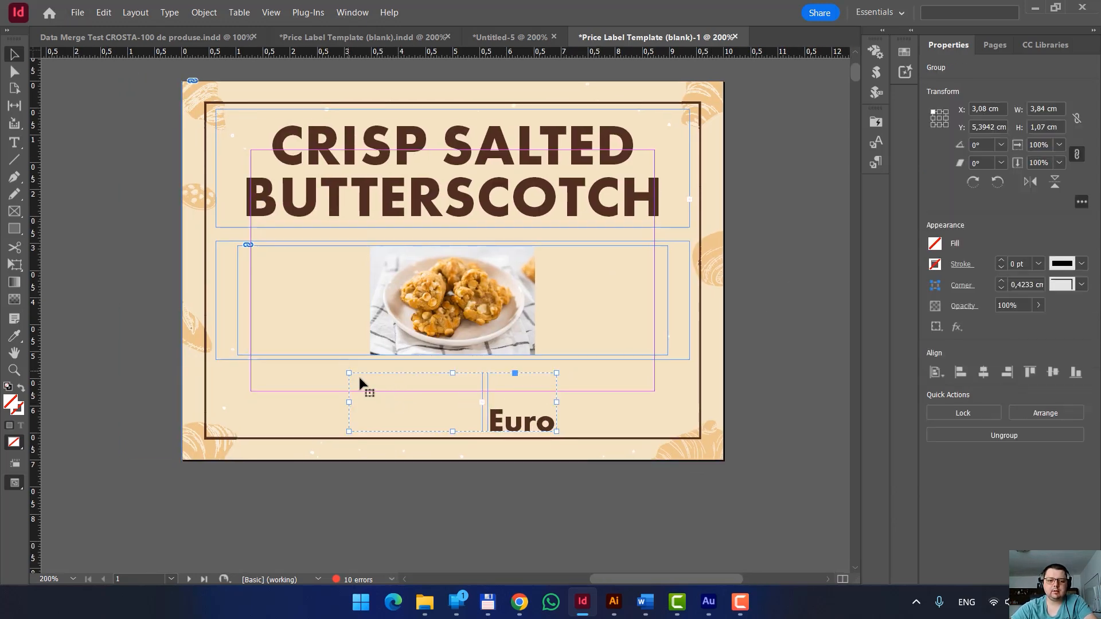
{"action": "left_click_drag", "start_coordinate": [395, 392], "coordinate": [370, 393]}
{"action": "key", "text": "ctrl+z"}
{"action": "right_click", "coordinate": [423, 432]}
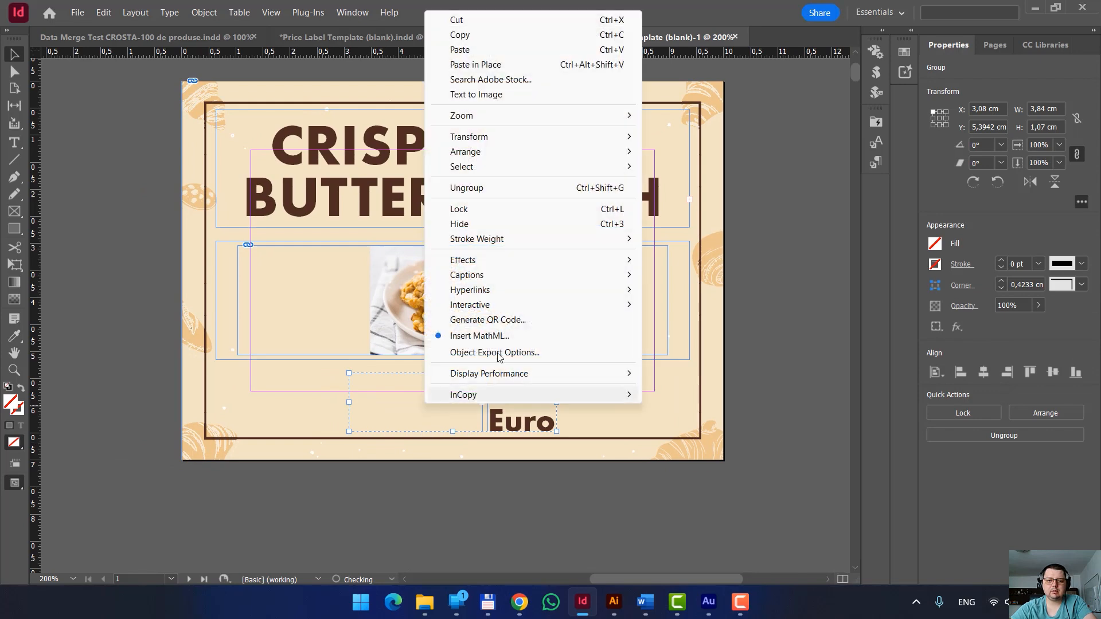
{"action": "left_click", "coordinate": [491, 190]}
- Widen the price text frame on the first label to about 3.75 cm so the price fits, and hide the frame edges
{"action": "left_click", "coordinate": [349, 381]}
{"action": "left_click_drag", "start_coordinate": [349, 373], "coordinate": [280, 324]}
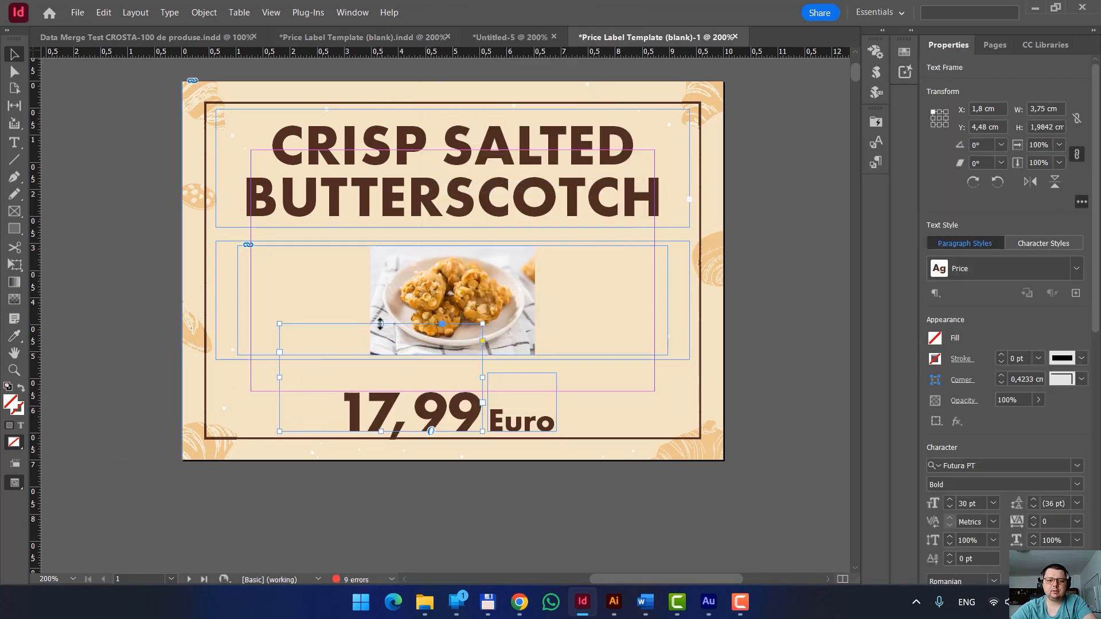
{"action": "left_click_drag", "start_coordinate": [381, 324], "coordinate": [381, 373]}
{"action": "left_click", "coordinate": [772, 470]}
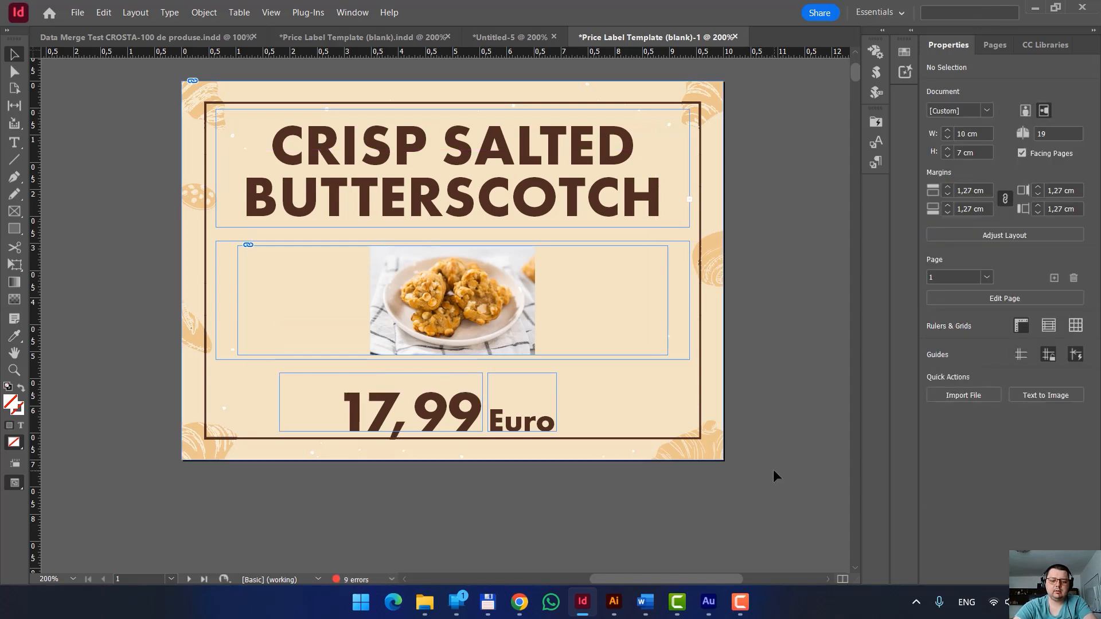
{"action": "key", "text": "w"}
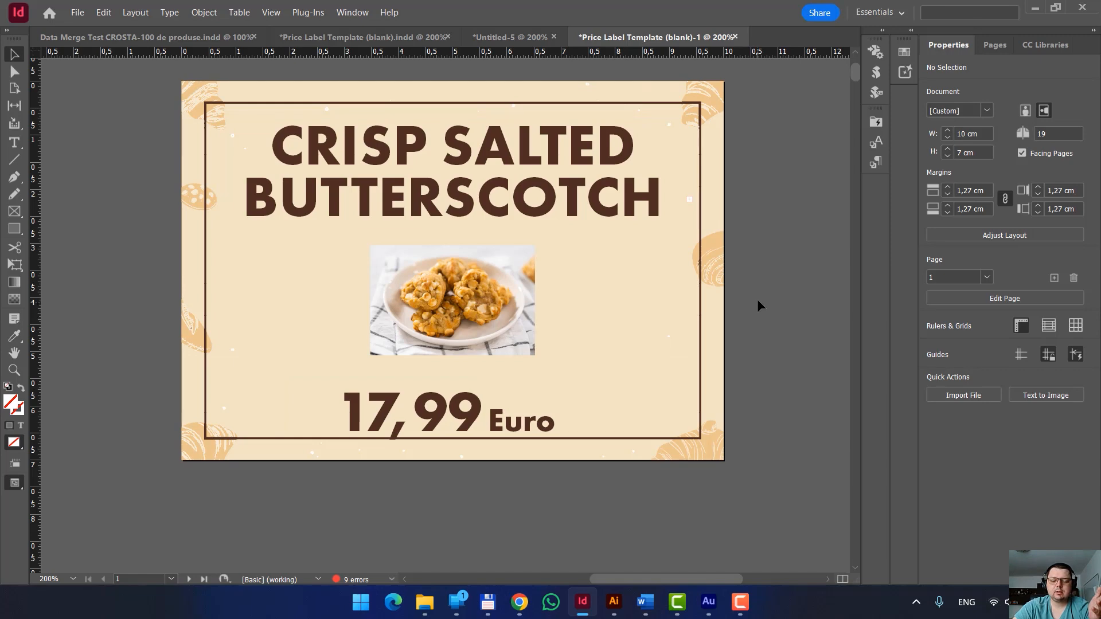
- Examine the merged document's page thumbnails and the labels from page 19 back to page 11 for missing content
{"action": "left_click", "coordinate": [995, 45]}
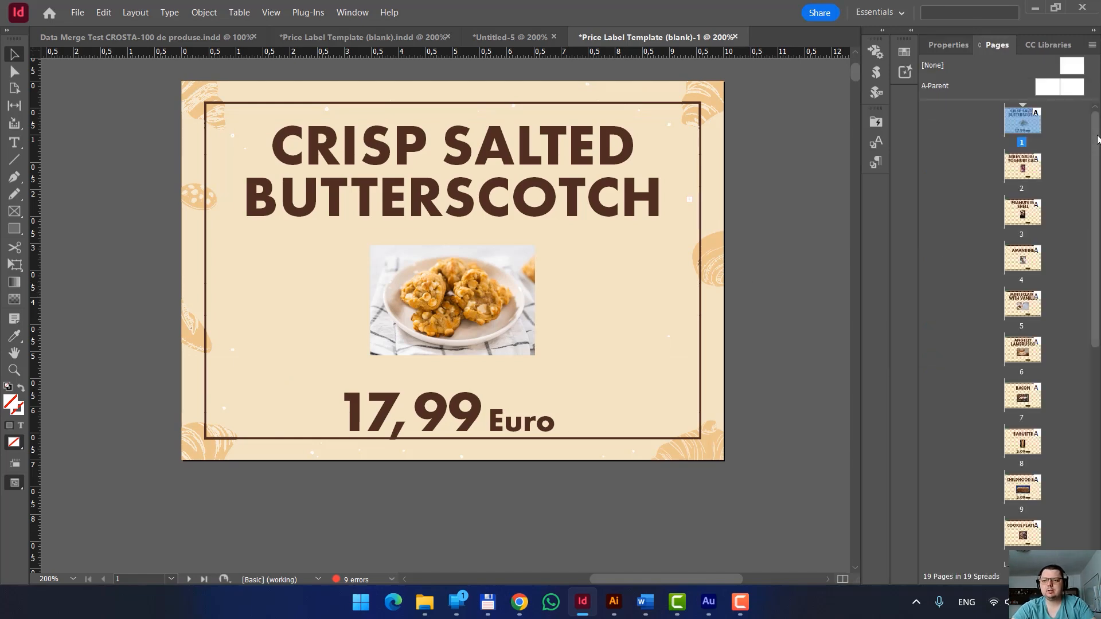
{"action": "scroll", "coordinate": [1081, 533], "scroll_direction": "down", "scroll_amount": 10}
{"action": "double_click", "coordinate": [1021, 541]}
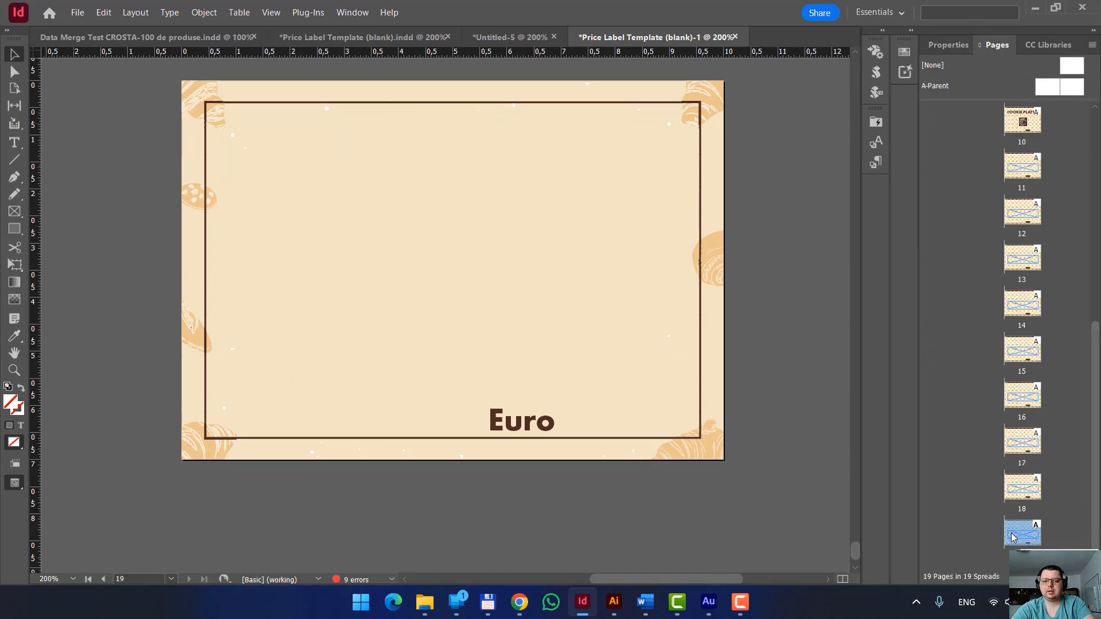
{"action": "scroll", "coordinate": [668, 387], "scroll_direction": "down", "scroll_amount": 3}
{"action": "scroll", "coordinate": [735, 399], "scroll_direction": "up", "scroll_amount": 15}
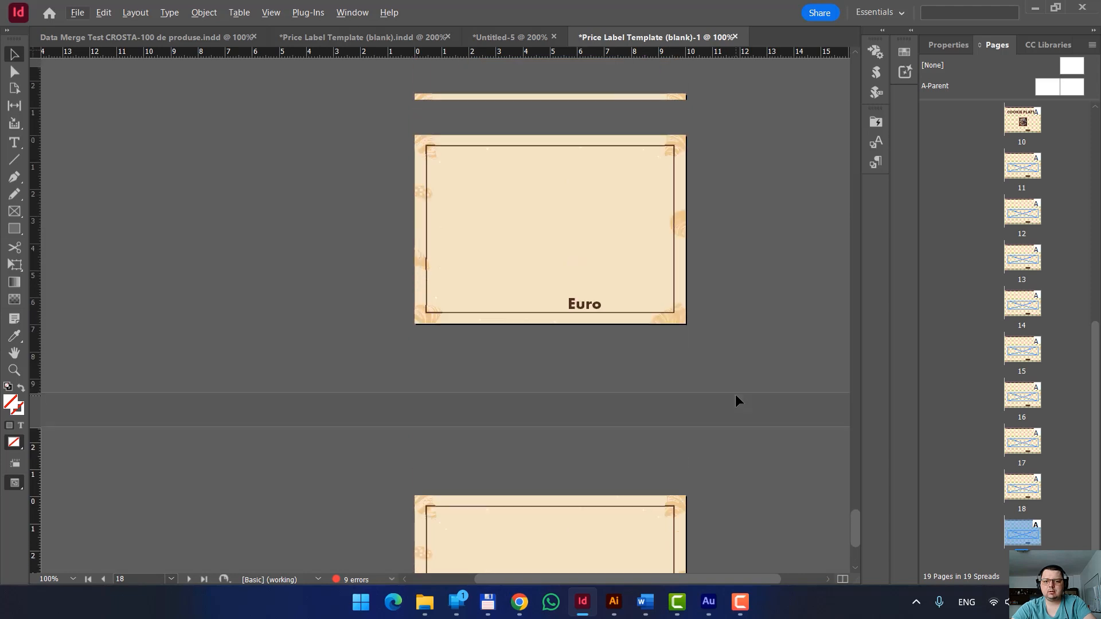
{"action": "scroll", "coordinate": [736, 397], "scroll_direction": "up", "scroll_amount": 6}
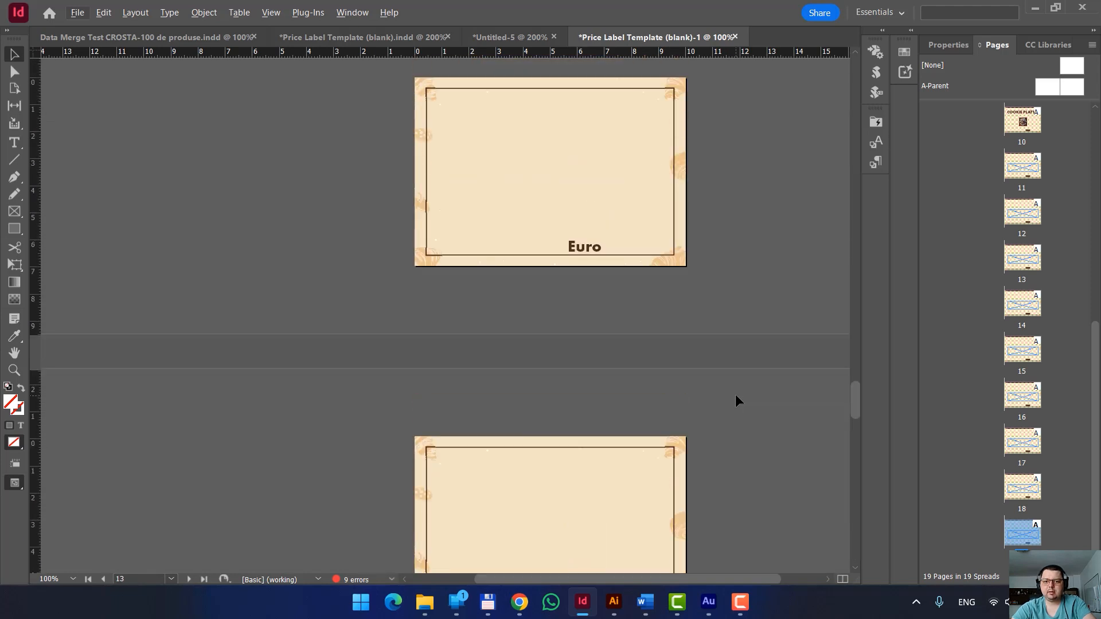
{"action": "scroll", "coordinate": [736, 395], "scroll_direction": "up", "scroll_amount": 1}
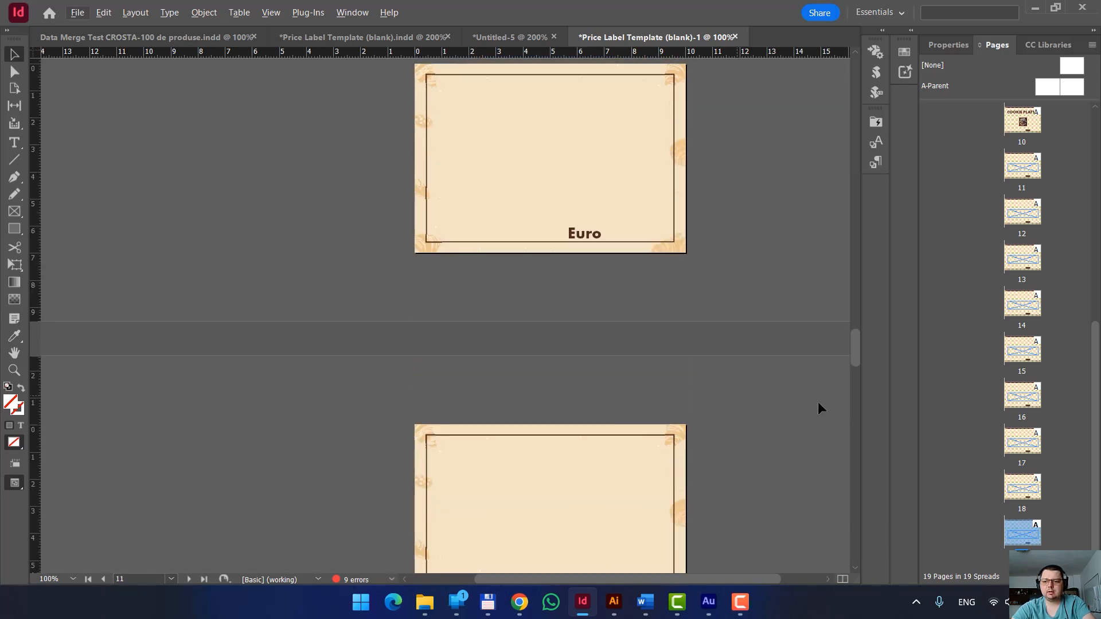
{"action": "left_click_drag", "start_coordinate": [1094, 455], "coordinate": [1099, 228]}
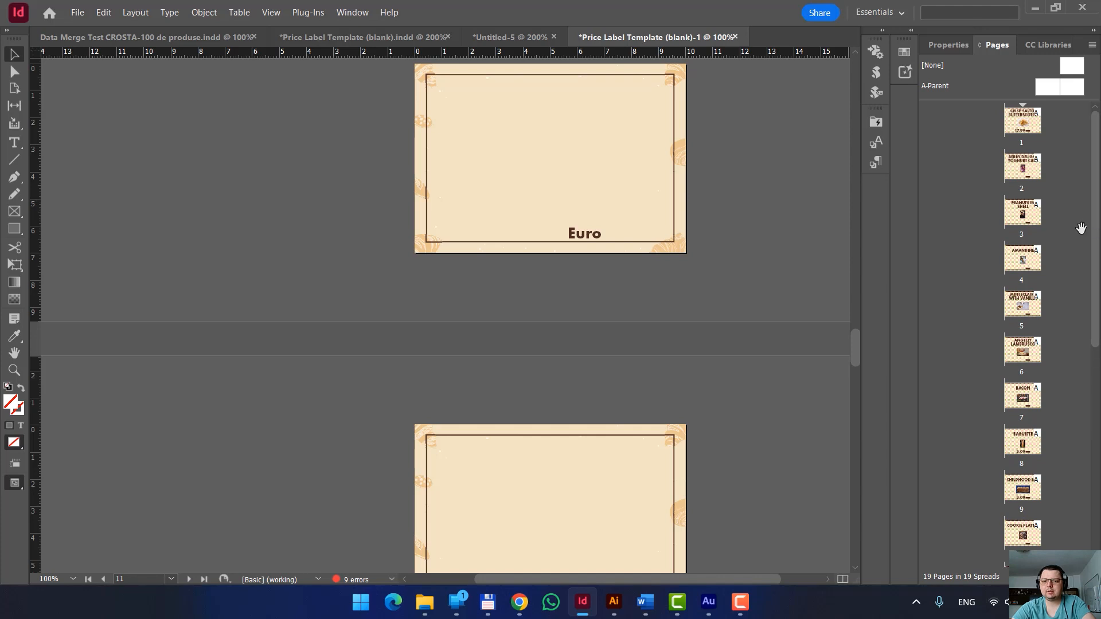
- Examine the product labels from Cookie Platter back to Berry Delight Yoghurt Cake for missing prices
{"action": "scroll", "coordinate": [722, 356], "scroll_direction": "up", "scroll_amount": 6}
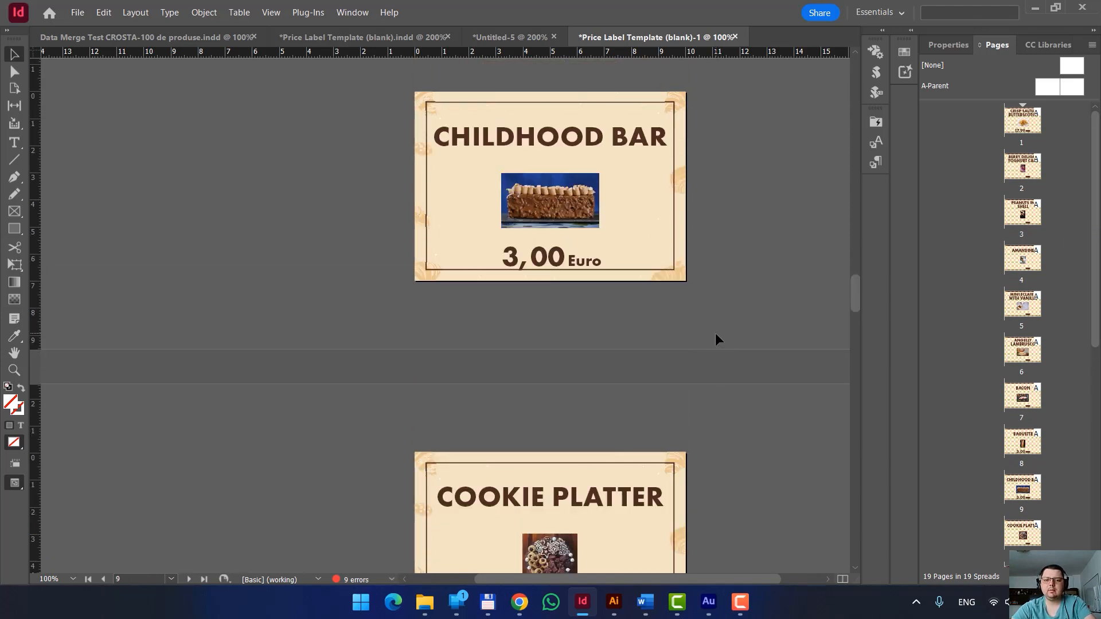
{"action": "scroll", "coordinate": [714, 338], "scroll_direction": "up", "scroll_amount": 2}
{"action": "scroll", "coordinate": [733, 360], "scroll_direction": "up", "scroll_amount": 1}
{"action": "scroll", "coordinate": [732, 361], "scroll_direction": "up", "scroll_amount": 3}
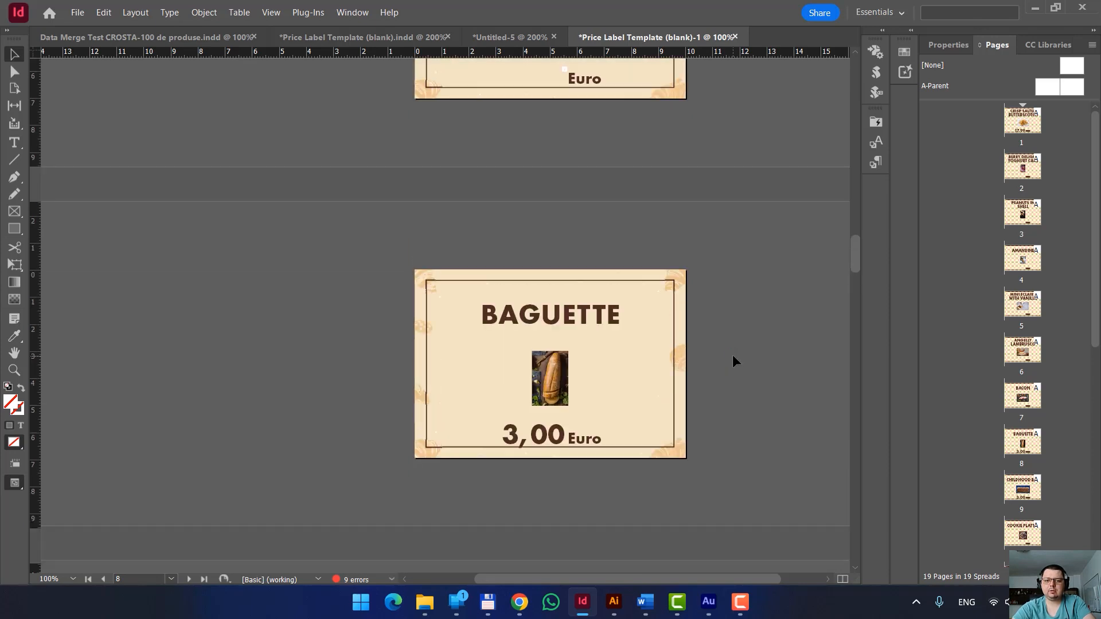
{"action": "scroll", "coordinate": [736, 356], "scroll_direction": "up", "scroll_amount": 6}
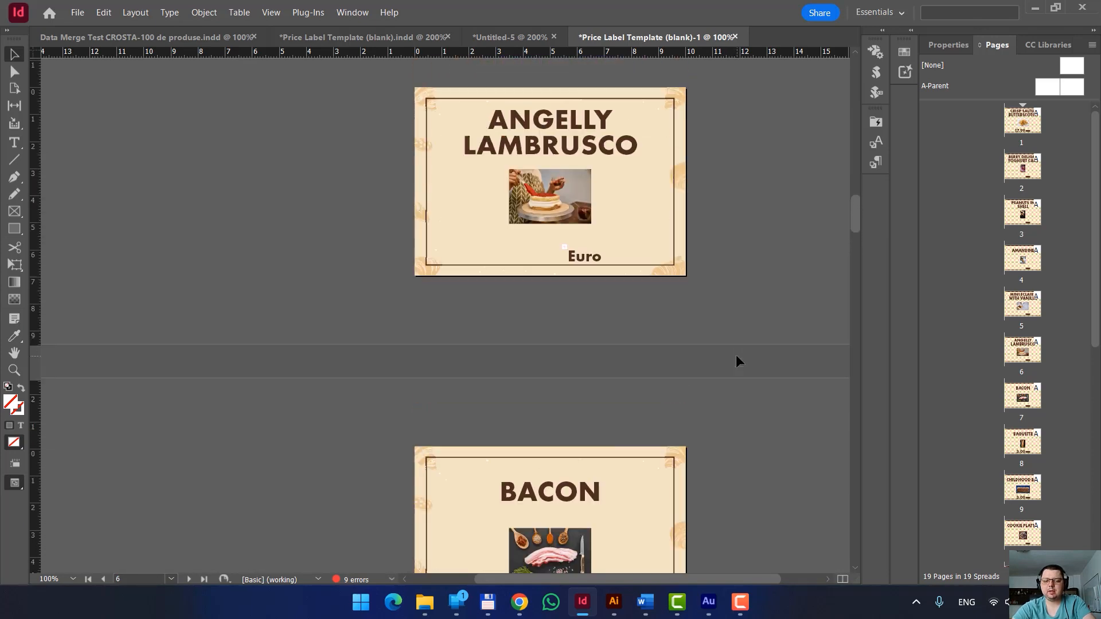
{"action": "scroll", "coordinate": [794, 321], "scroll_direction": "up", "scroll_amount": 6}
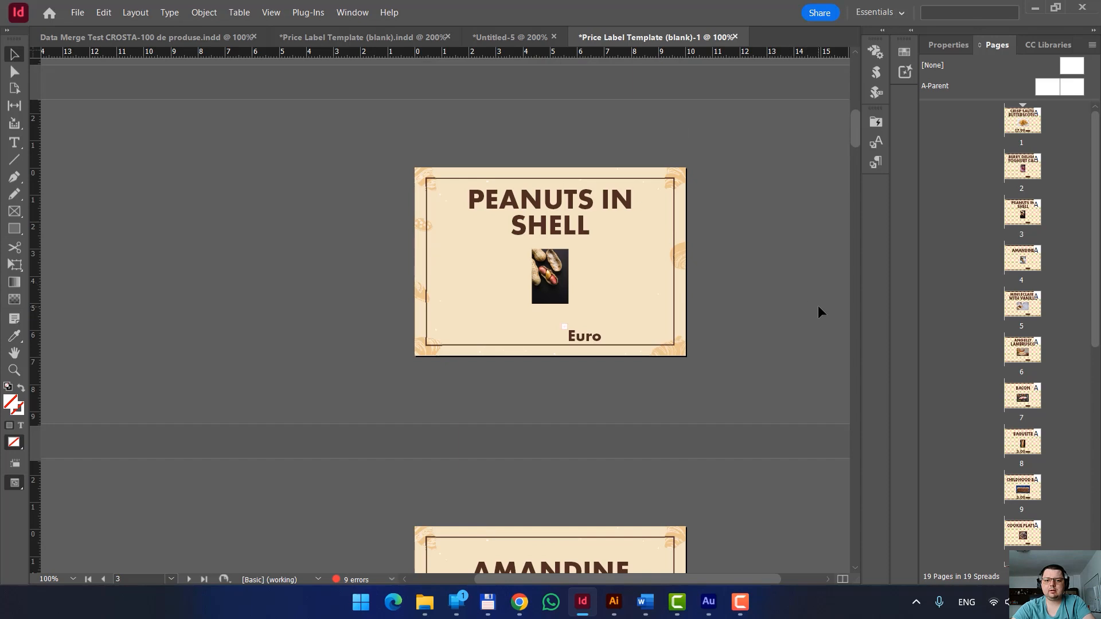
{"action": "scroll", "coordinate": [816, 305], "scroll_direction": "up", "scroll_amount": 4}
{"action": "scroll", "coordinate": [797, 298], "scroll_direction": "down", "scroll_amount": 3}
{"action": "scroll", "coordinate": [779, 290], "scroll_direction": "up", "scroll_amount": 1}
{"action": "scroll", "coordinate": [780, 290], "scroll_direction": "up", "scroll_amount": 2}
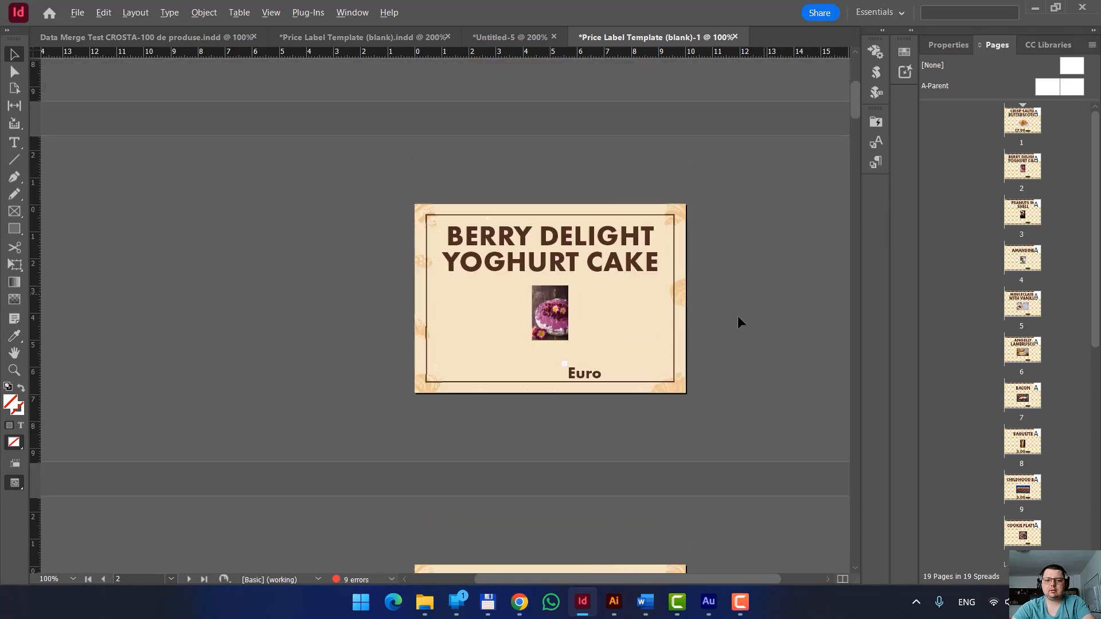
- Enlarge the price text frame on the Berry Delight Yoghurt Cake label up and outward so the full price fits
{"action": "scroll", "coordinate": [737, 315], "scroll_direction": "up", "scroll_amount": 1, "text": "alt"}
{"action": "left_click", "coordinate": [452, 335]}
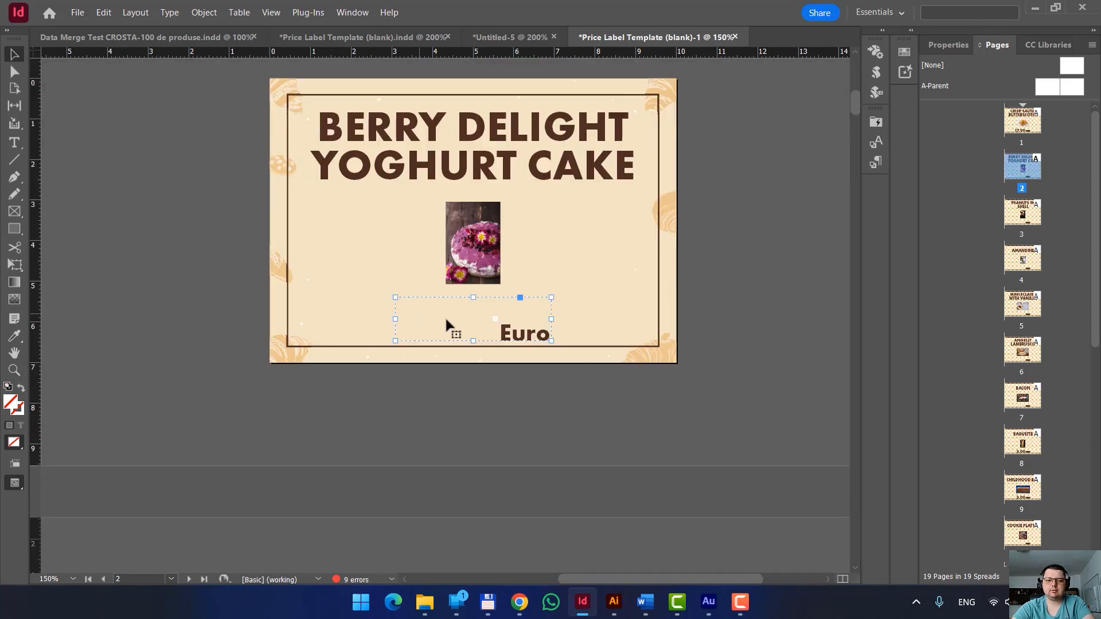
{"action": "left_click_drag", "start_coordinate": [395, 298], "coordinate": [356, 270]}
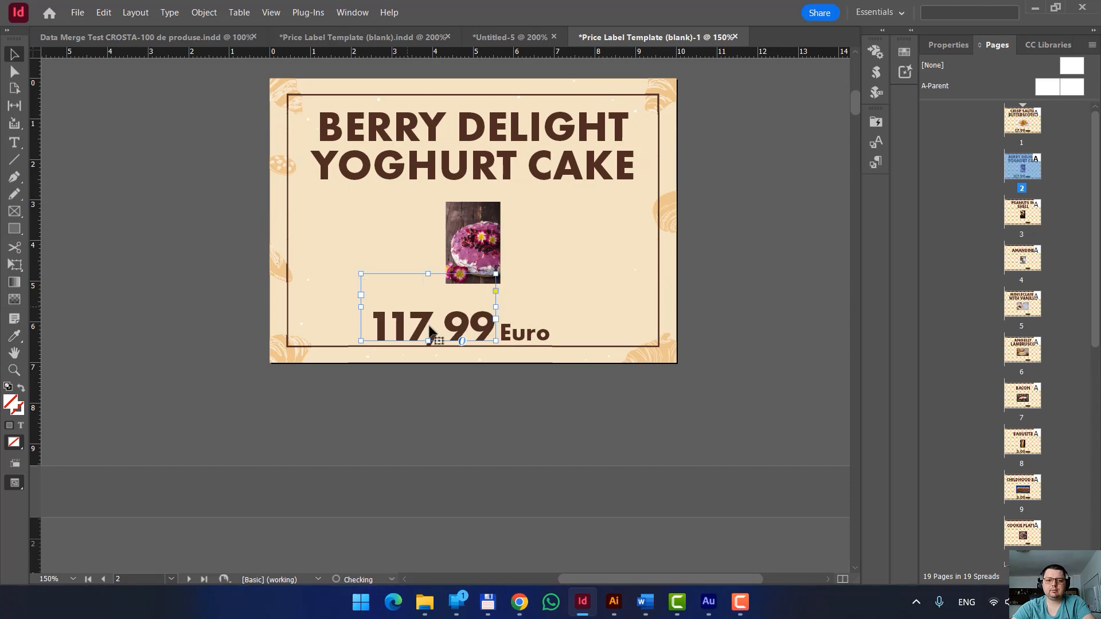
{"action": "left_click", "coordinate": [525, 400]}
{"action": "scroll", "coordinate": [522, 396], "scroll_direction": "down", "scroll_amount": 1, "text": "alt"}
{"action": "scroll", "coordinate": [523, 396], "scroll_direction": "down", "scroll_amount": 2}
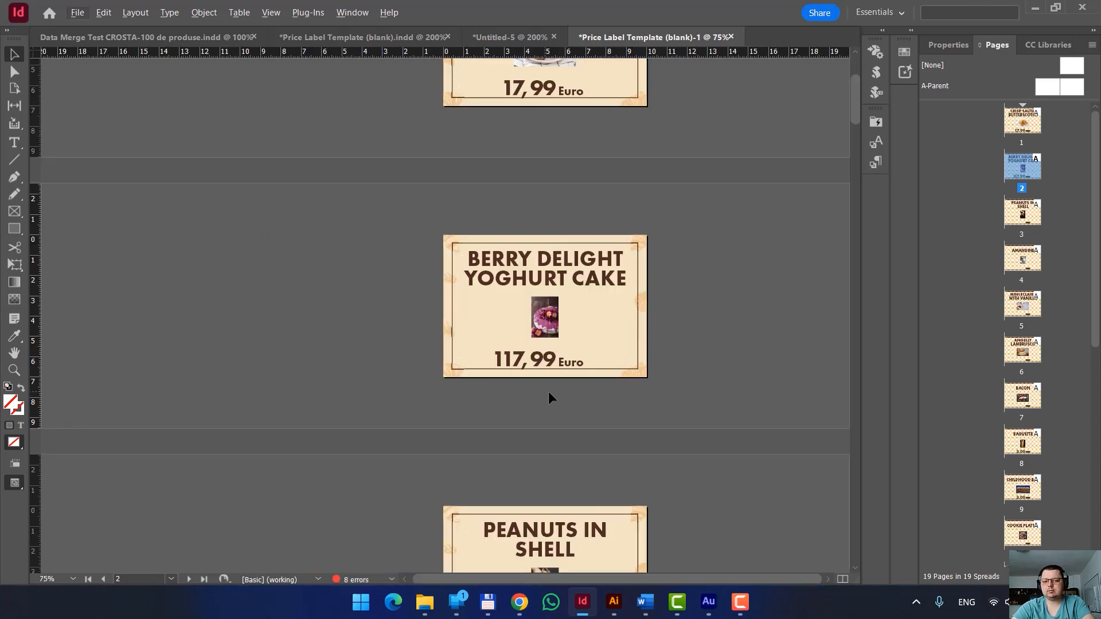
- Shrink the price text frame on the Crisp Salted Butterscotch label slightly in width and height to make its text overset again
{"action": "scroll", "coordinate": [548, 391], "scroll_direction": "up", "scroll_amount": 1, "text": "alt"}
{"action": "left_click_drag", "start_coordinate": [605, 268], "coordinate": [586, 54]}
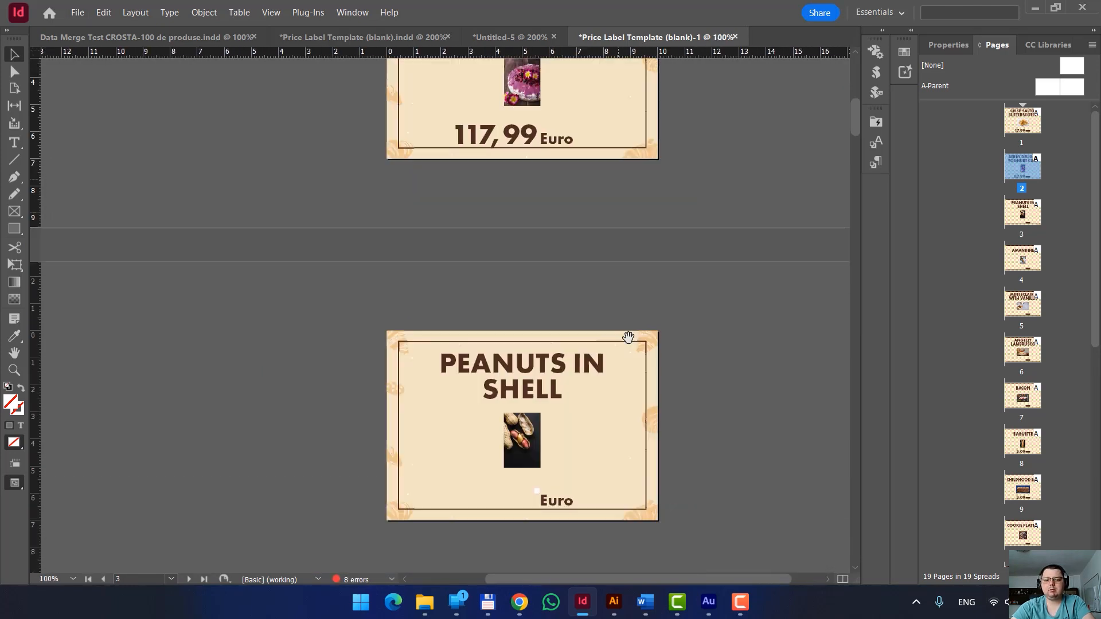
{"action": "left_click_drag", "start_coordinate": [629, 338], "coordinate": [641, 226]}
{"action": "scroll", "coordinate": [628, 247], "scroll_direction": "down", "scroll_amount": 2, "text": "alt"}
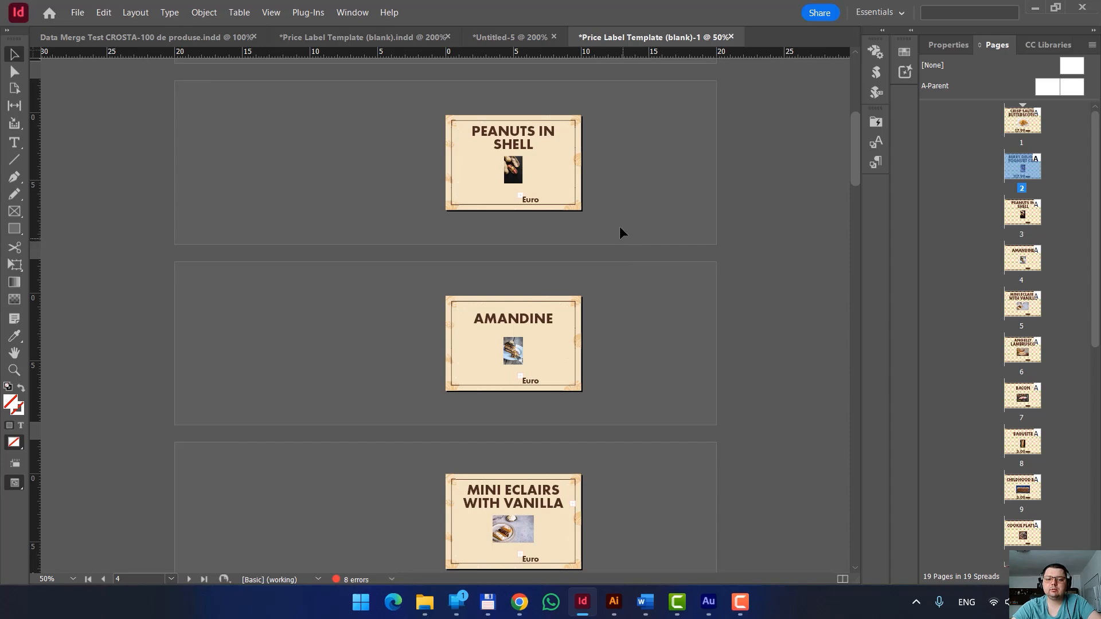
{"action": "scroll", "coordinate": [630, 251], "scroll_direction": "up", "scroll_amount": 6}
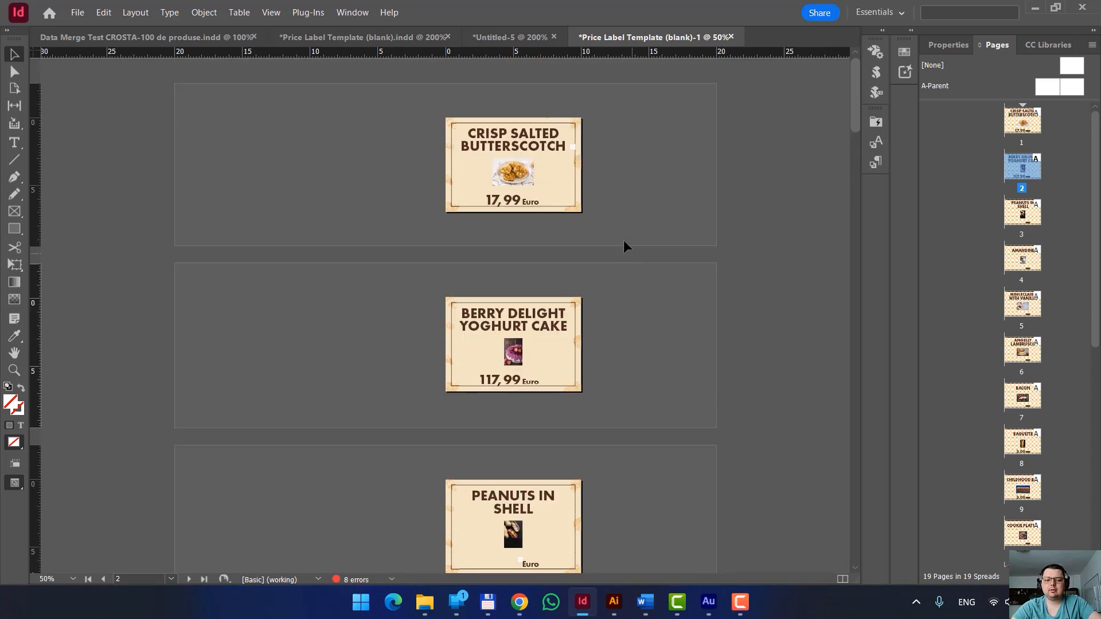
{"action": "scroll", "coordinate": [572, 121], "scroll_direction": "up", "scroll_amount": 2, "text": "alt"}
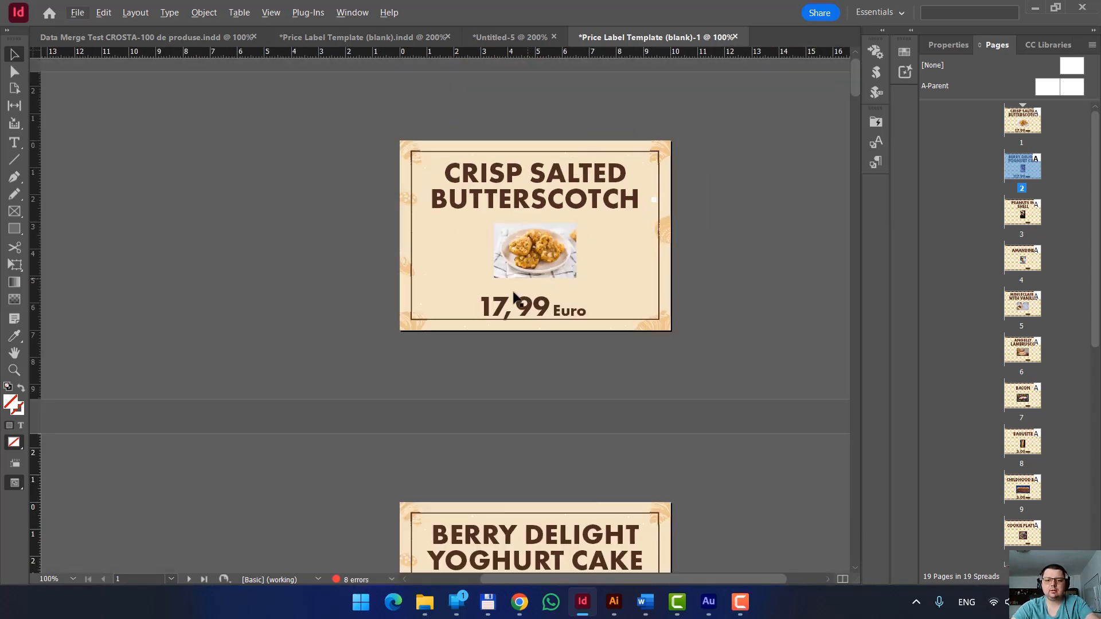
{"action": "left_click", "coordinate": [501, 304]}
{"action": "left_click_drag", "start_coordinate": [448, 285], "coordinate": [455, 299]}
{"action": "left_click", "coordinate": [765, 264]}
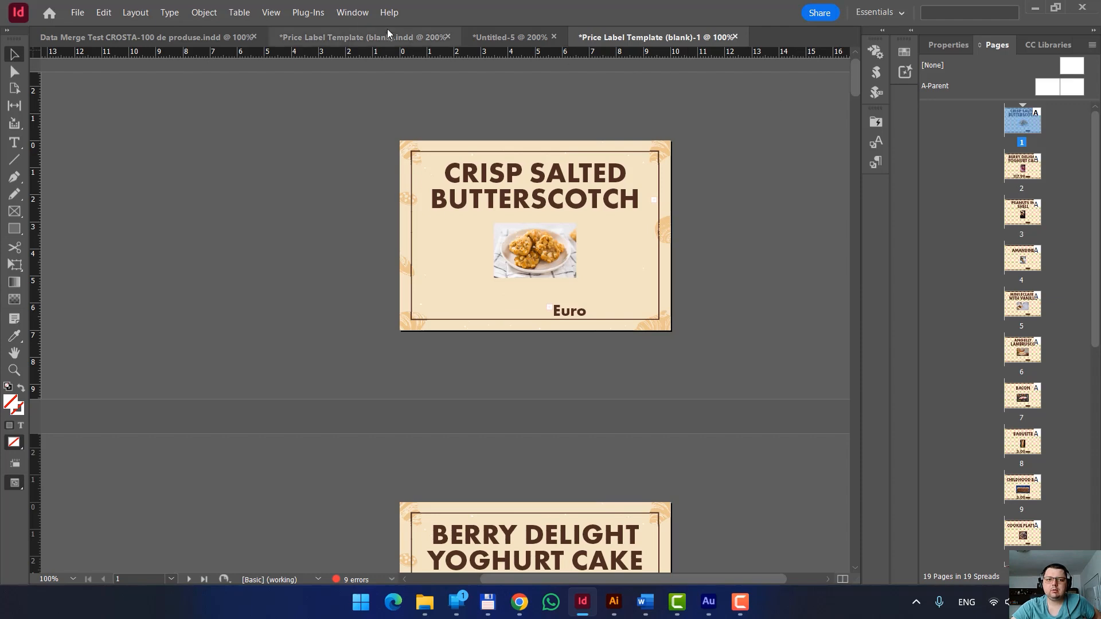
- Display the available scripts and run TextFrame Fitter V1 (PREMIUM).jsxbin, keeping its options window clear of the label
{"action": "left_click", "coordinate": [352, 12]}
{"action": "mouse_move", "coordinate": [499, 467]}
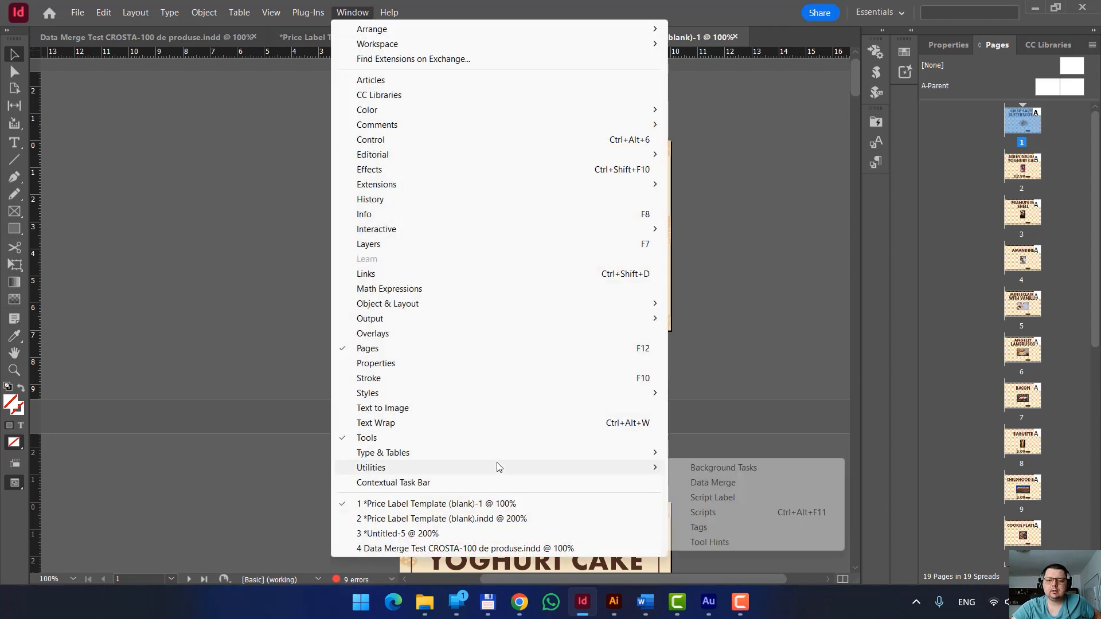
{"action": "left_click", "coordinate": [703, 512]}
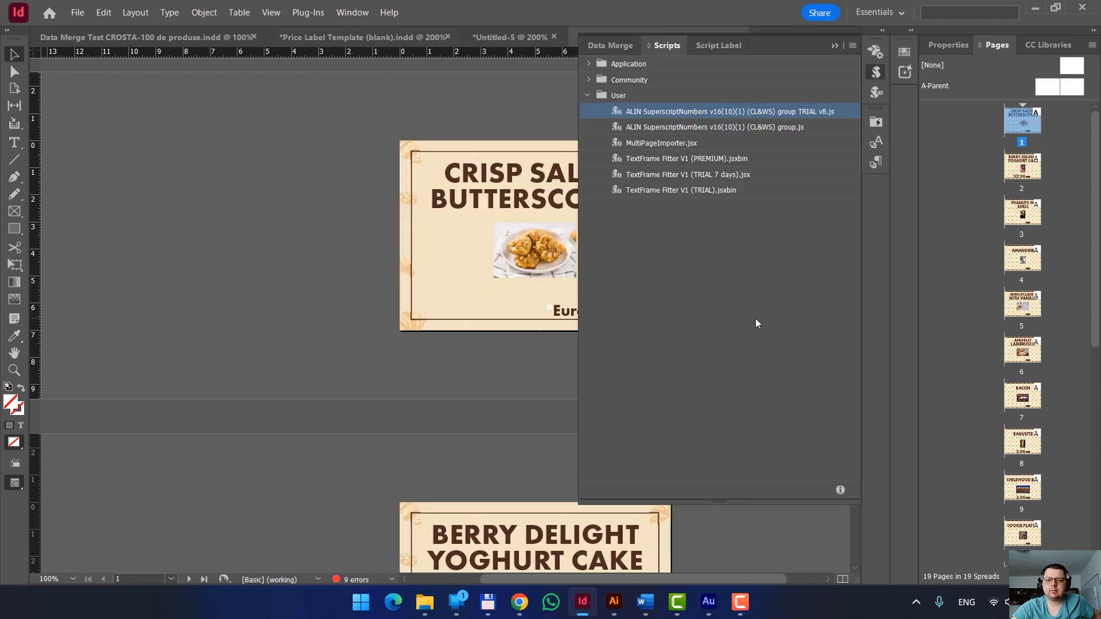
{"action": "scroll", "coordinate": [432, 212], "scroll_direction": "right", "scroll_amount": 3}
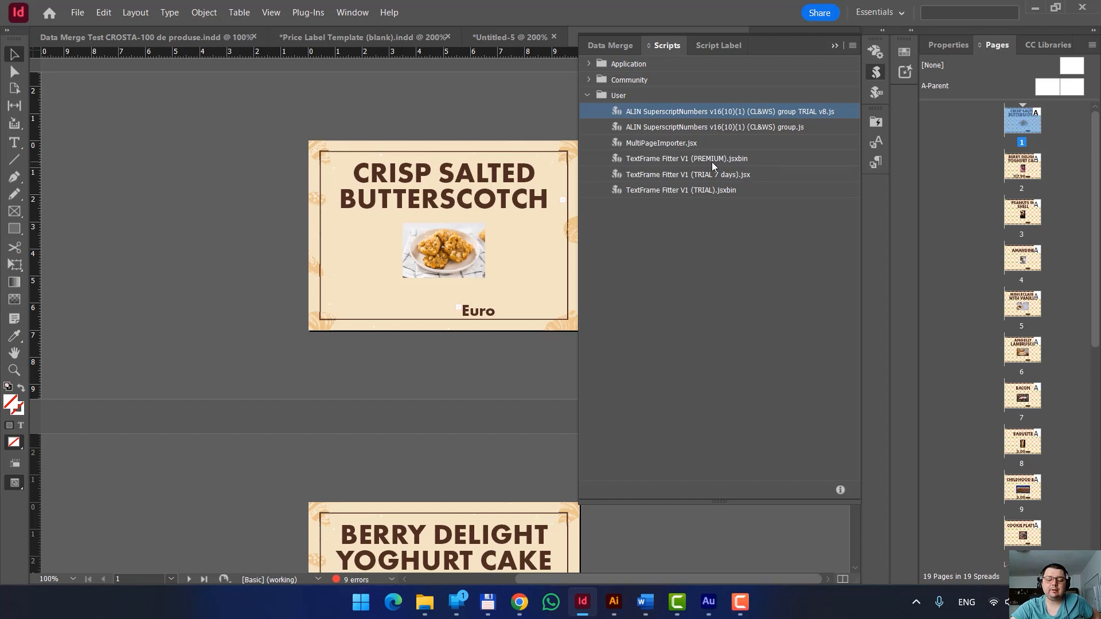
{"action": "double_click", "coordinate": [738, 160]}
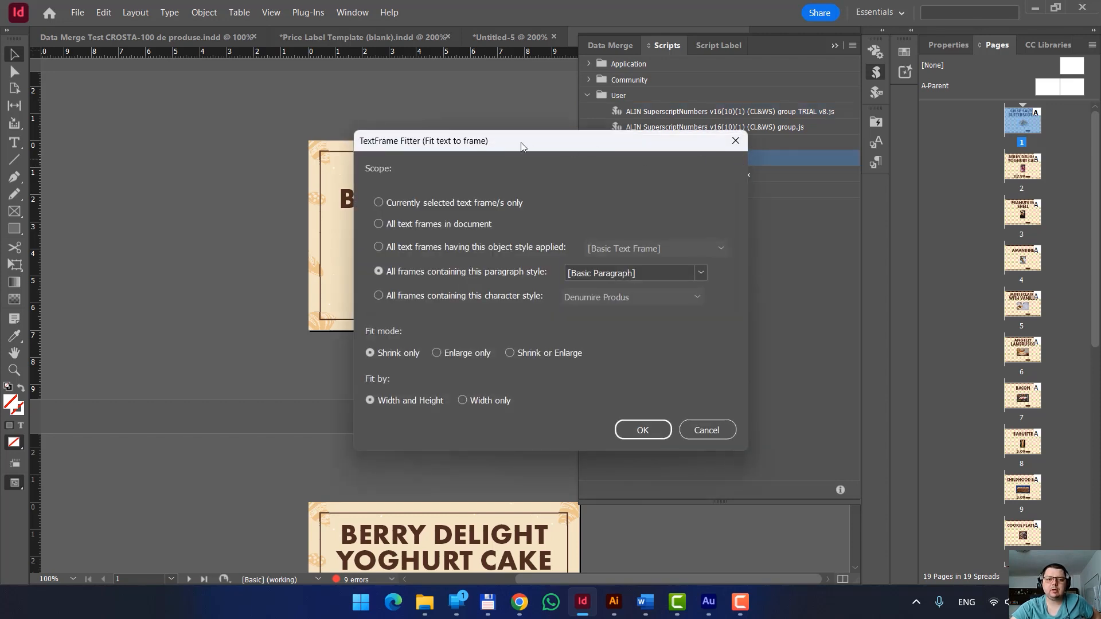
{"action": "left_click_drag", "start_coordinate": [497, 144], "coordinate": [704, 91]}
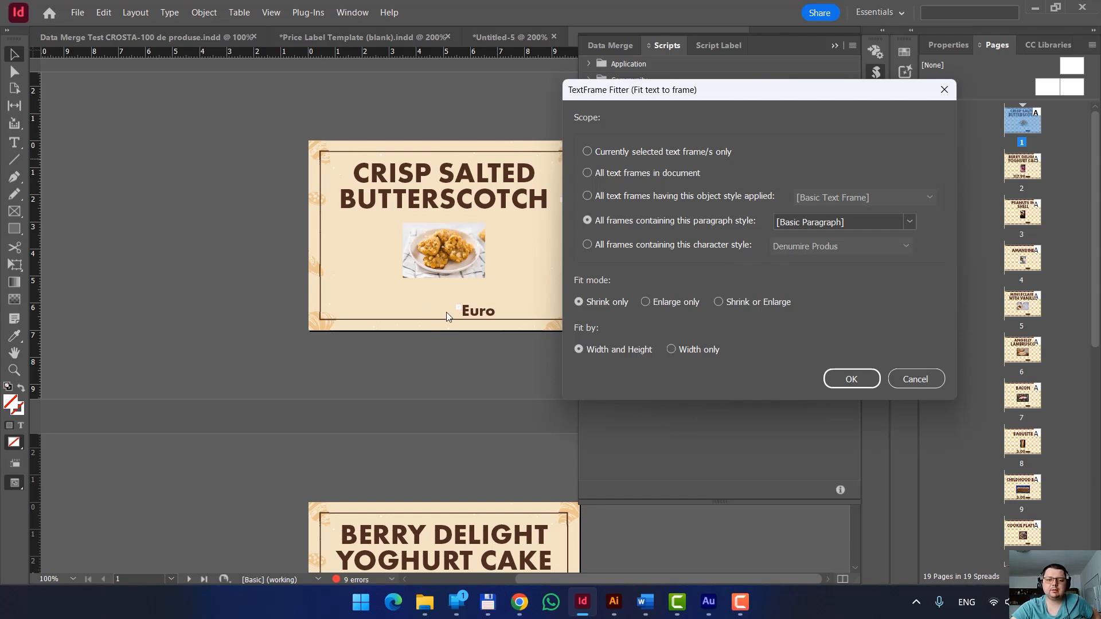
- Fit the text of all text frames in the document, using Shrink only and fitting by Width and Height
{"action": "left_click", "coordinate": [647, 174]}
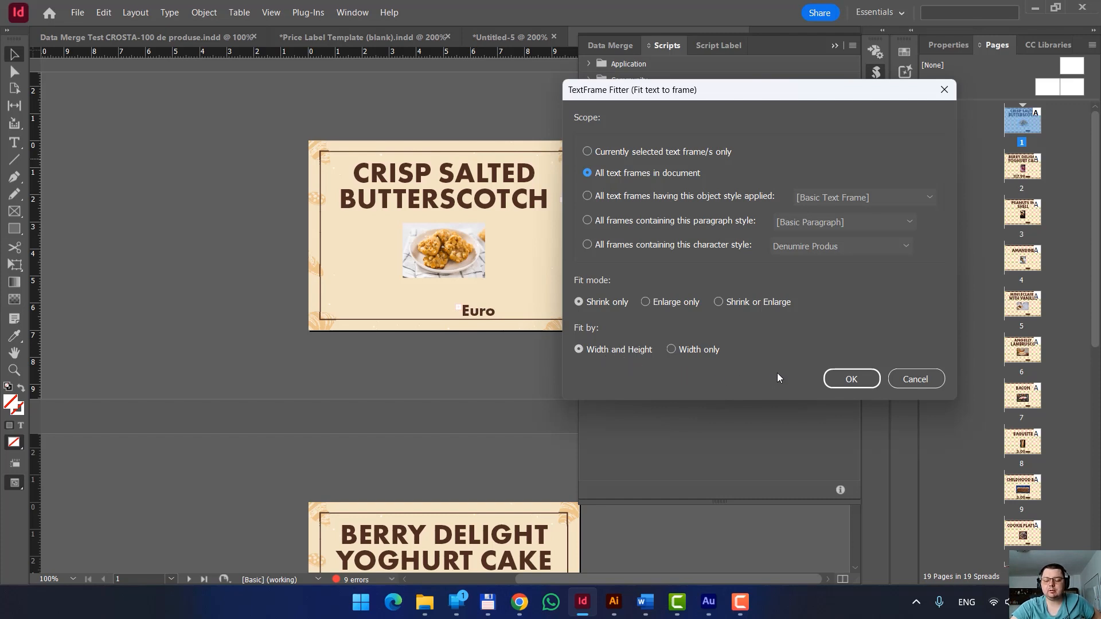
{"action": "left_click", "coordinate": [836, 380]}
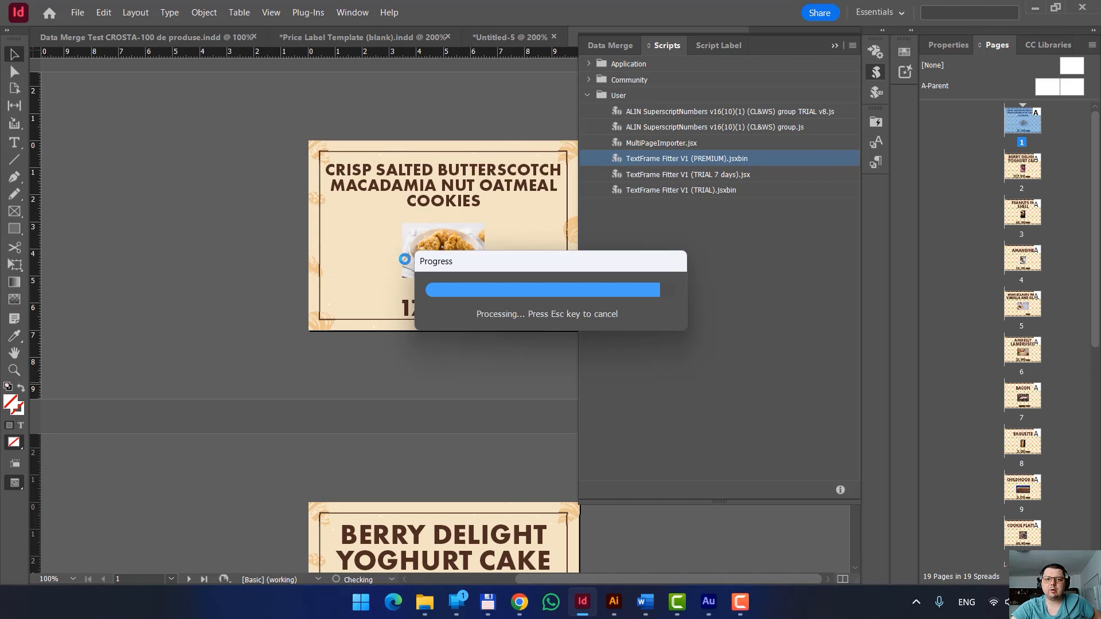
{"action": "left_click", "coordinate": [625, 352]}
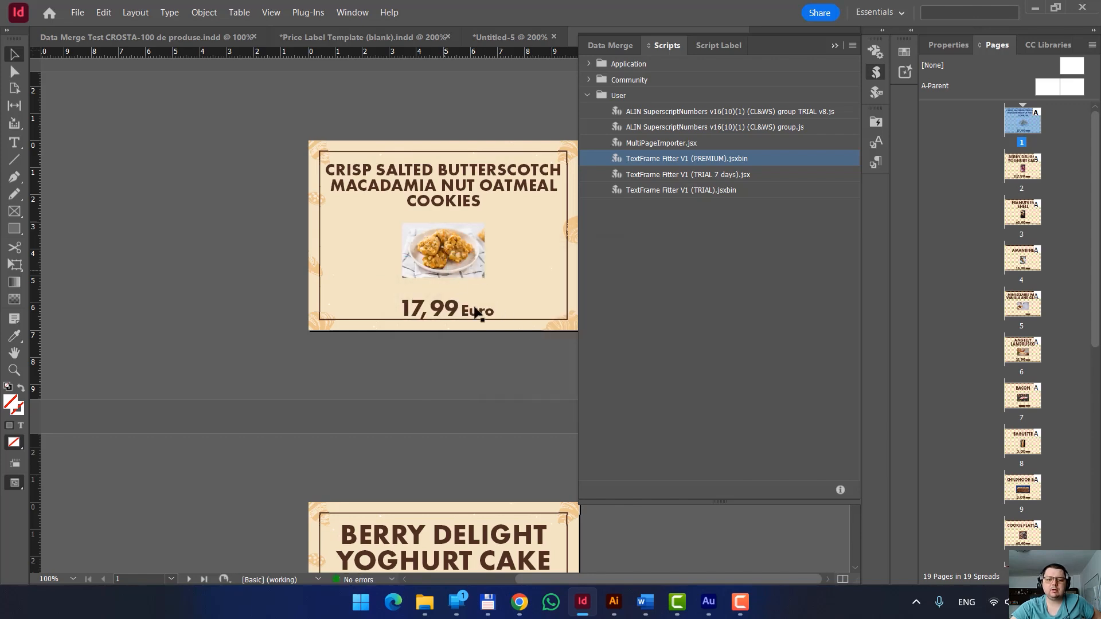
- Examine the fitted names and prices on the first six labels and select the first label's price frame for inspection
{"action": "scroll", "coordinate": [475, 312], "scroll_direction": "down", "scroll_amount": 12}
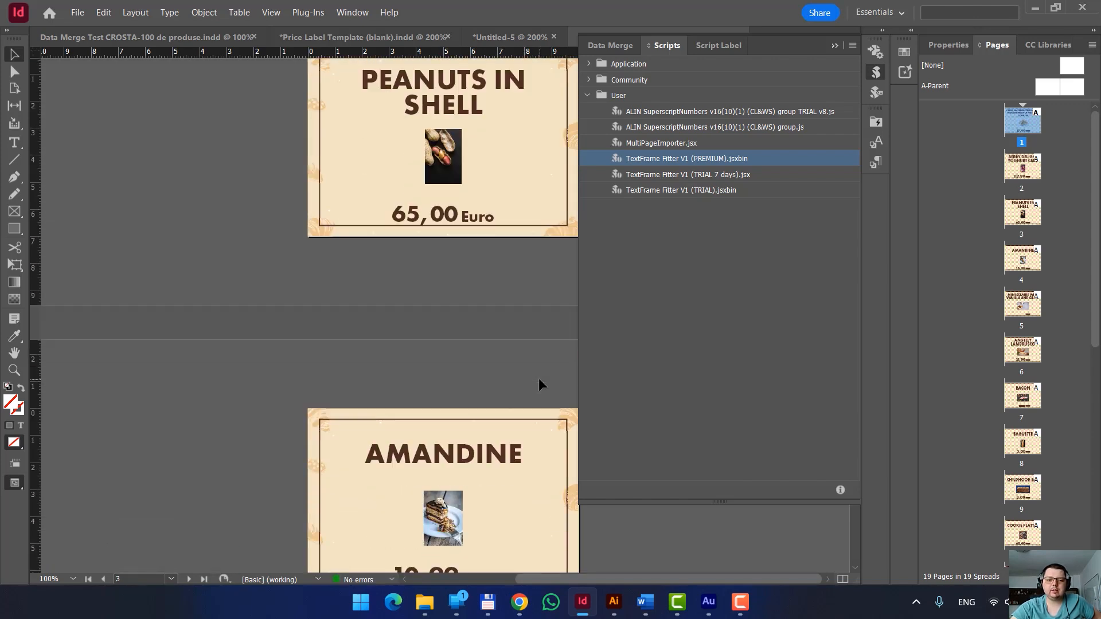
{"action": "scroll", "coordinate": [538, 383], "scroll_direction": "down", "scroll_amount": 12}
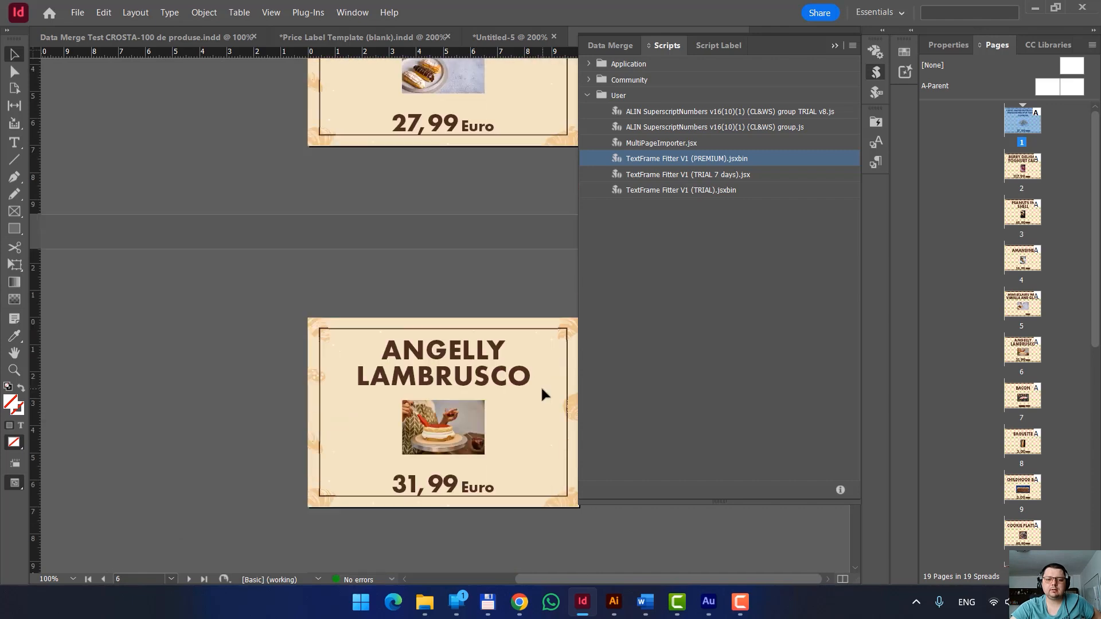
{"action": "scroll", "coordinate": [541, 385], "scroll_direction": "up", "scroll_amount": 20}
{"action": "scroll", "coordinate": [496, 310], "scroll_direction": "up", "scroll_amount": 1}
{"action": "left_click_drag", "start_coordinate": [492, 302], "coordinate": [447, 301]}
{"action": "scroll", "coordinate": [423, 321], "scroll_direction": "up", "scroll_amount": 1}
{"action": "left_click", "coordinate": [371, 321]}
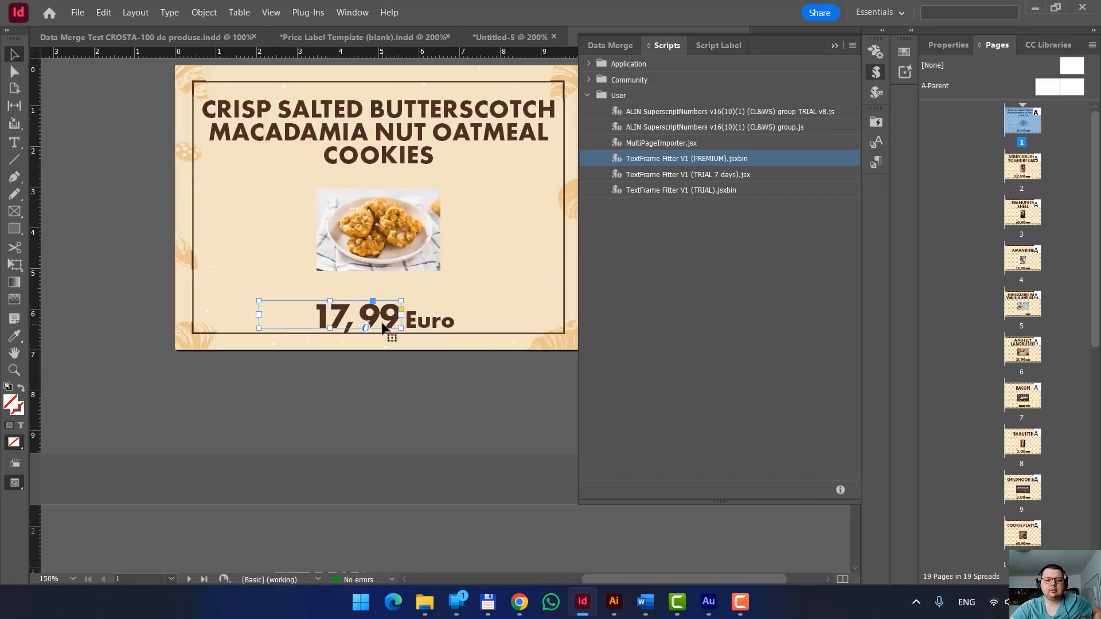
- Run ALIN SuperscriptNumbers v16(10)(1) (CL&WS) group.js on the entire document, superscripting numbers after the decimal and removing all decimal separators
{"action": "double_click", "coordinate": [381, 326]}
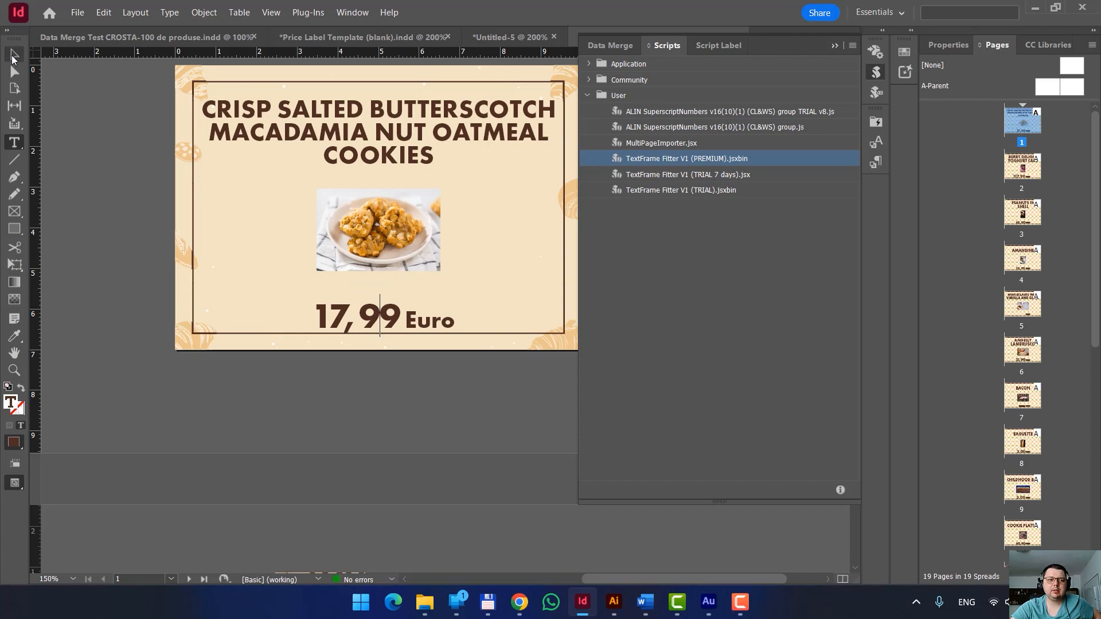
{"action": "left_click", "coordinate": [12, 55]}
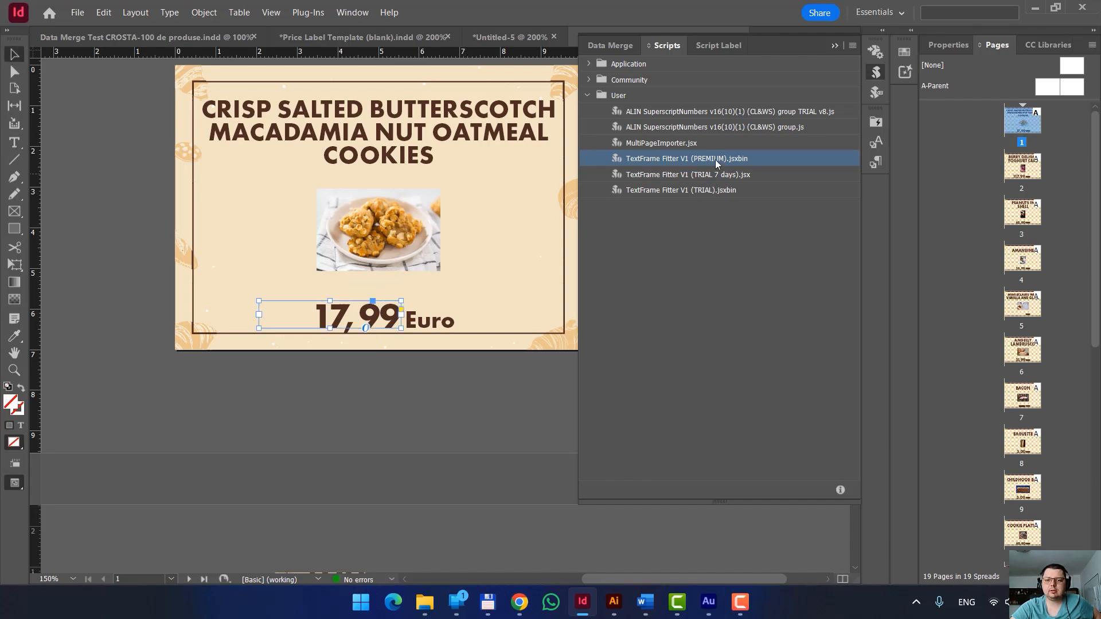
{"action": "double_click", "coordinate": [752, 131]}
{"action": "left_click_drag", "start_coordinate": [489, 107], "coordinate": [618, 66]}
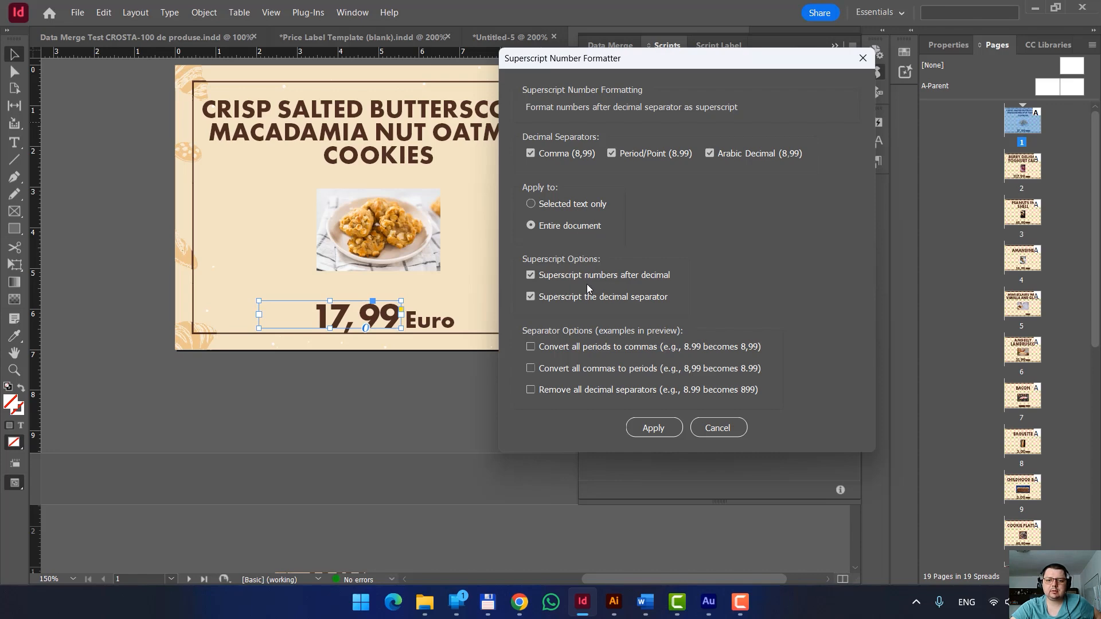
{"action": "left_click", "coordinate": [559, 390]}
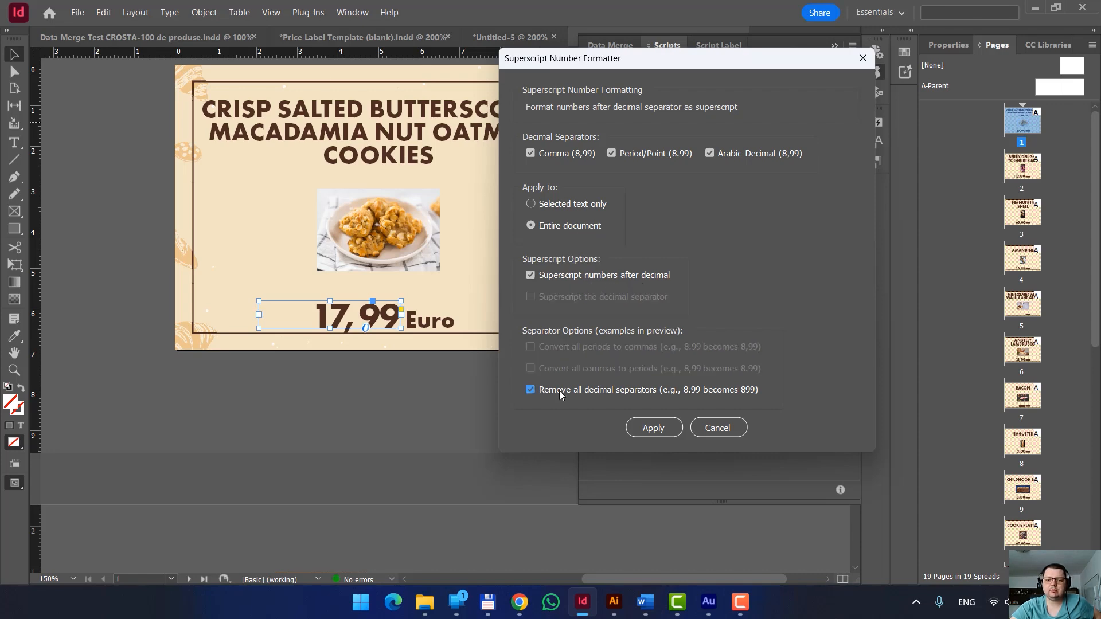
{"action": "left_click", "coordinate": [641, 431]}
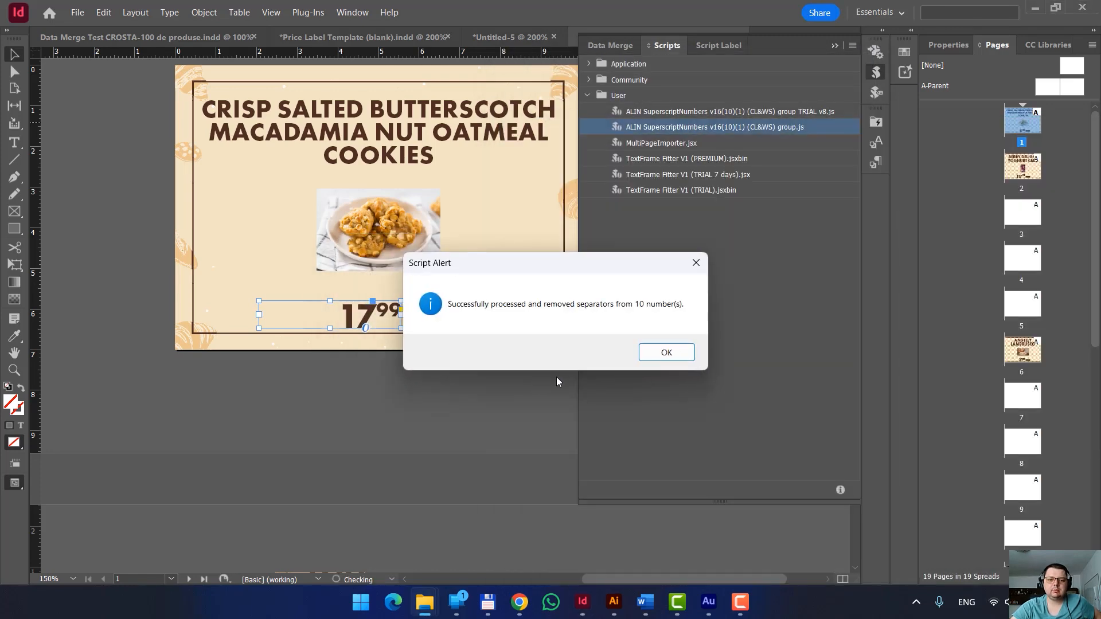
{"action": "left_click", "coordinate": [679, 351]}
- Examine the superscripted prices on the first four labels and return to the first label
{"action": "left_click", "coordinate": [385, 347]}
{"action": "scroll", "coordinate": [405, 344], "scroll_direction": "down", "scroll_amount": 6}
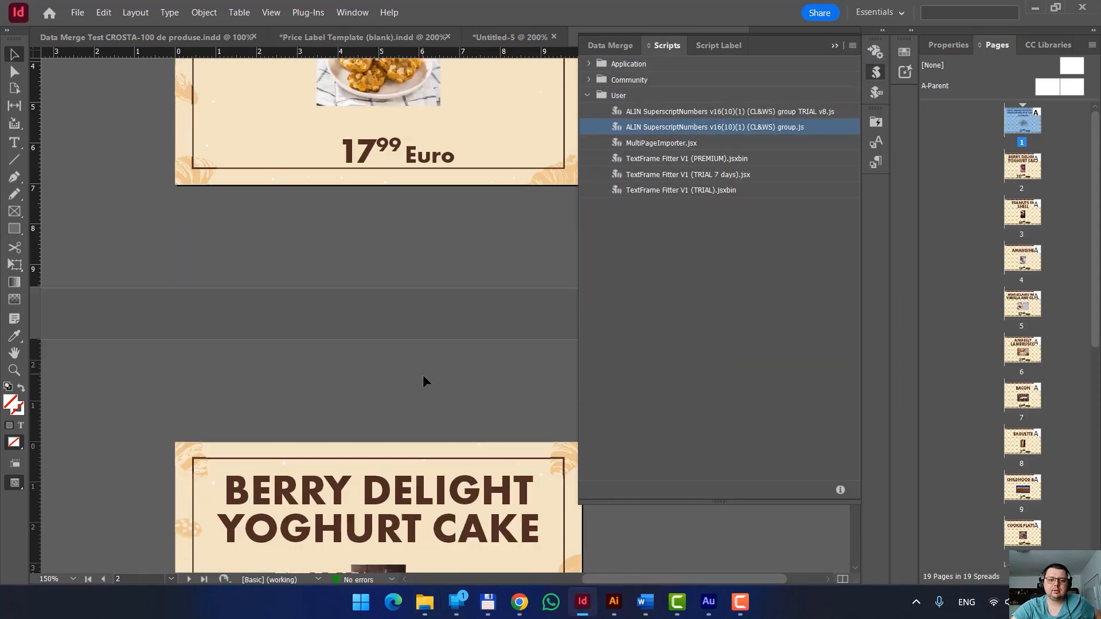
{"action": "scroll", "coordinate": [417, 404], "scroll_direction": "down", "scroll_amount": 10}
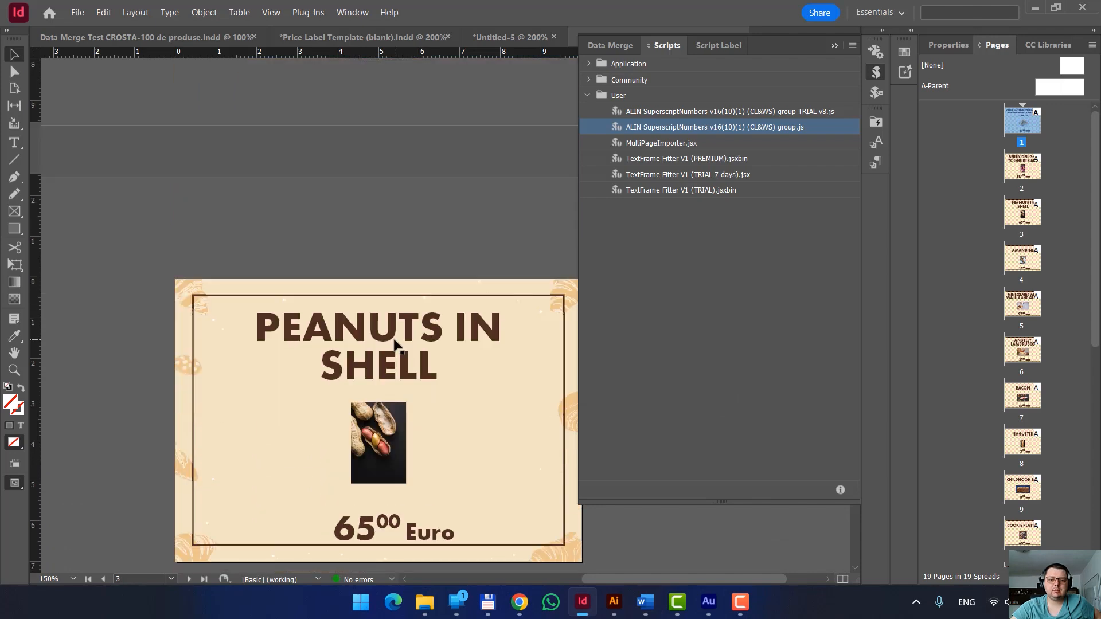
{"action": "scroll", "coordinate": [378, 344], "scroll_direction": "down", "scroll_amount": 8}
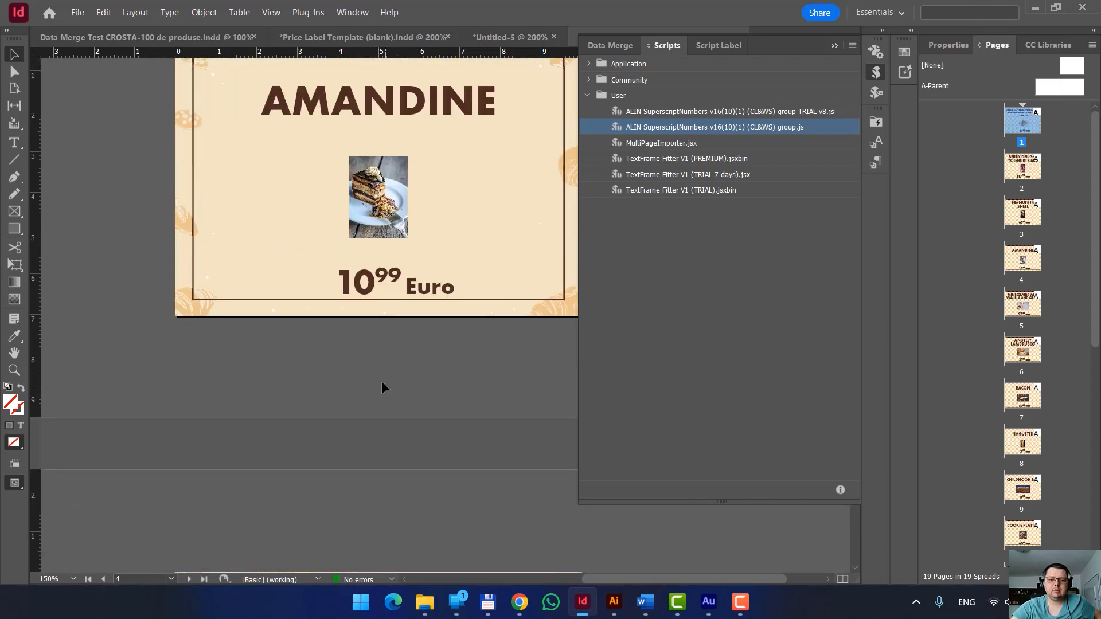
{"action": "scroll", "coordinate": [459, 346], "scroll_direction": "up", "scroll_amount": 20}
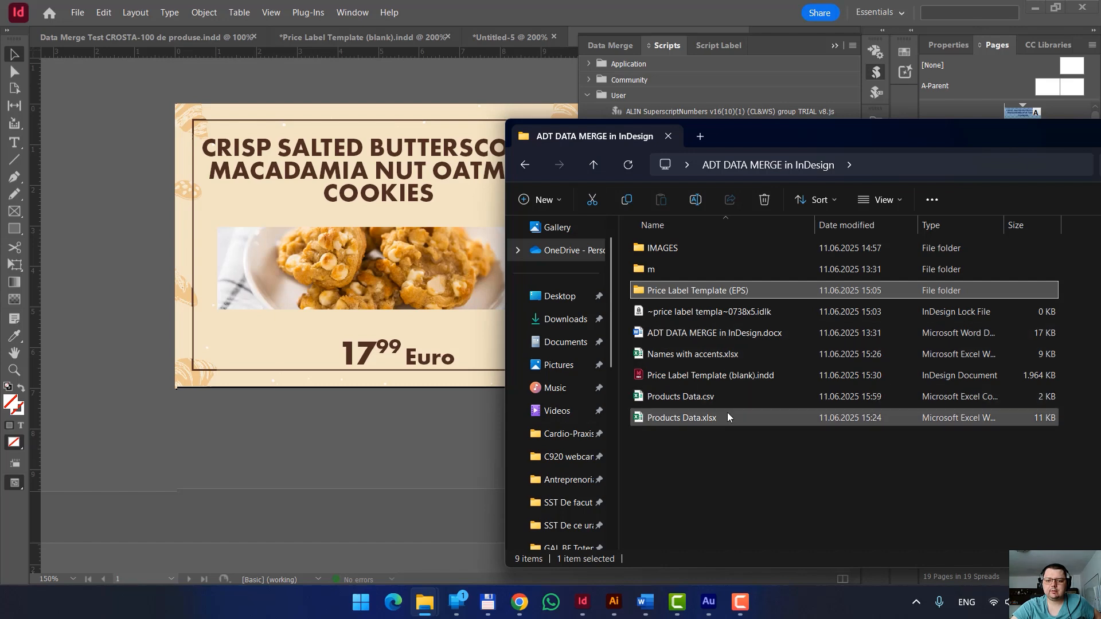
- Open Names with accents.xlsx in Excel and enlarge the sheet to examine the accented names
{"action": "double_click", "coordinate": [714, 357]}
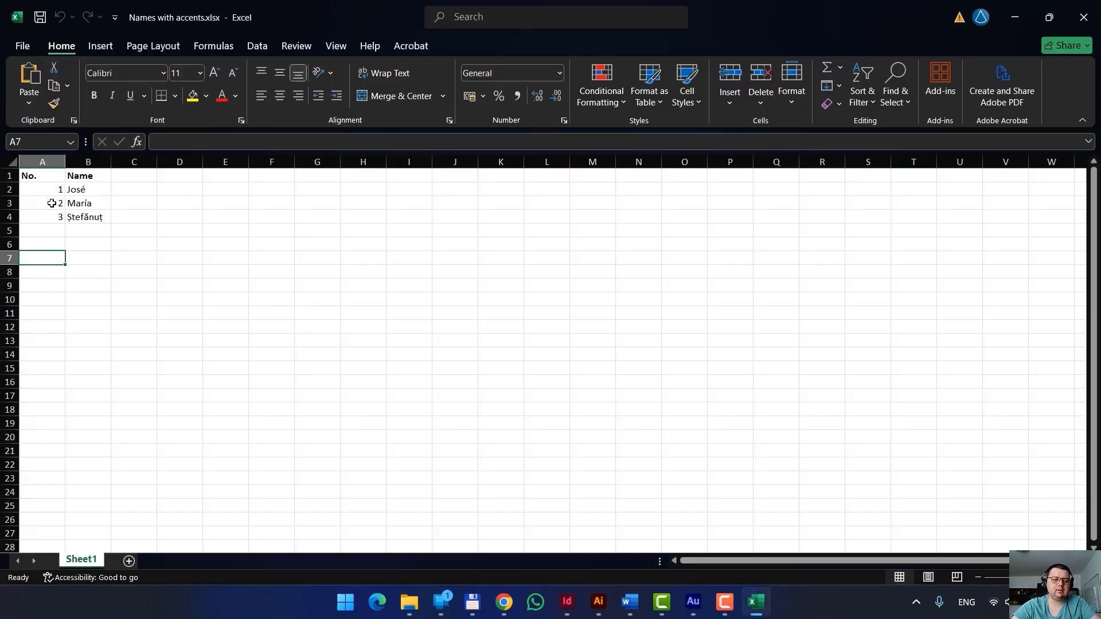
{"action": "scroll", "coordinate": [54, 201], "scroll_direction": "up", "scroll_amount": 5, "text": "ctrl"}
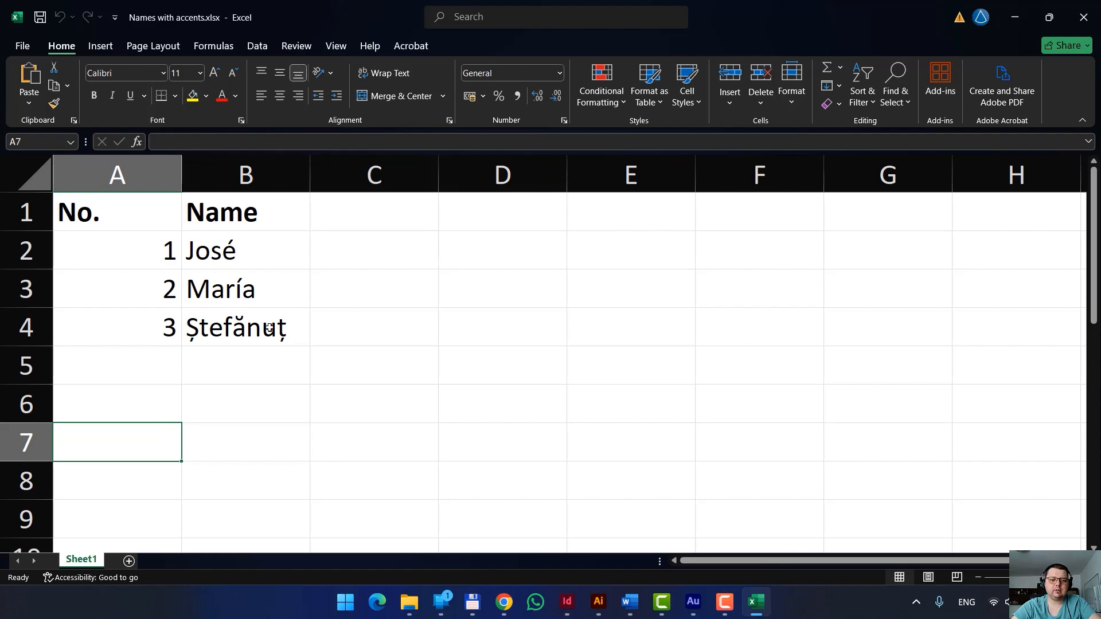
{"action": "left_click", "coordinate": [1014, 17]}
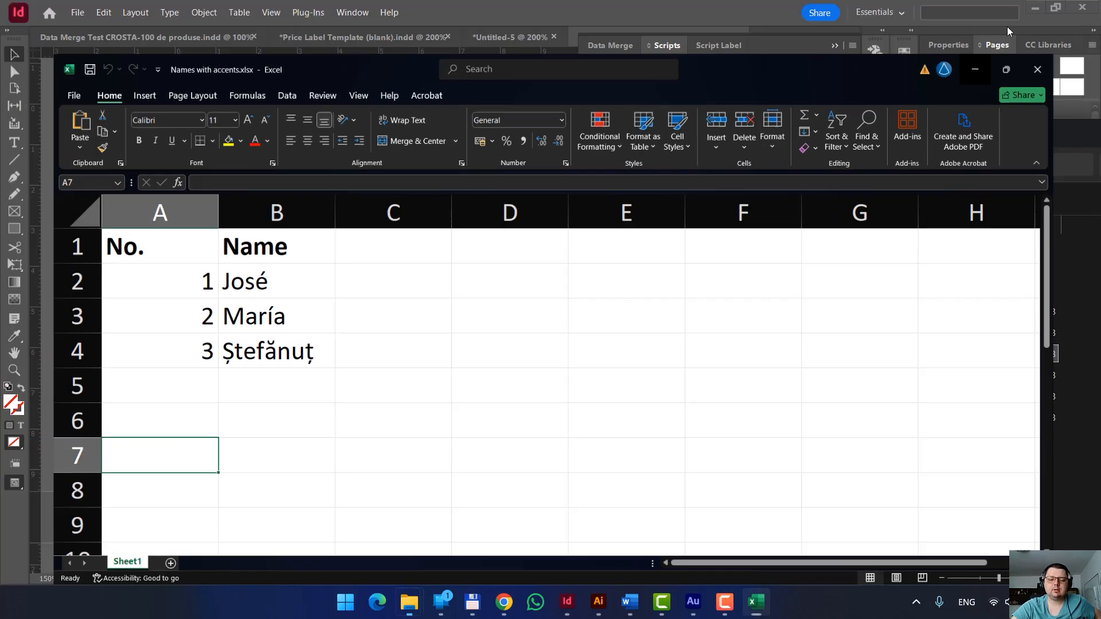
{"action": "left_click", "coordinate": [755, 601]}
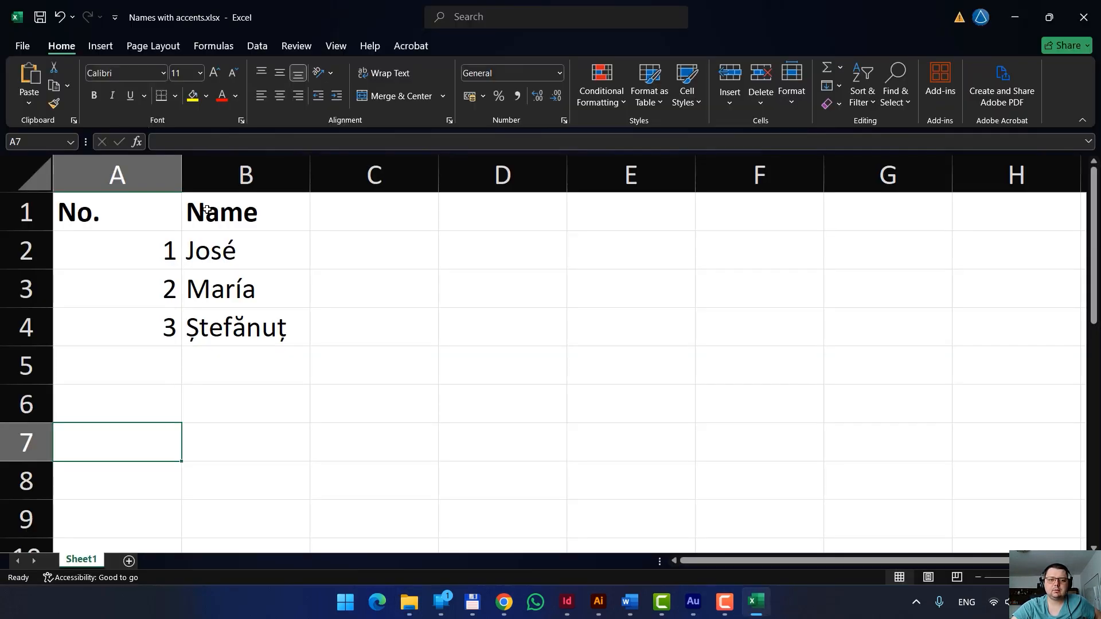
- Set up saving a copy of the accented names workbook on the Desktop as Unicode Text (*.txt)
{"action": "left_click", "coordinate": [19, 44]}
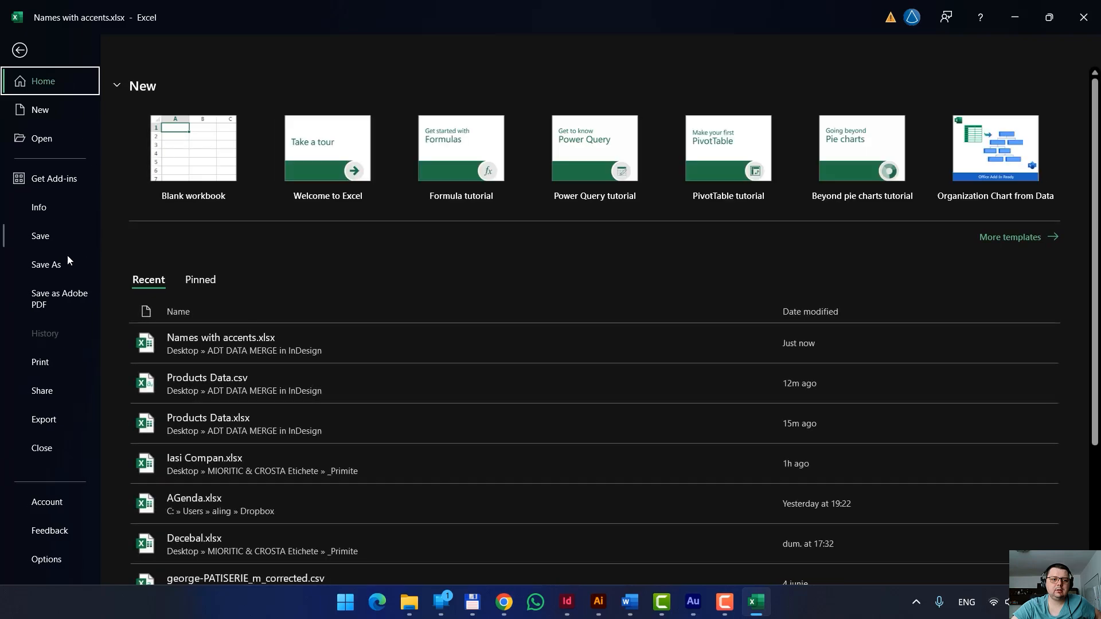
{"action": "left_click", "coordinate": [53, 265]}
{"action": "left_click", "coordinate": [223, 222]}
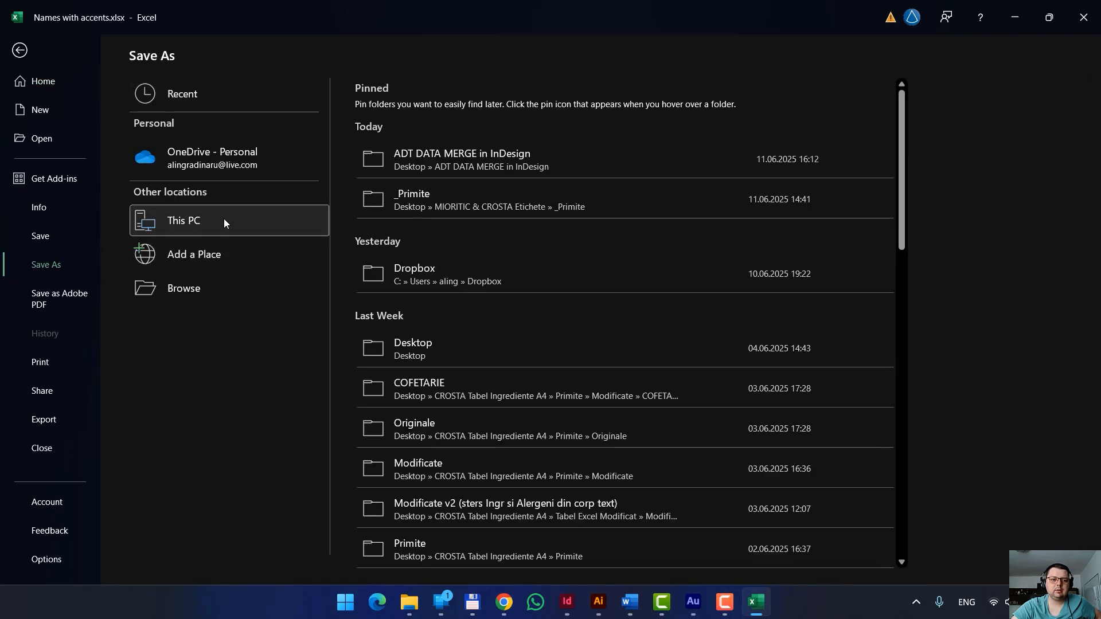
{"action": "left_click_drag", "start_coordinate": [240, 5], "coordinate": [341, 10]}
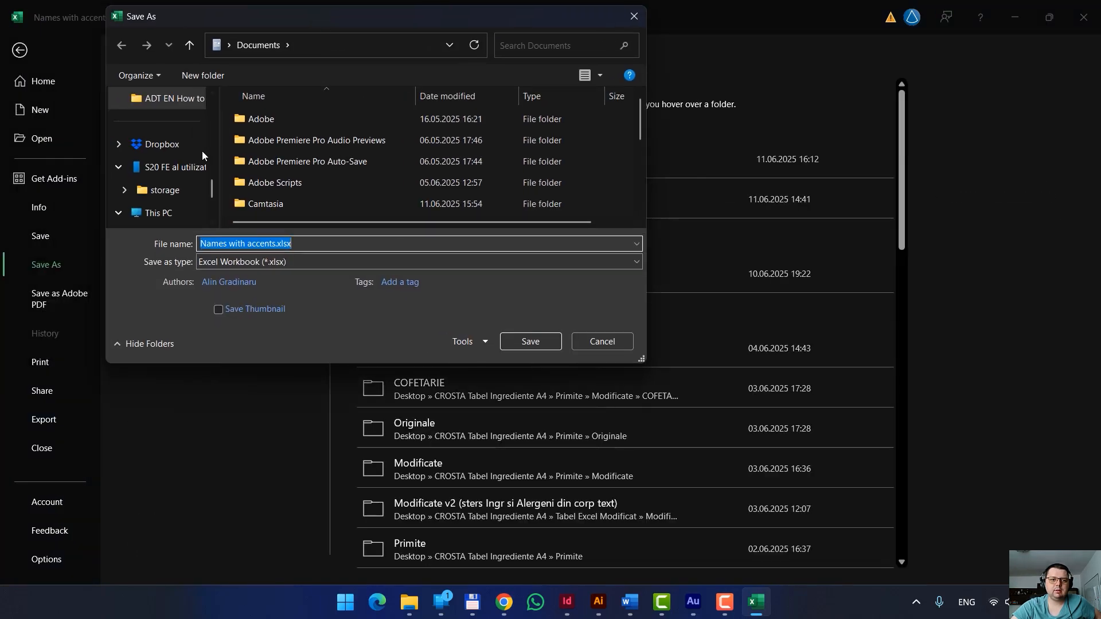
{"action": "scroll", "coordinate": [195, 160], "scroll_direction": "up", "scroll_amount": 3}
{"action": "left_click", "coordinate": [195, 196]}
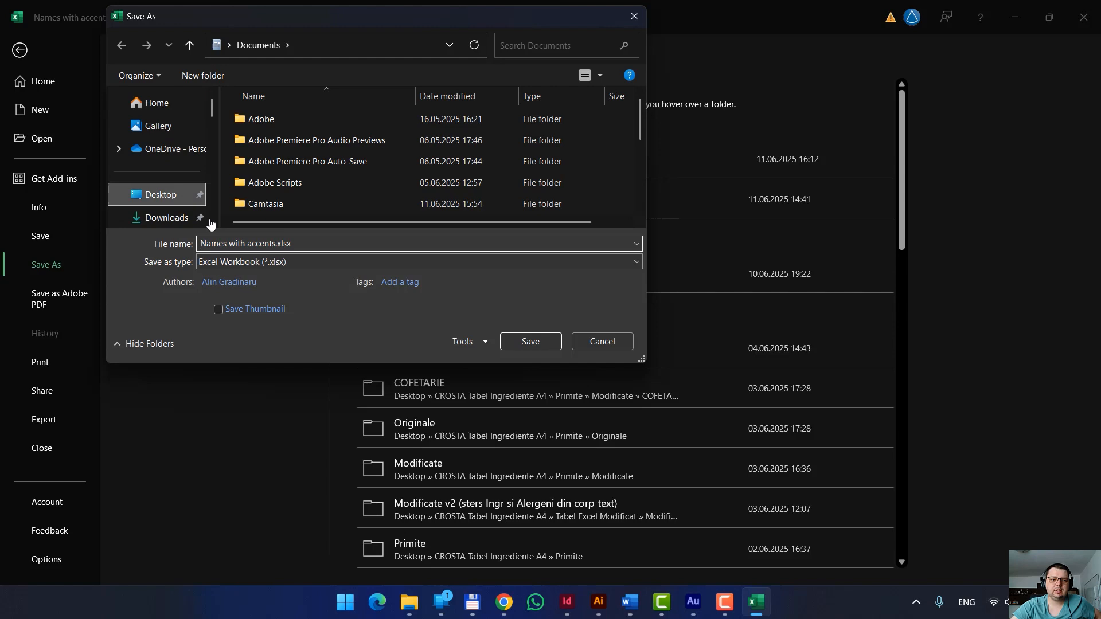
{"action": "left_click", "coordinate": [294, 263]}
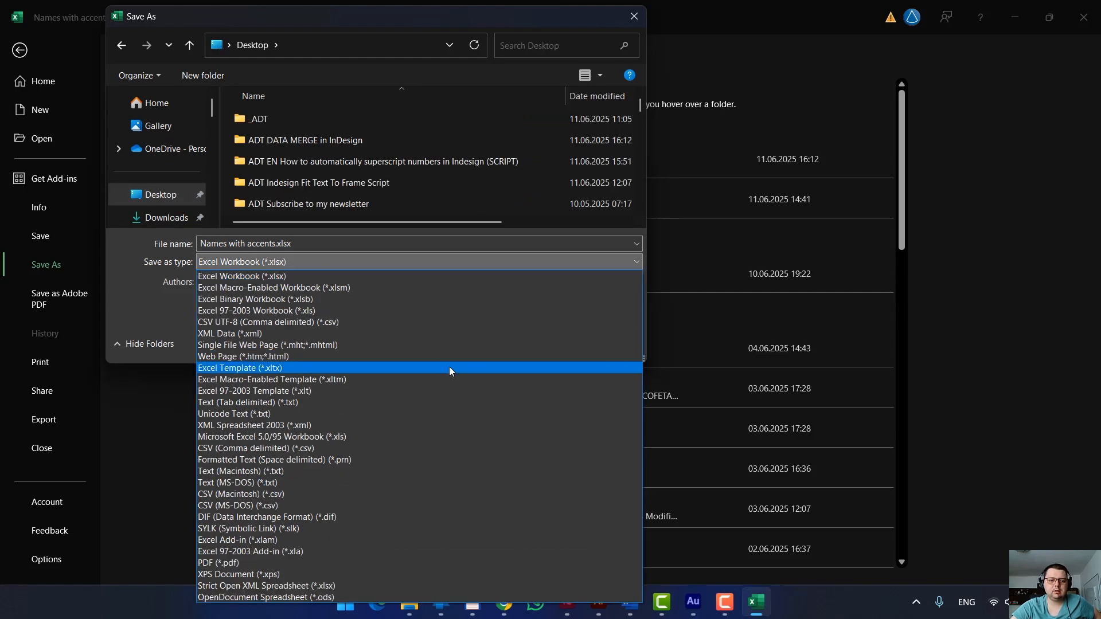
{"action": "left_click", "coordinate": [314, 414]}
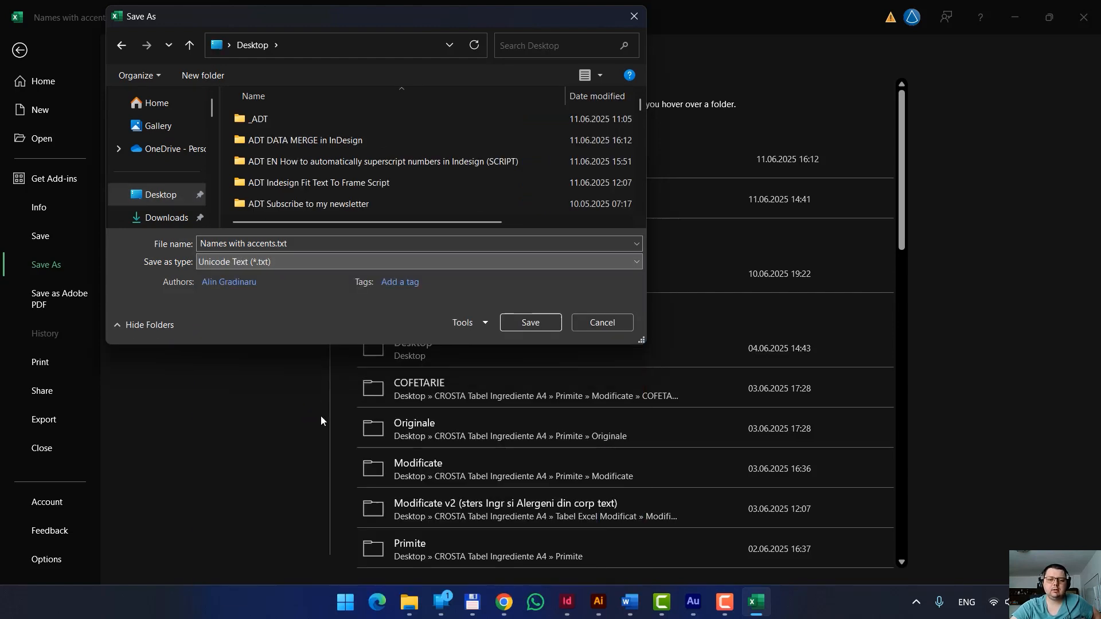